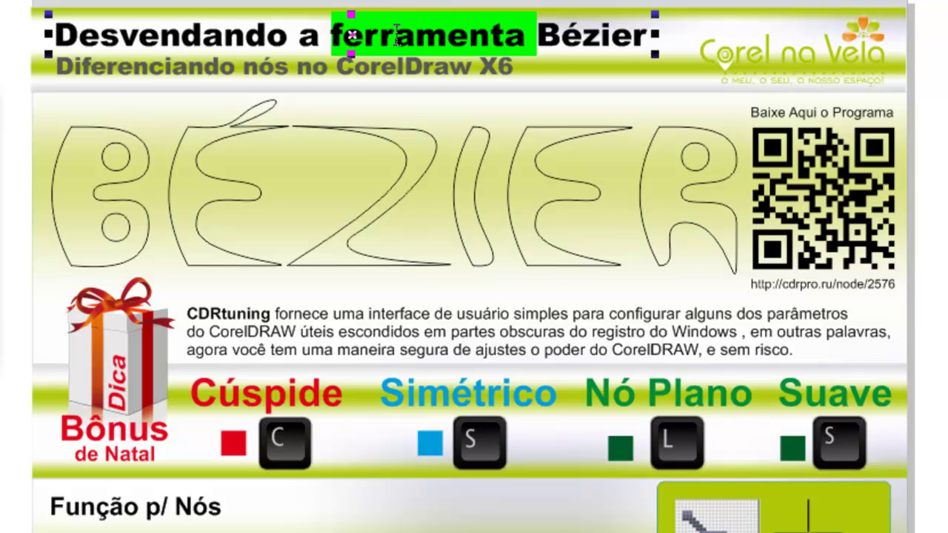
Highlight the word "ferramenta" in the page title, and leave text editing
click(490, 35)
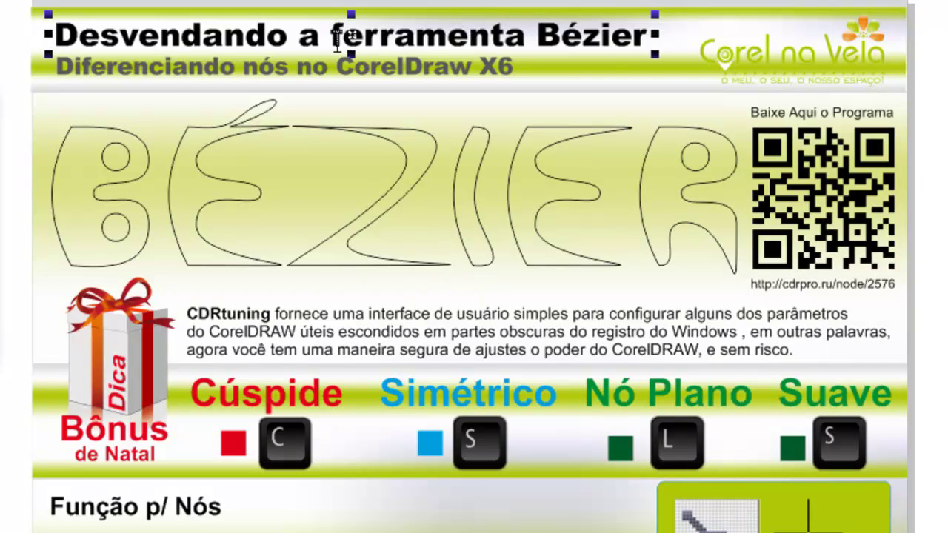
drag(331, 35, 524, 34)
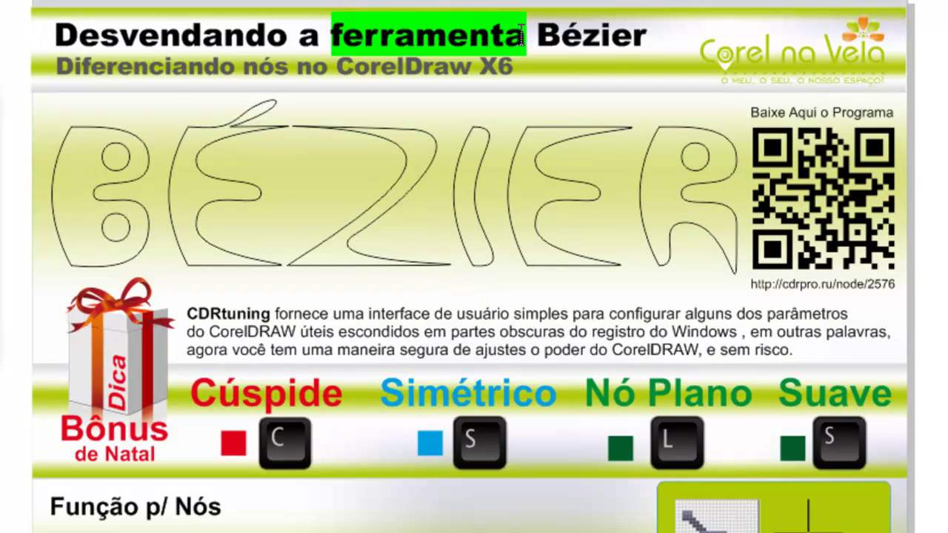
key(ctrl+space)
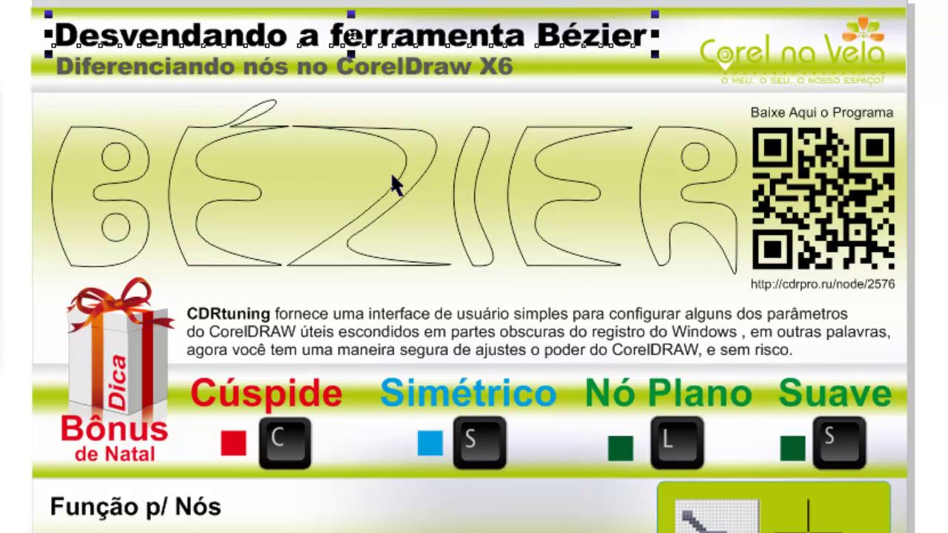
Select all nodes of the BÉZIER lettering curve to display their node types in colour
click(406, 168)
key(ctrl+a)
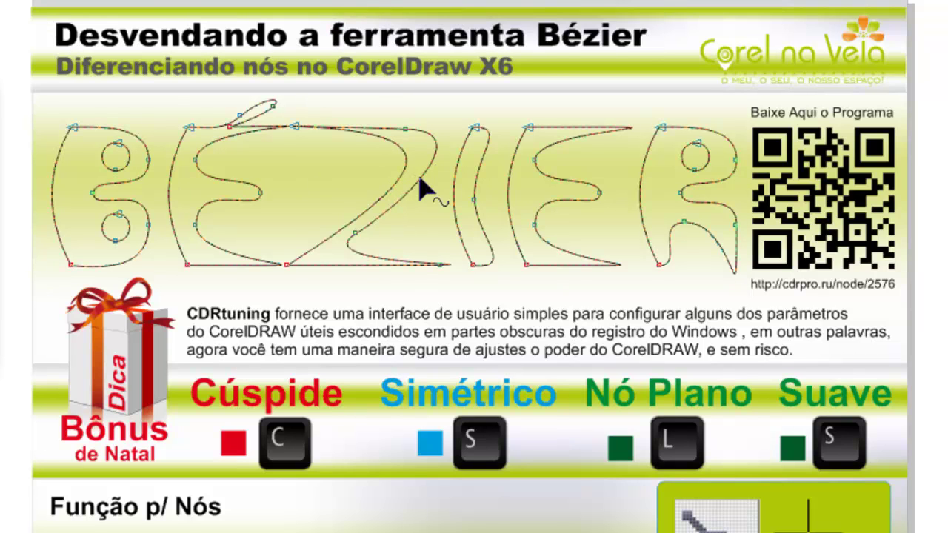
drag(24, 74, 749, 293)
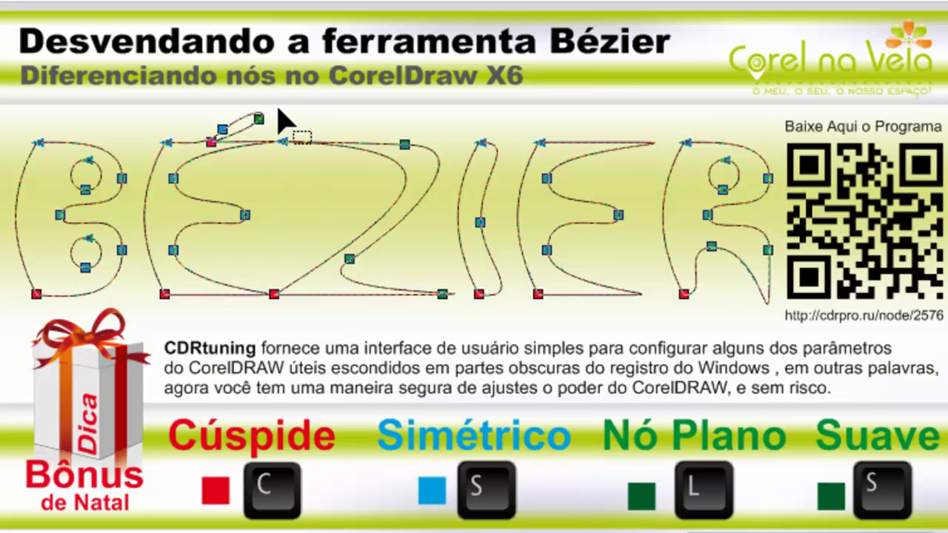
Examine the cusp, smooth, symmetrical and start nodes around the accent of the É by selecting each in turn
scroll(474, 339, up, 2)
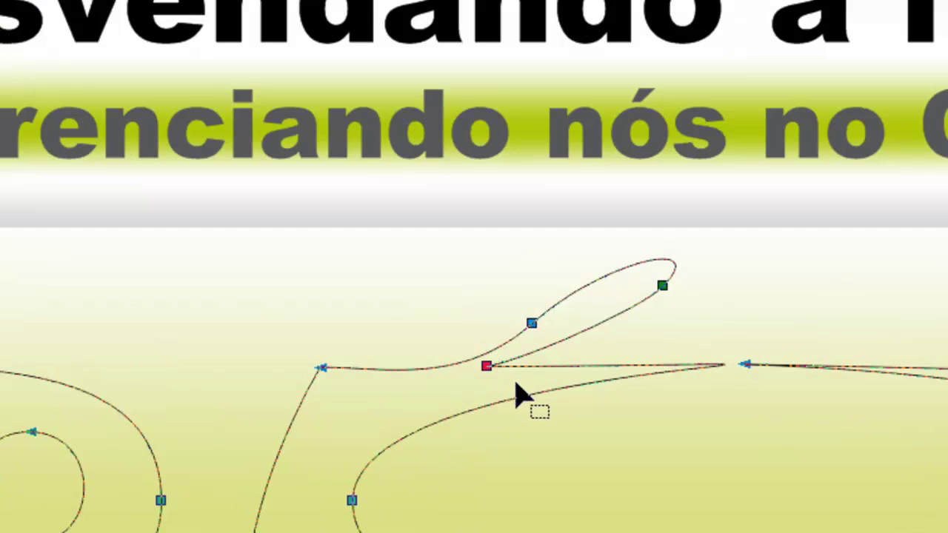
drag(539, 360, 479, 385)
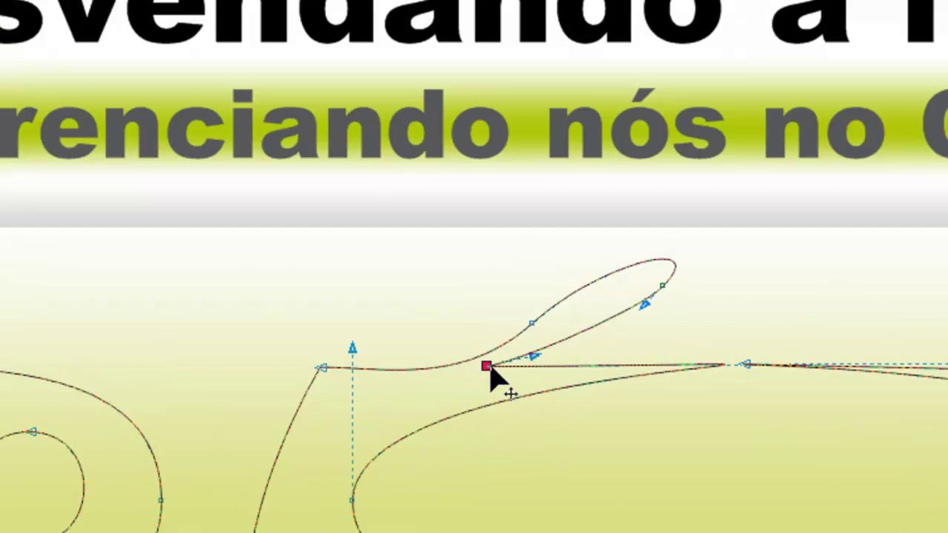
drag(537, 431, 455, 335)
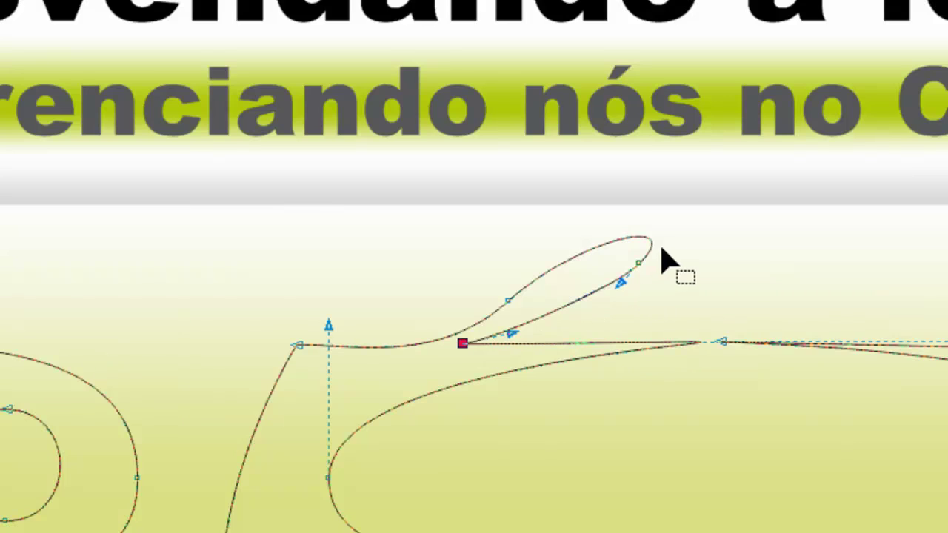
drag(673, 235, 632, 274)
drag(475, 241, 534, 315)
drag(252, 301, 351, 379)
scroll(431, 433, down, 2)
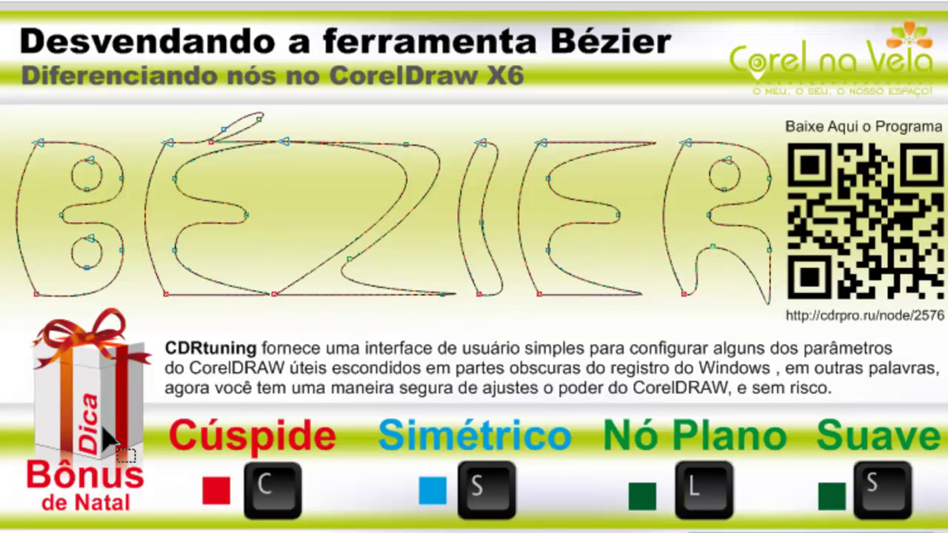
key(space)
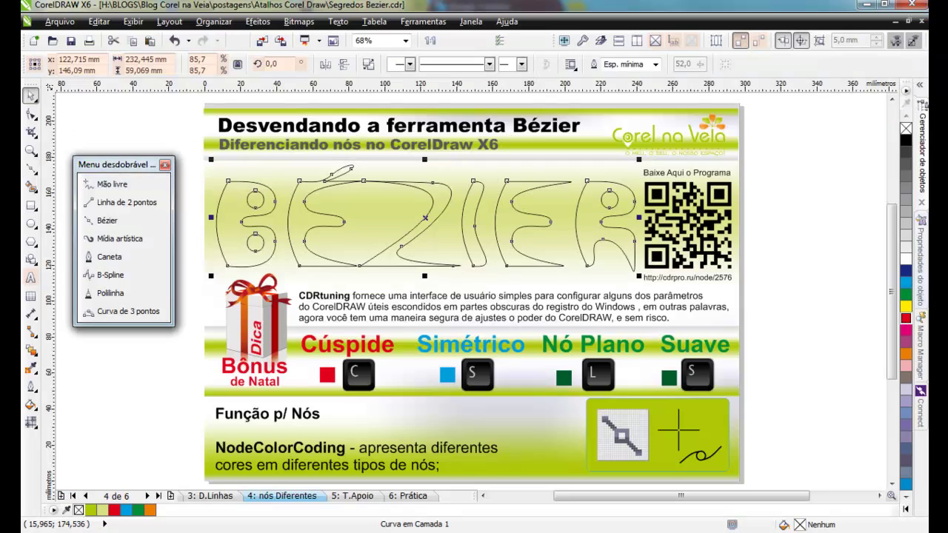
Inspect the QR code and download address beside the lettering up close, and return to the full page view
click(755, 205)
drag(634, 163, 747, 295)
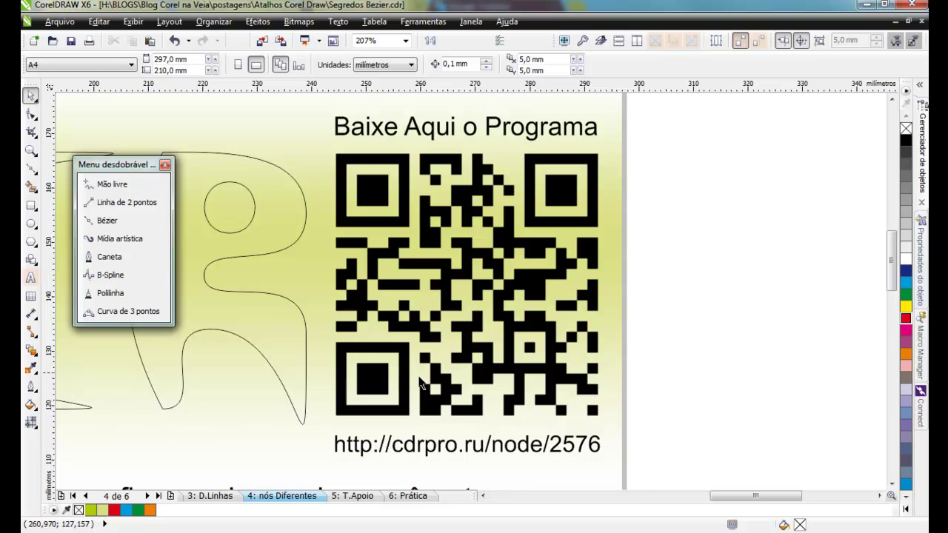
click(409, 456)
click(612, 455)
key(F4)
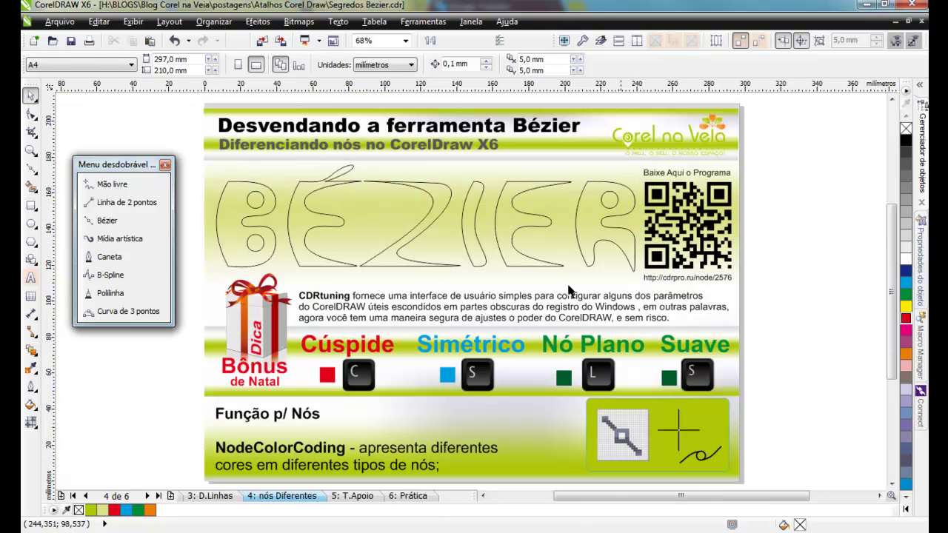
Switch to the browser and review the CDRtuning page's settings, usage instructions, option list and download section
click(418, 228)
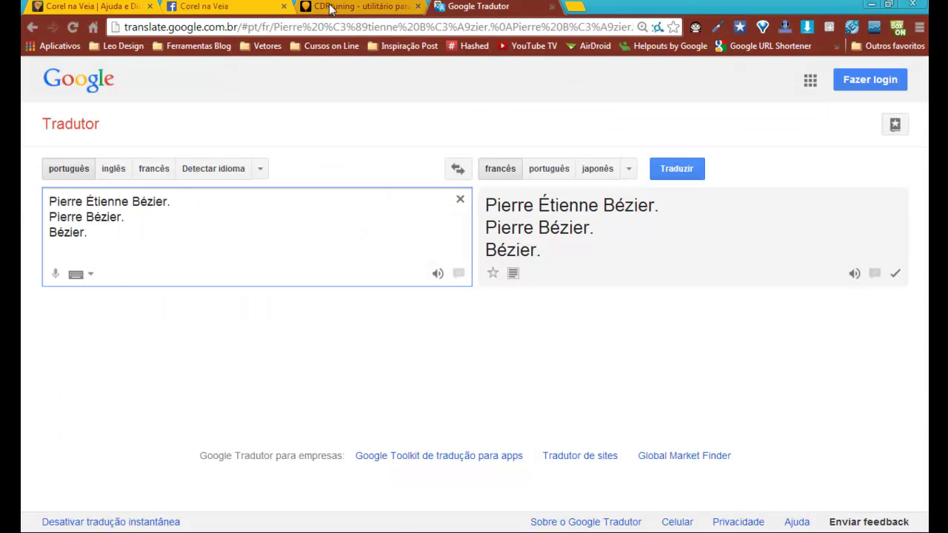
click(331, 8)
scroll(511, 325, down, 6)
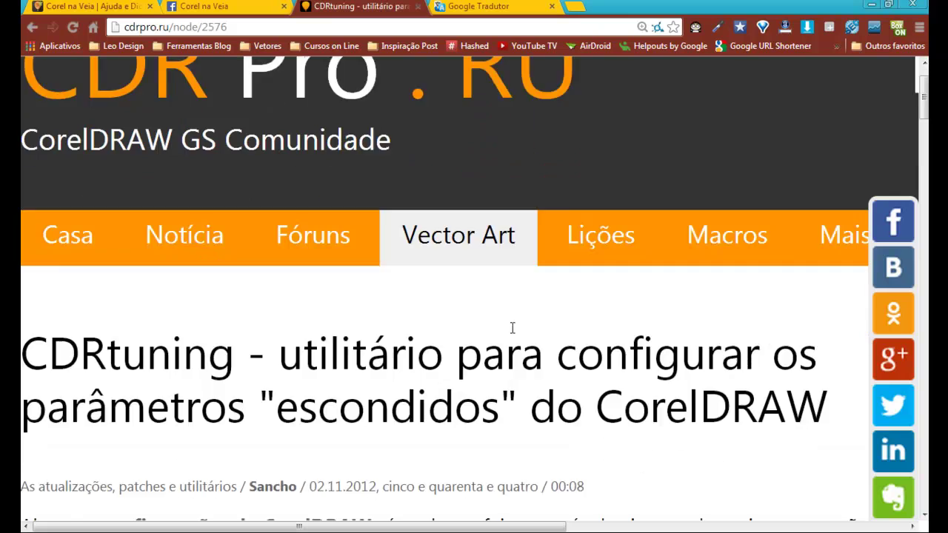
scroll(502, 331, down, 1)
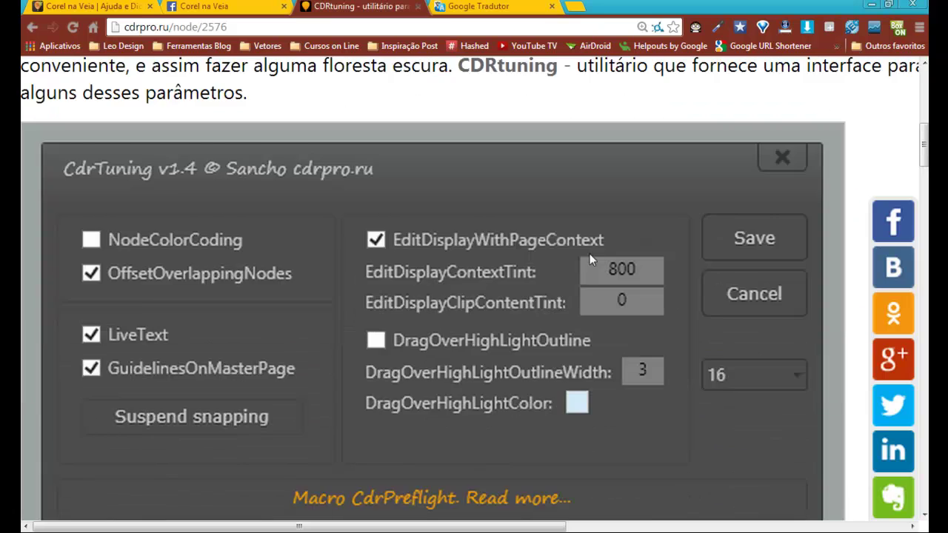
scroll(389, 275, down, 12)
scroll(290, 310, down, 4)
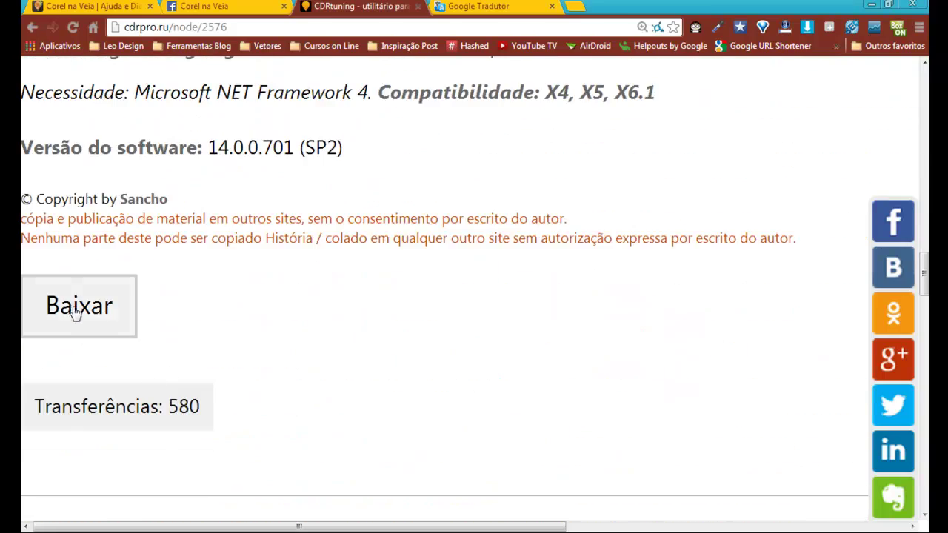
scroll(76, 310, up, 10)
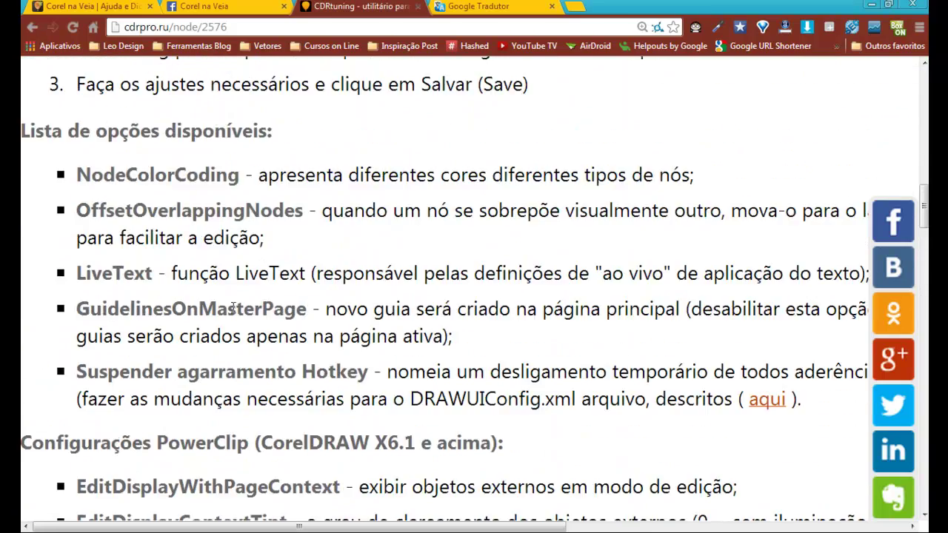
scroll(170, 296, up, 3)
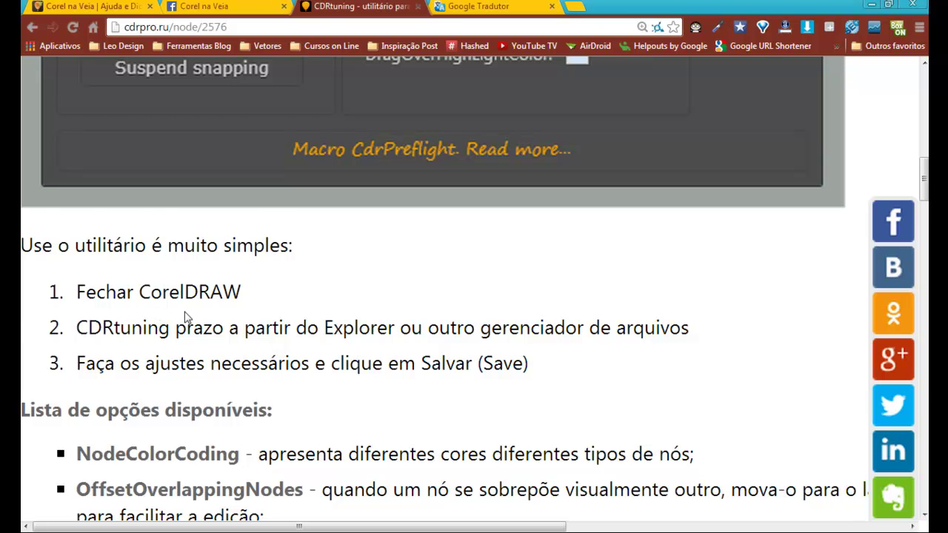
scroll(197, 348, down, 1)
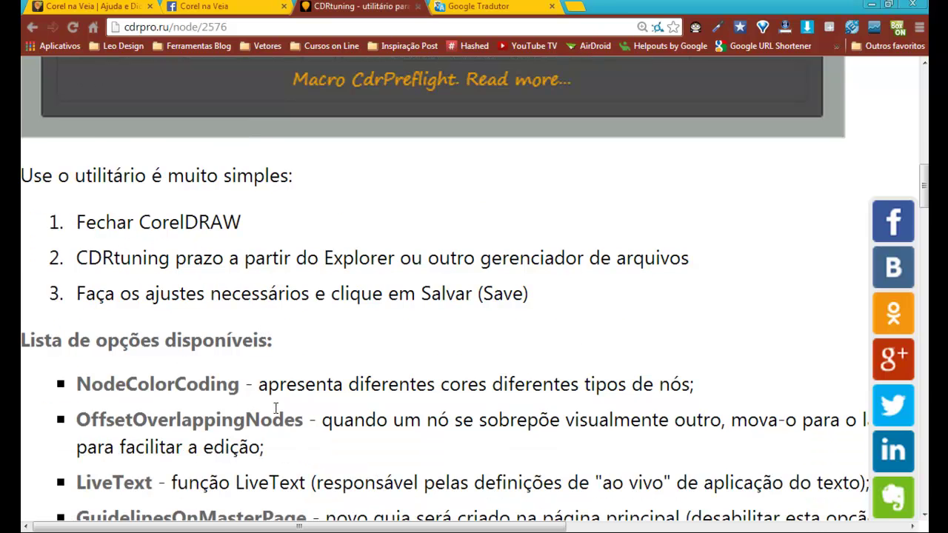
scroll(276, 408, down, 1)
scroll(447, 390, up, 7)
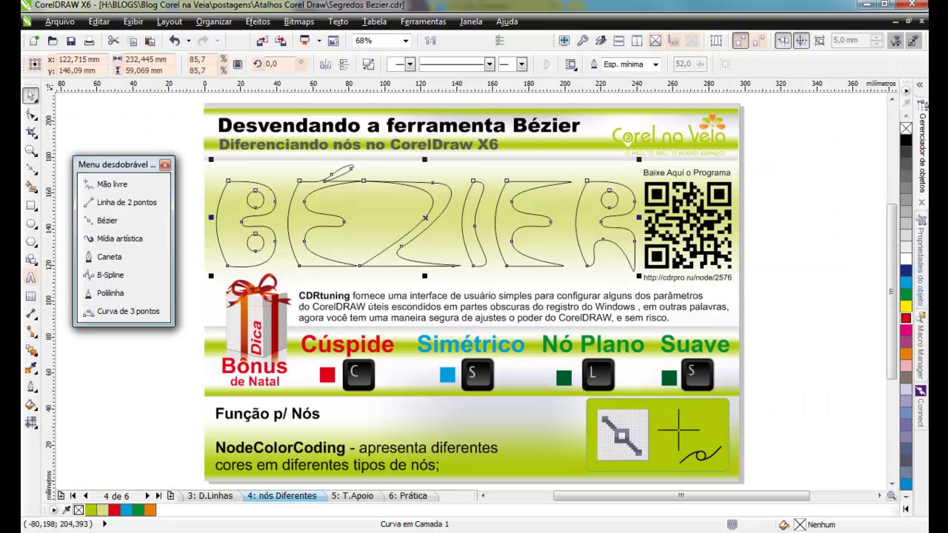
Select every node of the BÉZIER lettering with the Shape tool to compare node colours, and clear the node selection
key(F10)
drag(202, 148, 636, 295)
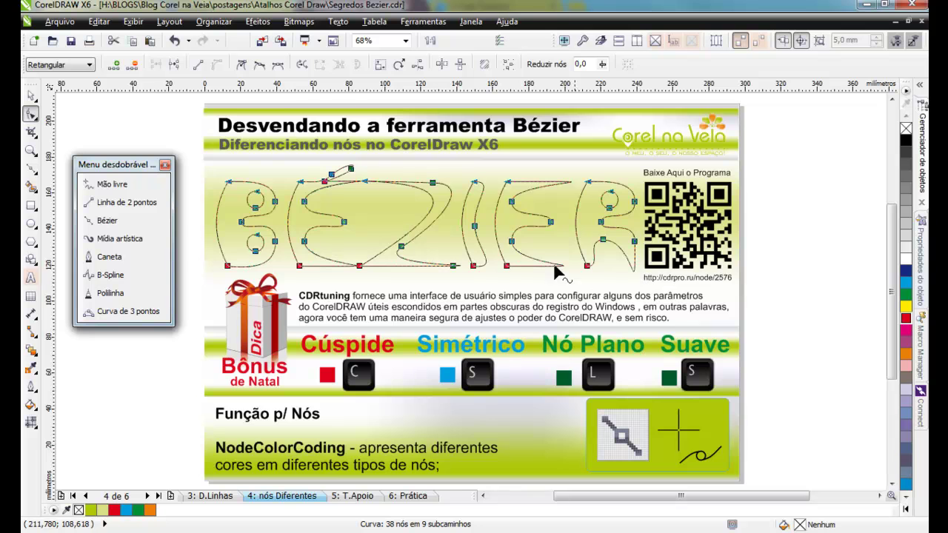
scroll(472, 296, down, 2)
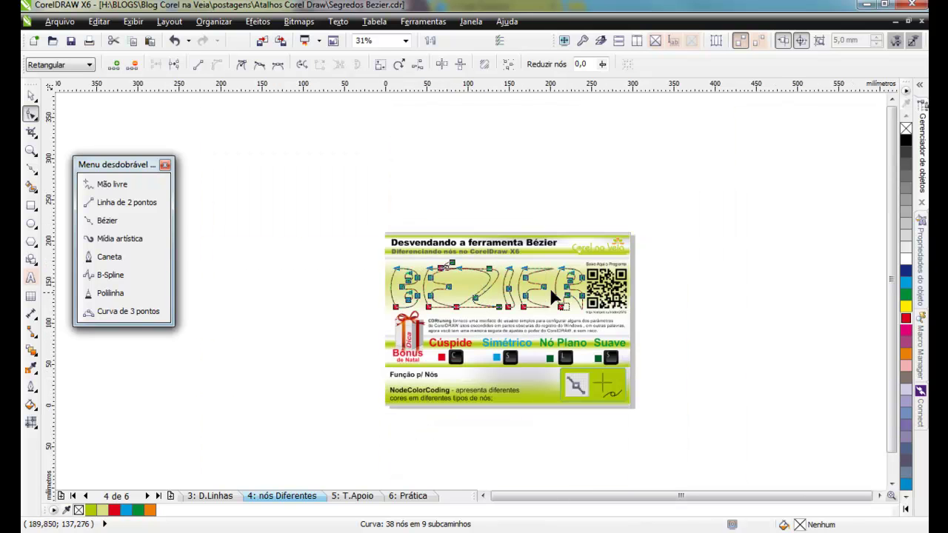
scroll(474, 296, down, 1)
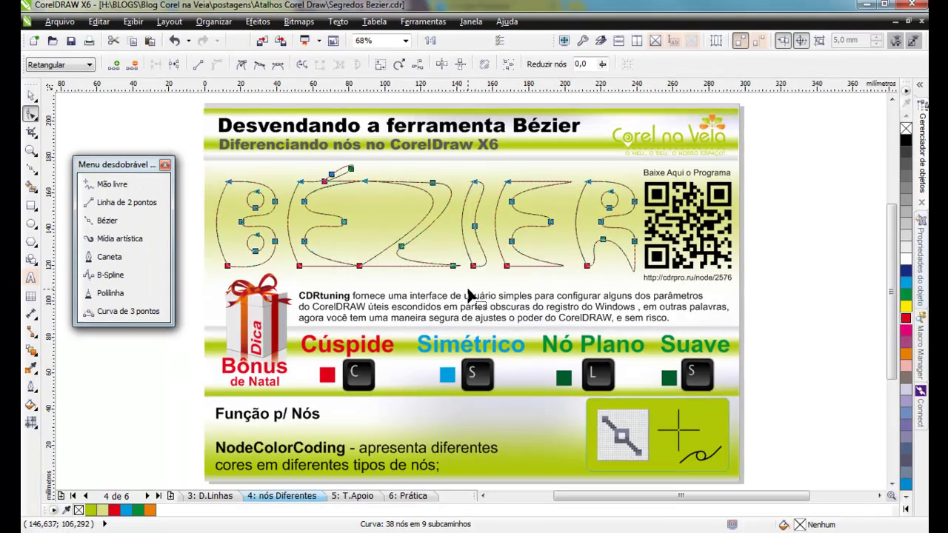
click(391, 253)
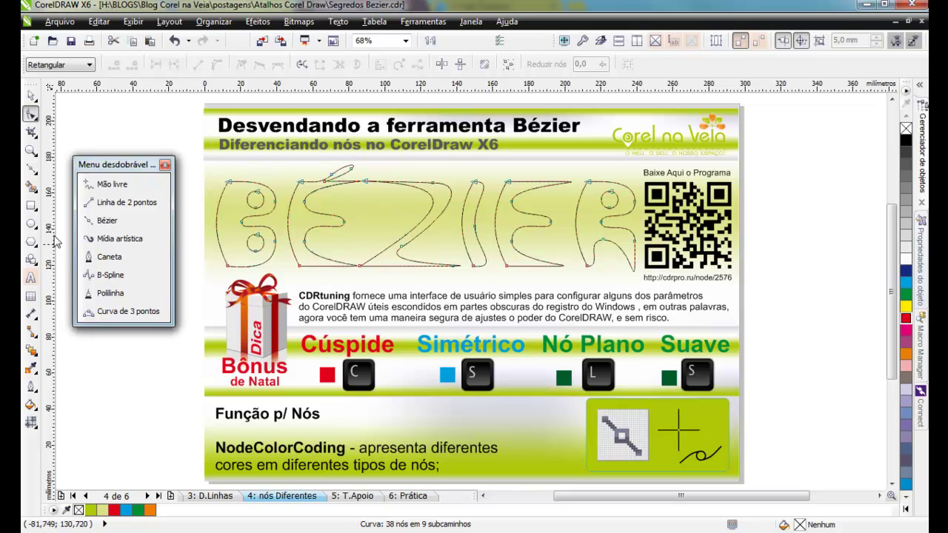
Draw a closed two-node teardrop about 62 mm tall beside the page with the Bézier tool
click(105, 221)
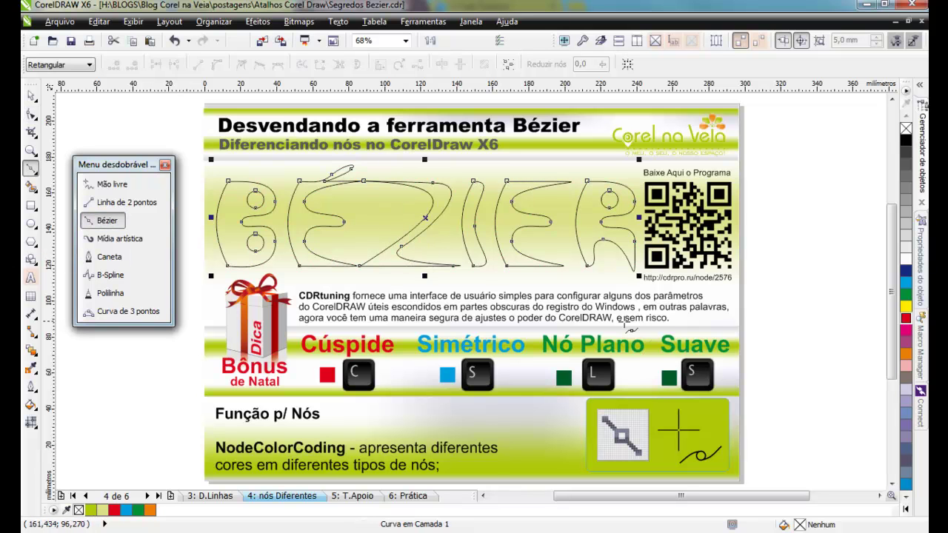
click(774, 189)
mouse_move(774, 302)
mouse_down()
mouse_move(792, 330)
mouse_move(829, 324)
mouse_move(832, 307)
mouse_up()
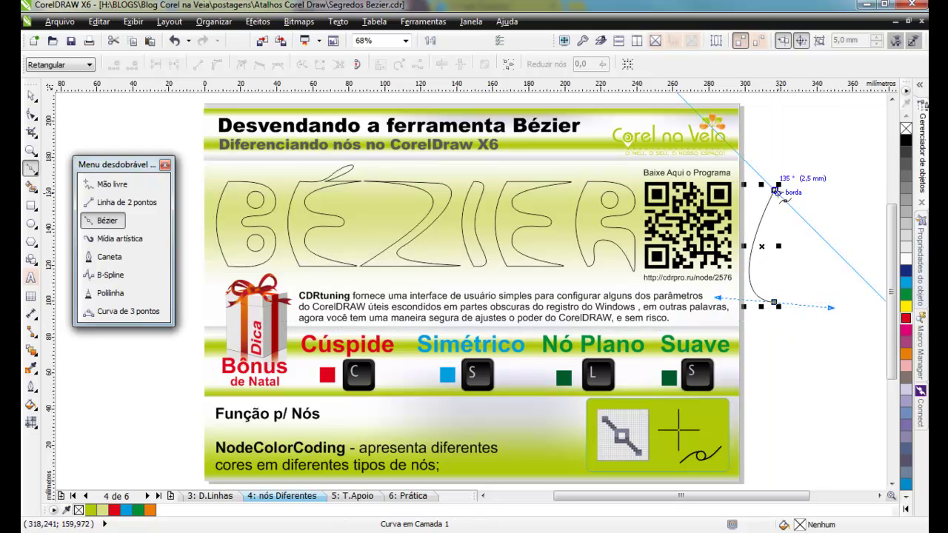
click(774, 191)
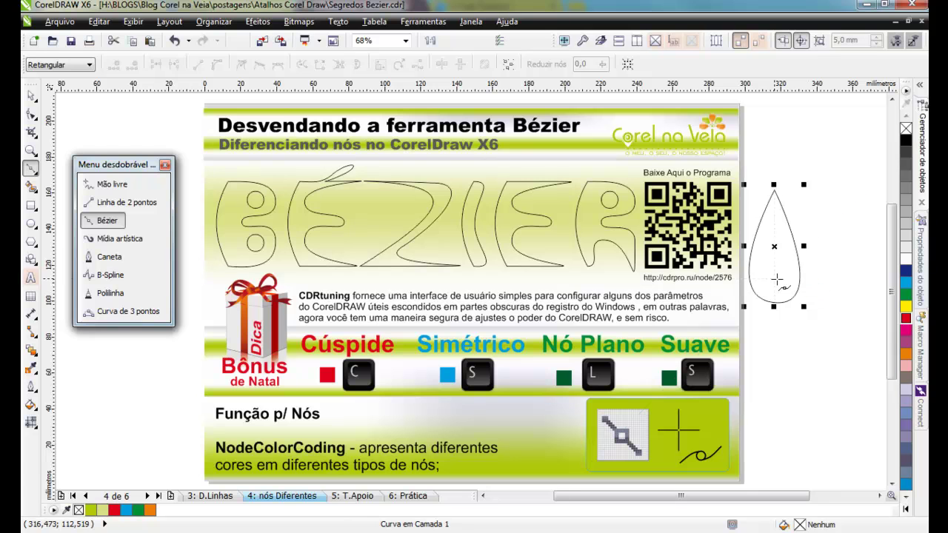
Draw a closed three-node Bézier shape about 30 mm wide, with one straight side, overlapping the teardrop
click(773, 228)
drag(827, 228, 830, 290)
click(775, 279)
Move the upper node of the three-node shape onto the teardrop's tip
drag(749, 182, 831, 311)
key(space)
key(F10)
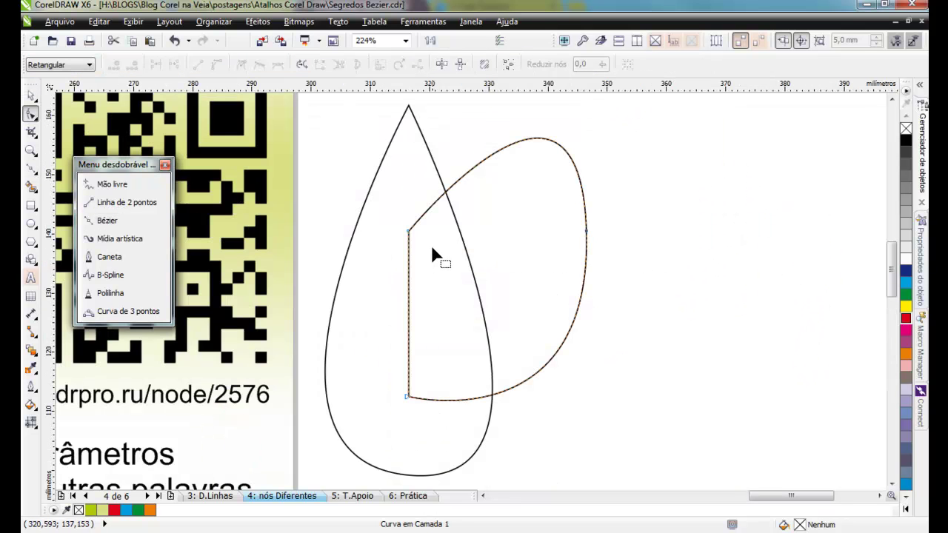
drag(406, 233, 408, 107)
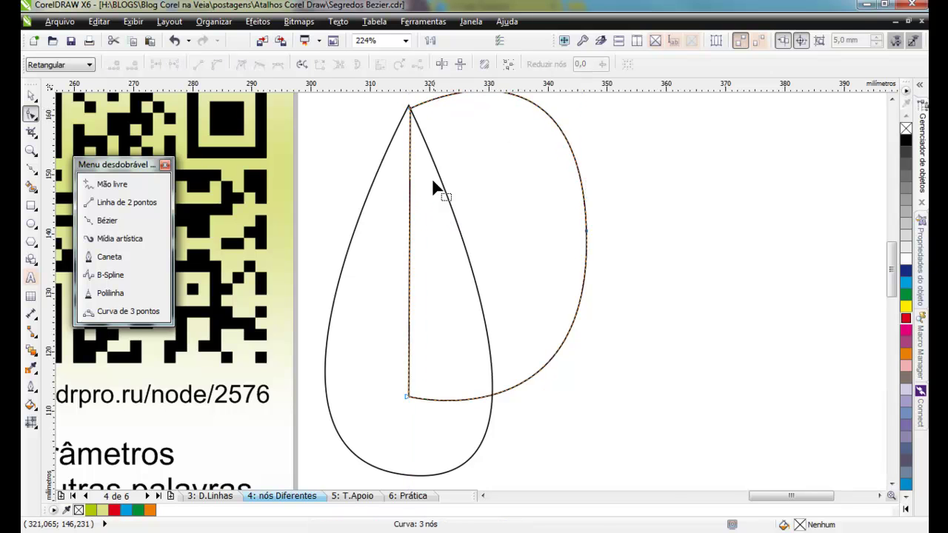
scroll(467, 302, down, 4)
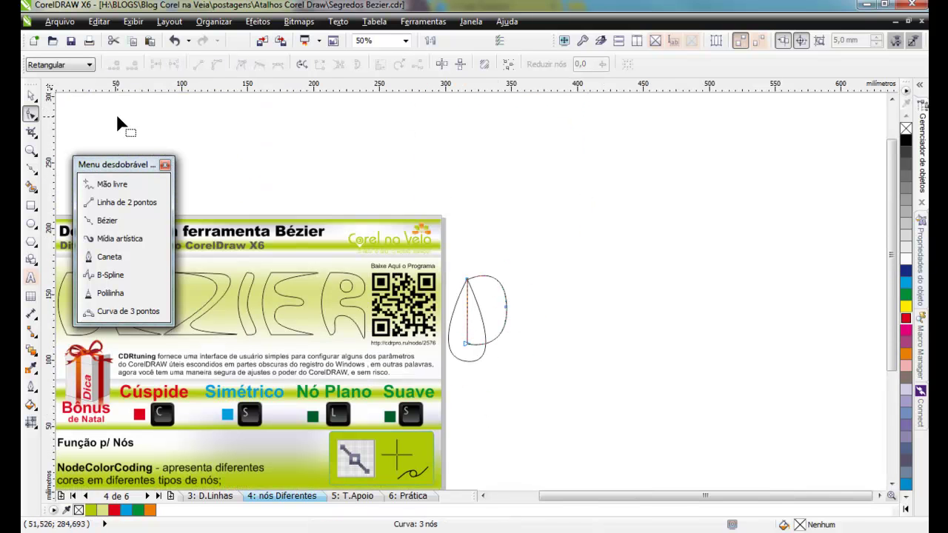
Delete the three-node shape overlapping the teardrop
click(32, 96)
key(F4)
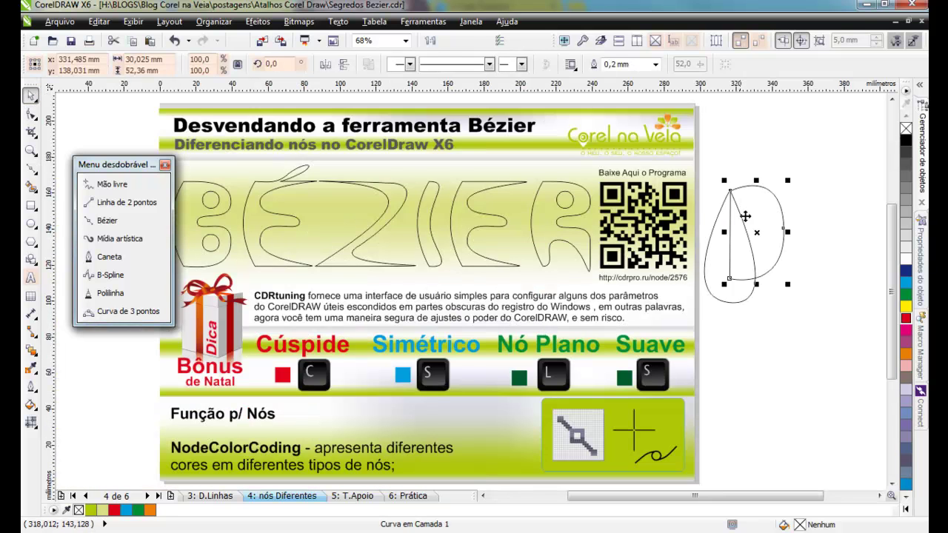
key(Delete)
Move the teardrop's bottom node up onto its tip node so the two overlap, and view them up close
click(730, 231)
key(F2)
drag(685, 168, 771, 318)
key(F10)
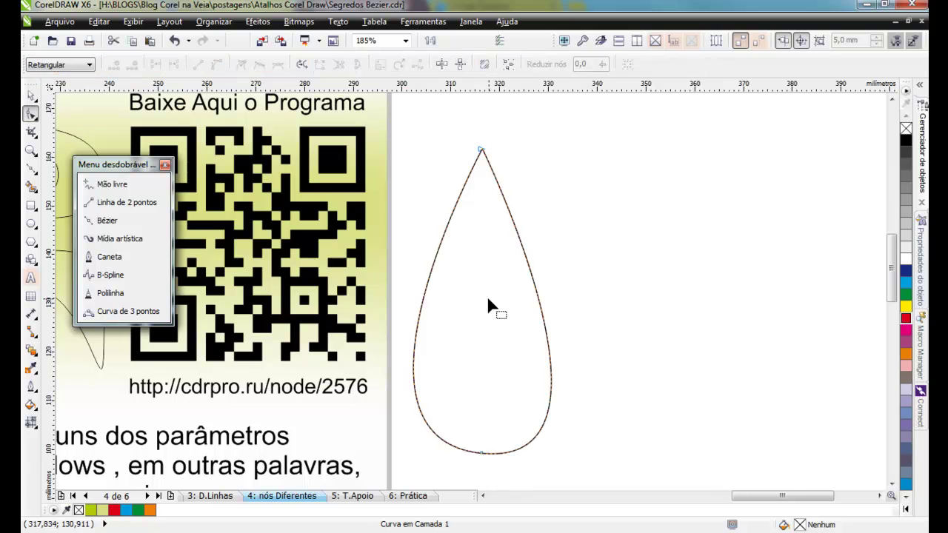
drag(490, 465, 482, 148)
key(shift+F2)
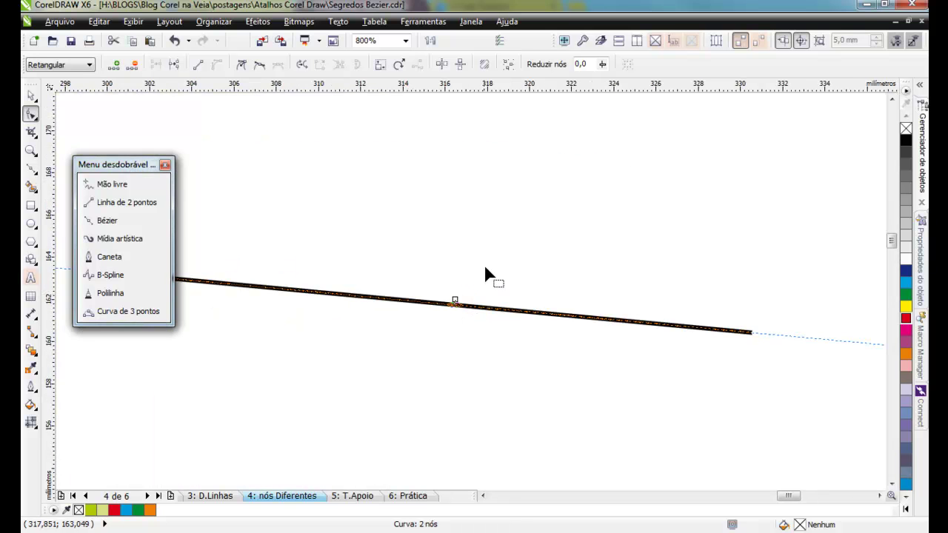
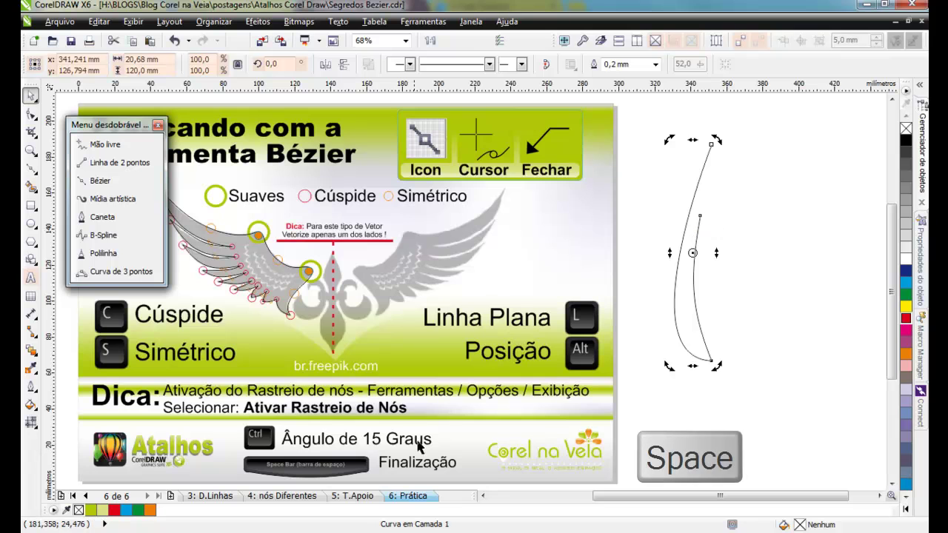
Resume the open Bézier curve from its inner end node, close it at the upper start node, and finish drawing
key(space)
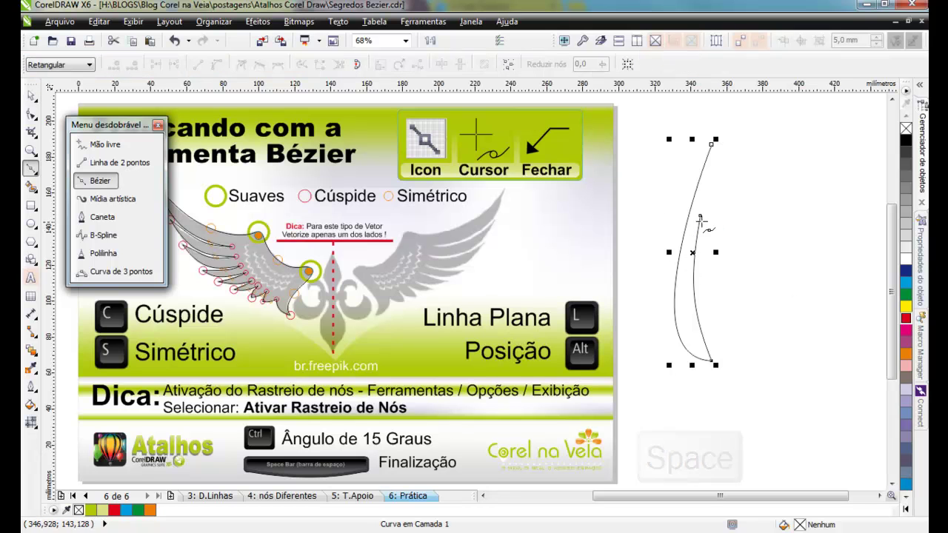
click(699, 215)
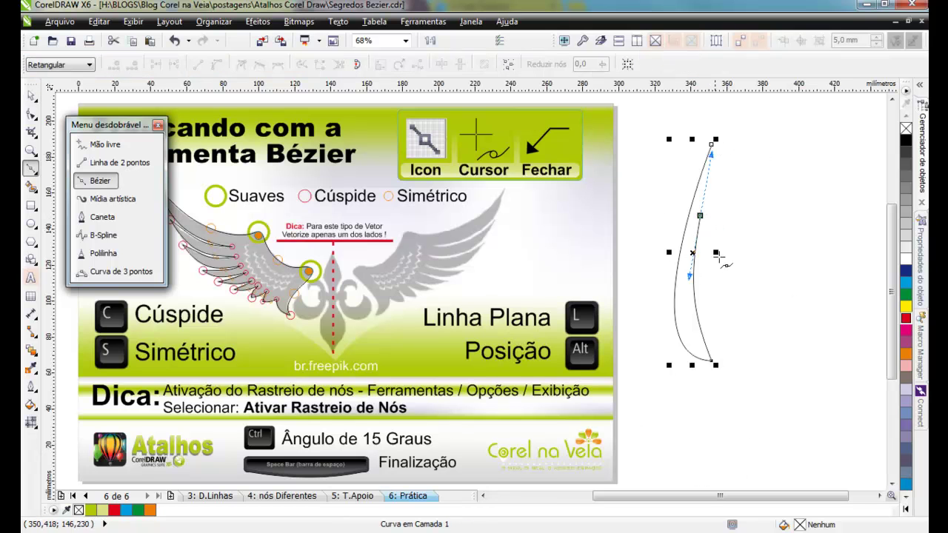
click(711, 145)
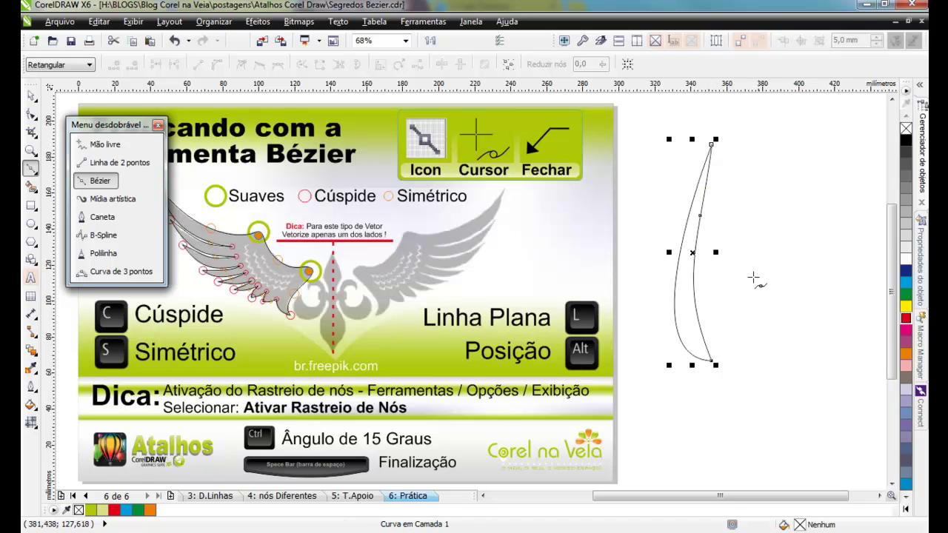
key(space)
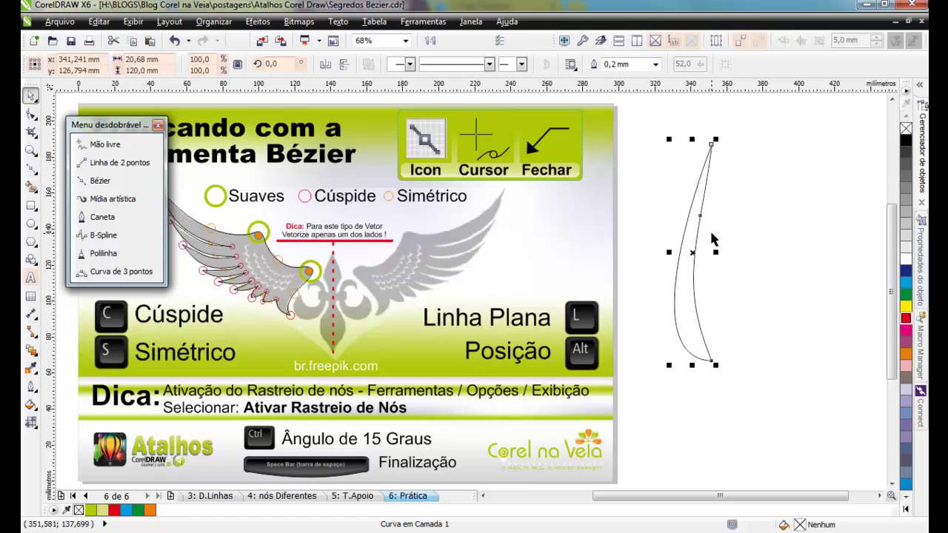
Switch between the Shape, Pick and Bézier tools, and move the closed curve slightly to the left
key(F10)
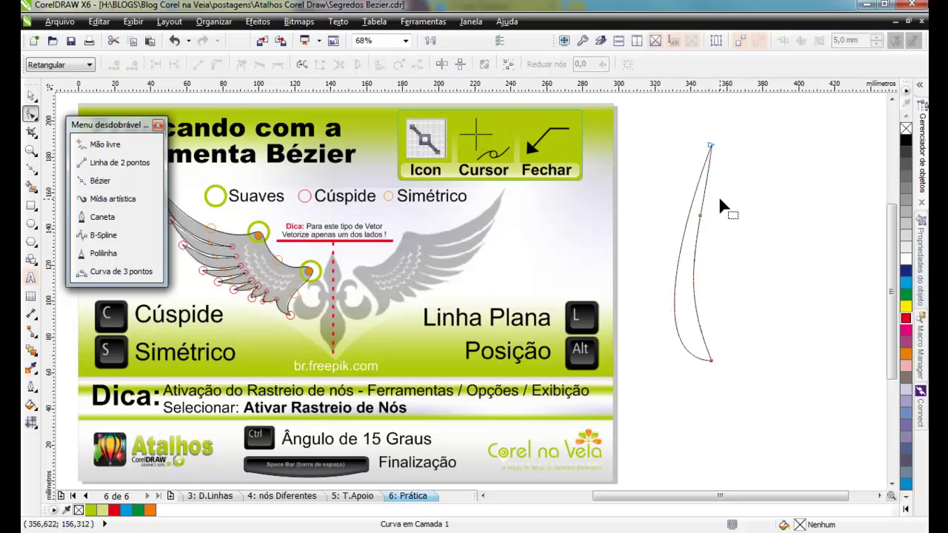
key(space)
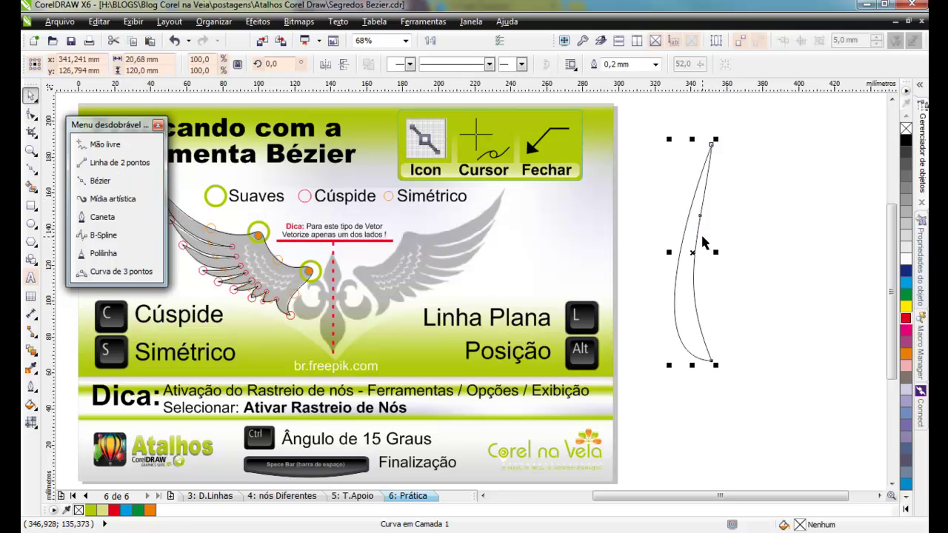
key(space)
click(101, 183)
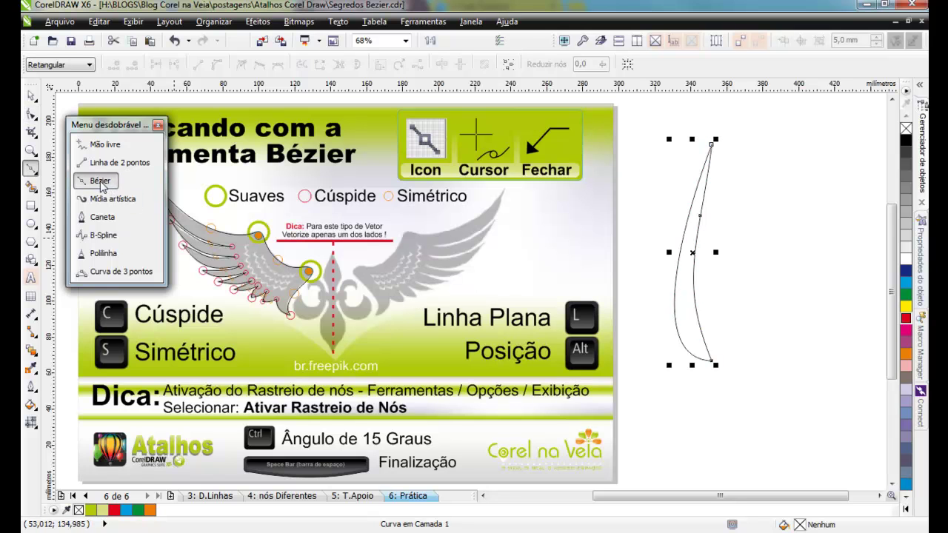
key(space)
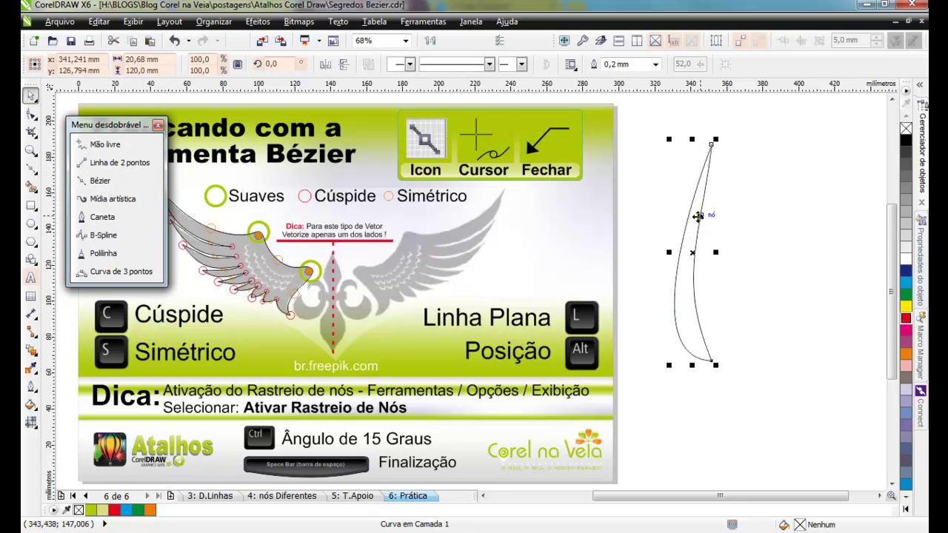
mouse_move(689, 252)
mouse_down()
mouse_move(730, 252)
mouse_move(681, 249)
mouse_up()
Draw an open three-node S-shaped Bézier curve about 24 mm wide and 103 mm high beside the closed curve, and finish it
key(space)
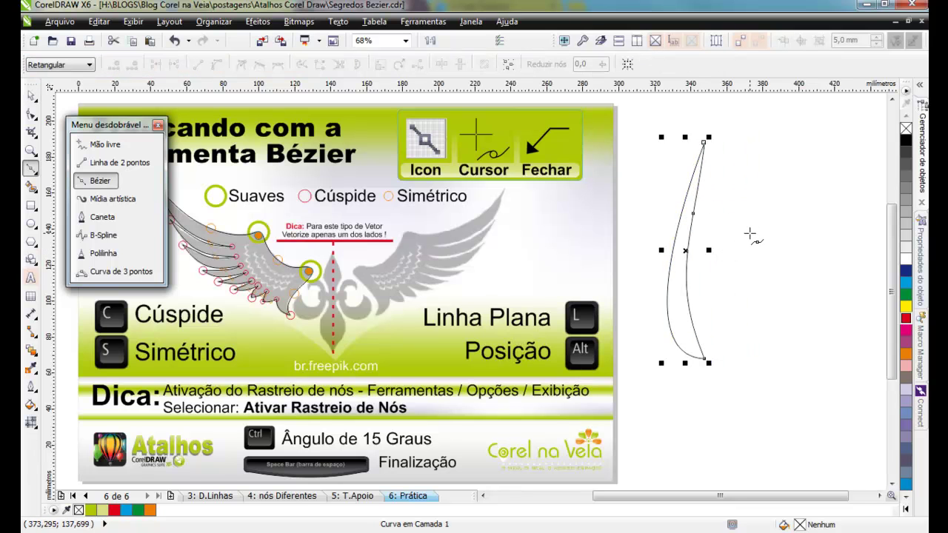
click(746, 150)
drag(735, 242, 754, 283)
drag(766, 334, 748, 366)
key(space)
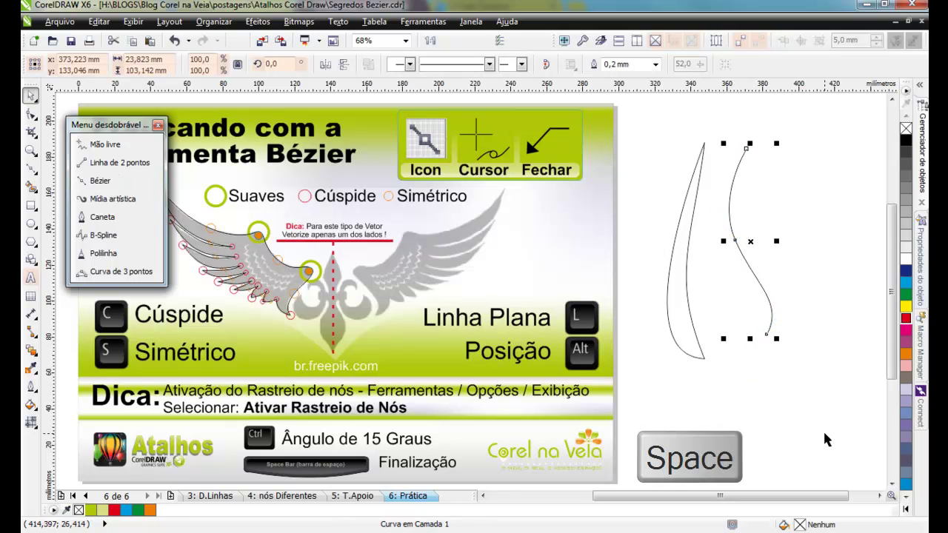
Resume the S-shaped curve from its lower end node and extend it downward with another curved segment
key(space)
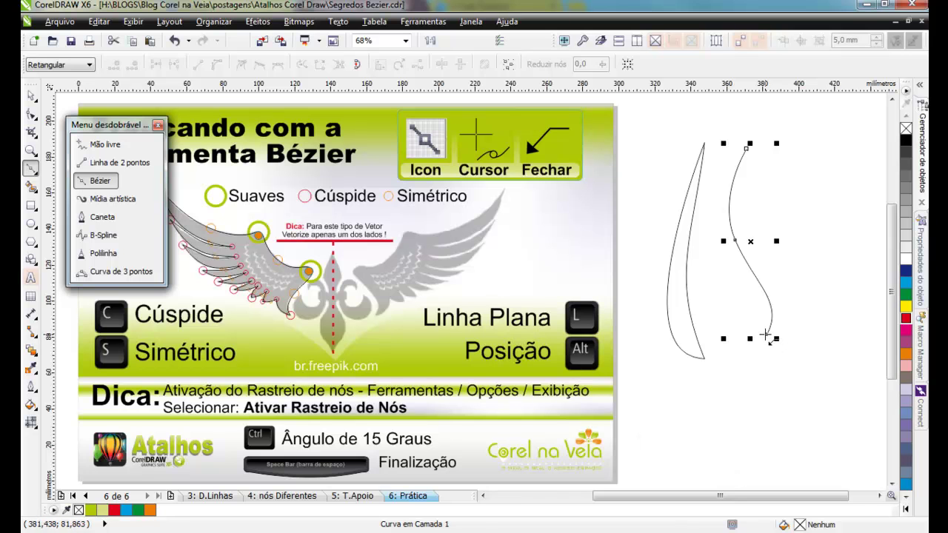
drag(770, 336, 784, 302)
drag(745, 420, 762, 442)
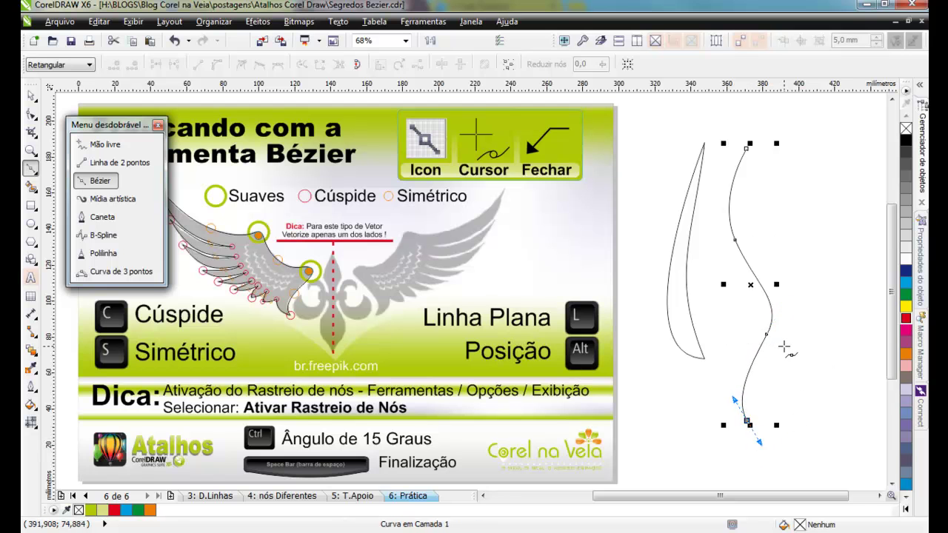
Extend the curve with two more nodes, turning each into a cusp to redirect its outgoing handle
key(c)
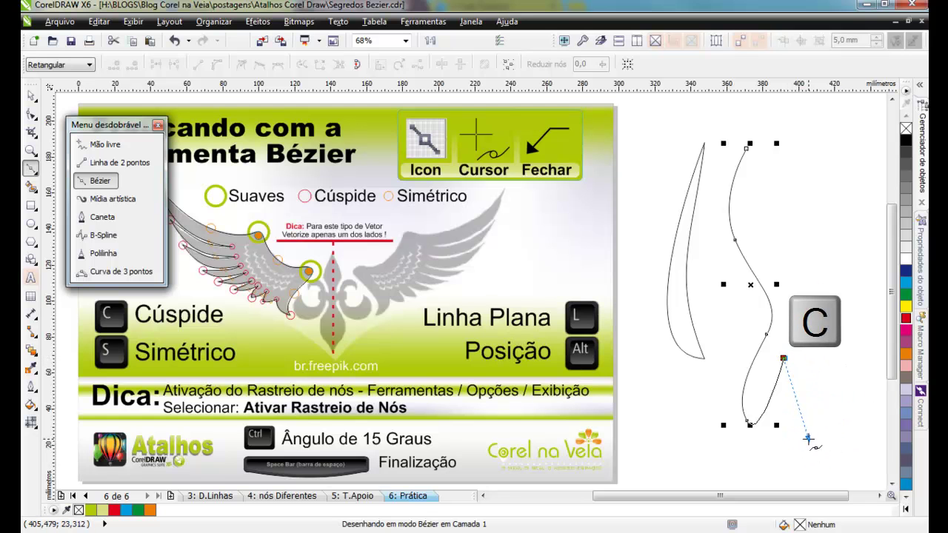
drag(829, 433, 802, 382)
key(c)
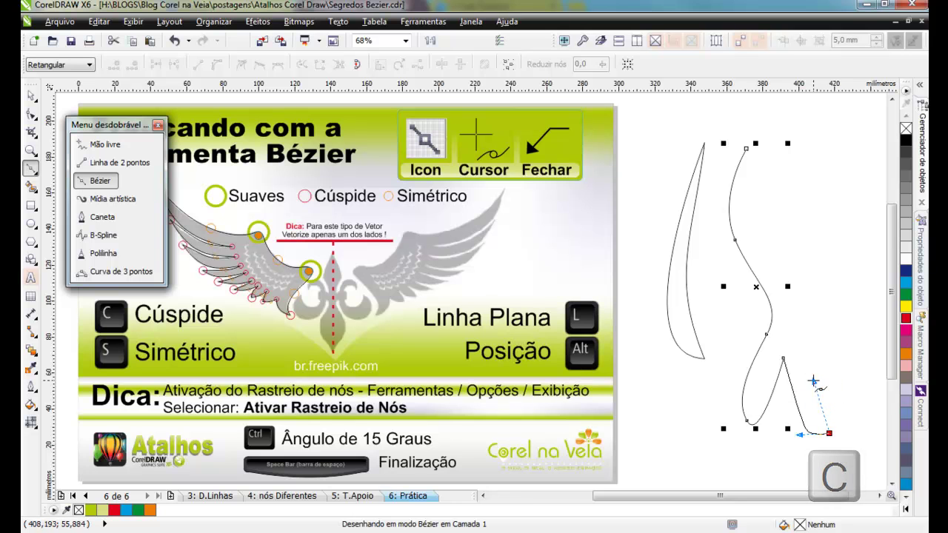
Toggle the last node to symmetric while shaping its handles, and reposition it up and to the left before placing it
key(s)
drag(813, 382, 867, 423)
key(s)
key(alt)
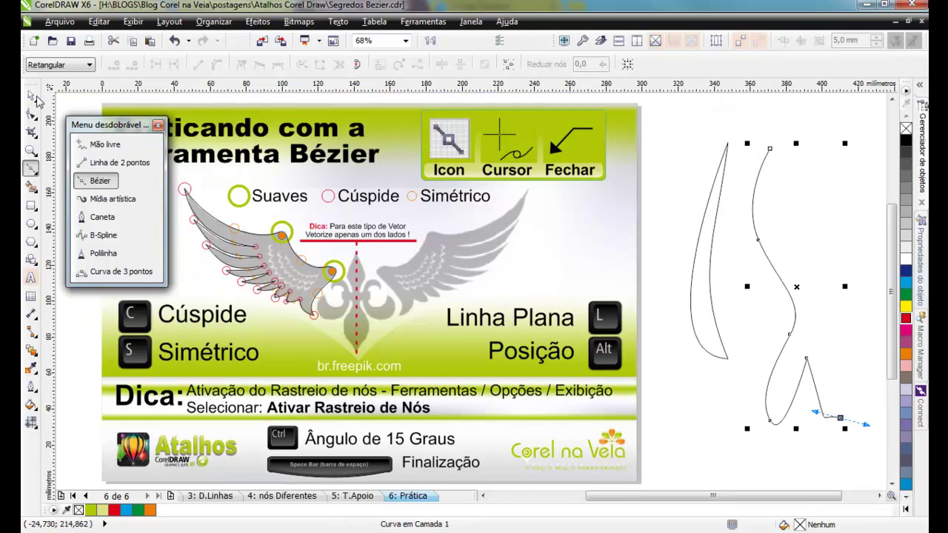
Delete both practice curves beside the page
click(34, 97)
key(Delete)
click(709, 232)
key(Delete)
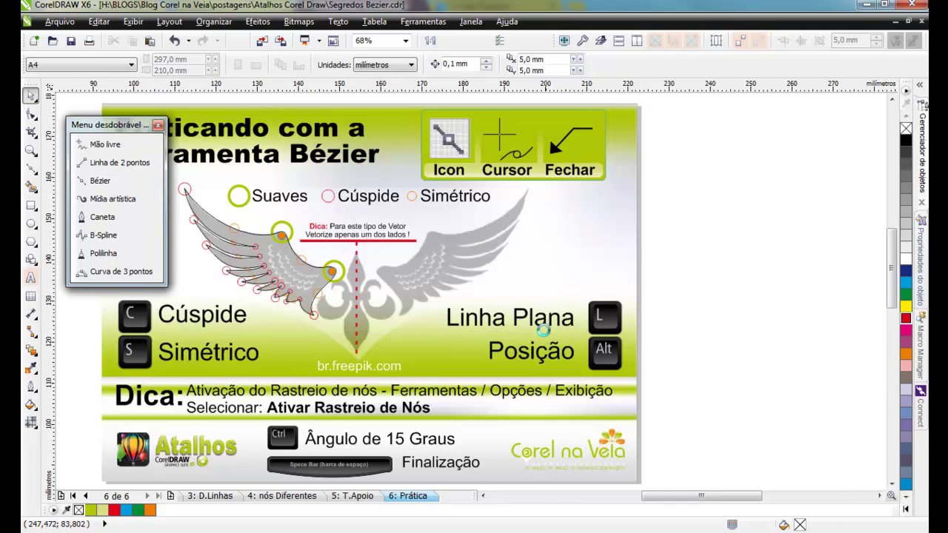
Select the outline of the already vectorised wing and select all its nodes to examine their types
scroll(496, 291, up, 4)
key(F2)
drag(299, 150, 732, 437)
scroll(688, 188, up, 1)
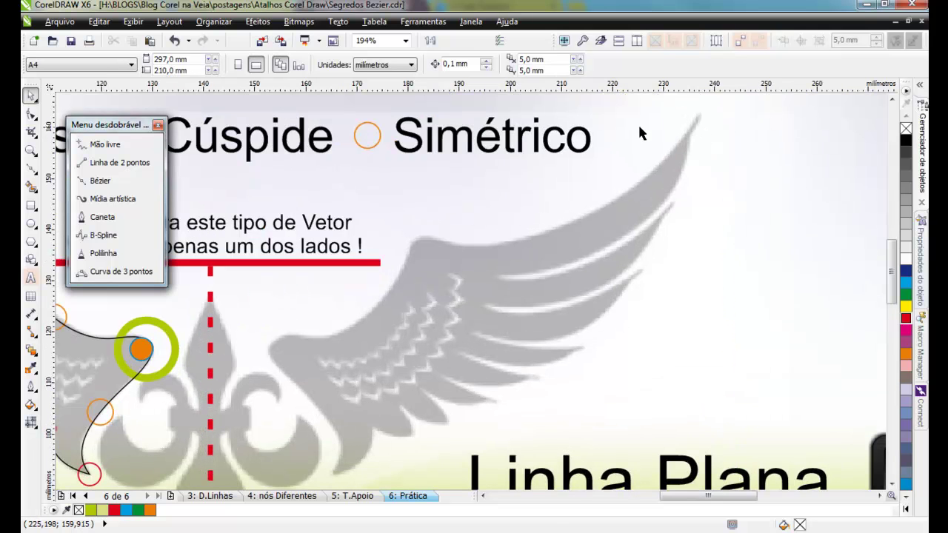
key(F4)
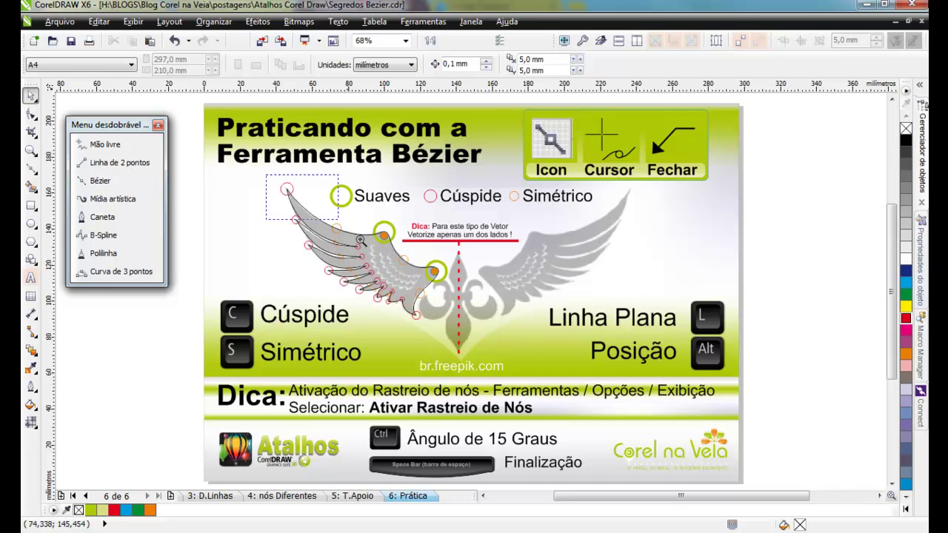
scroll(455, 333, up, 4)
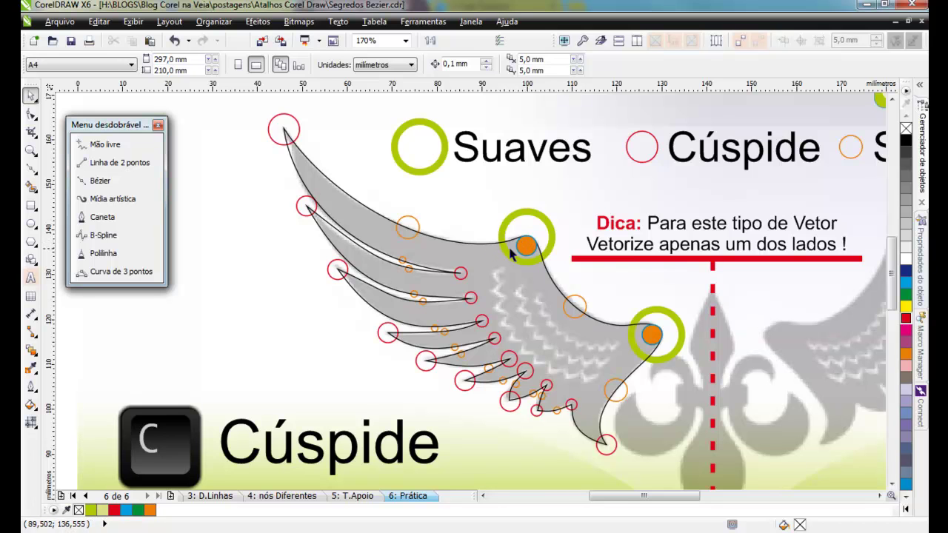
click(478, 255)
key(F10)
drag(239, 101, 674, 462)
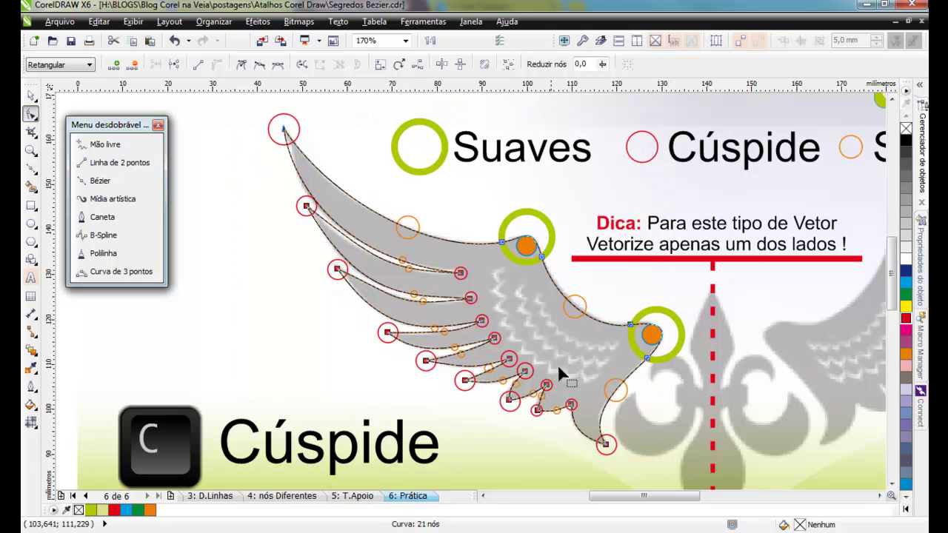
Frame the untraced grey wing up close and activate the Bézier tool for tracing it
scroll(471, 290, down, 2)
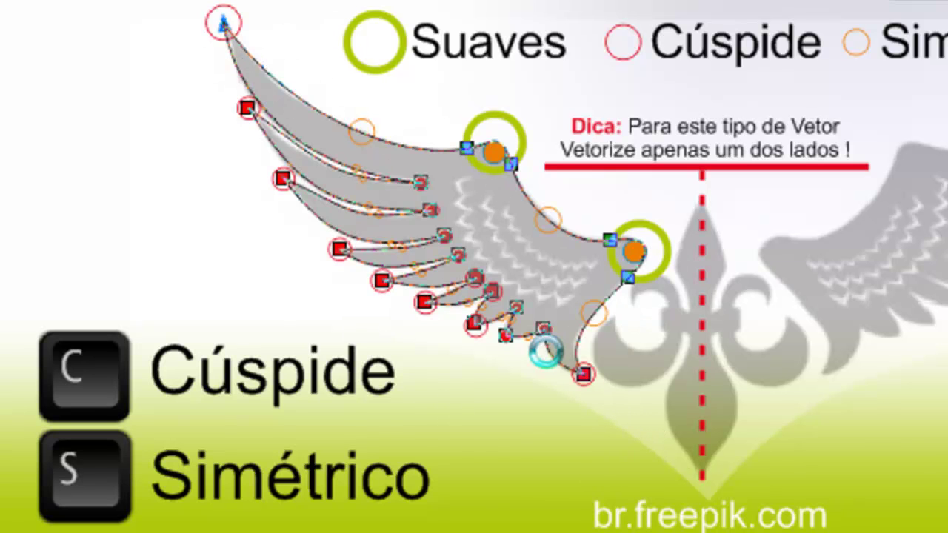
key(F4)
key(F2)
drag(483, 32, 947, 448)
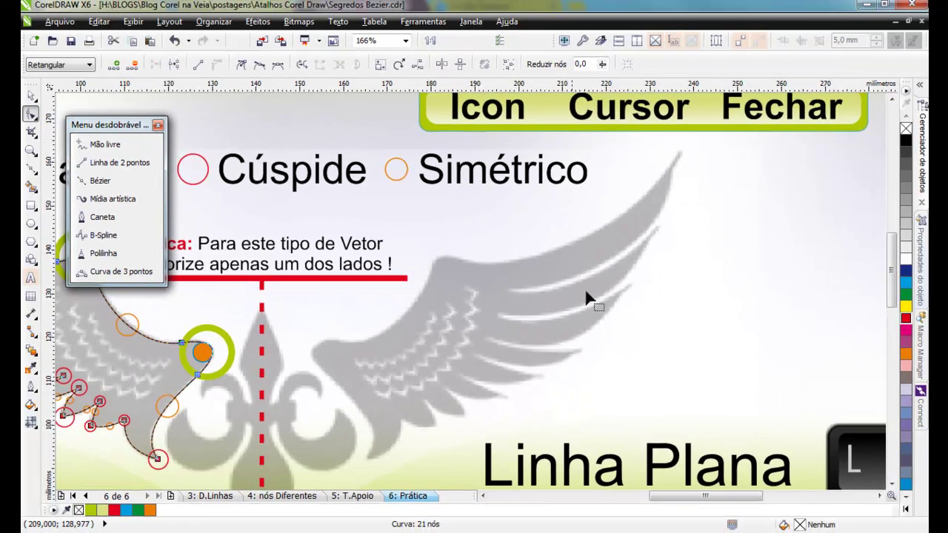
click(99, 180)
Zoom between the whole page and the untraced wing while keeping the Bézier tool active, ending close up on the wing
key(F4)
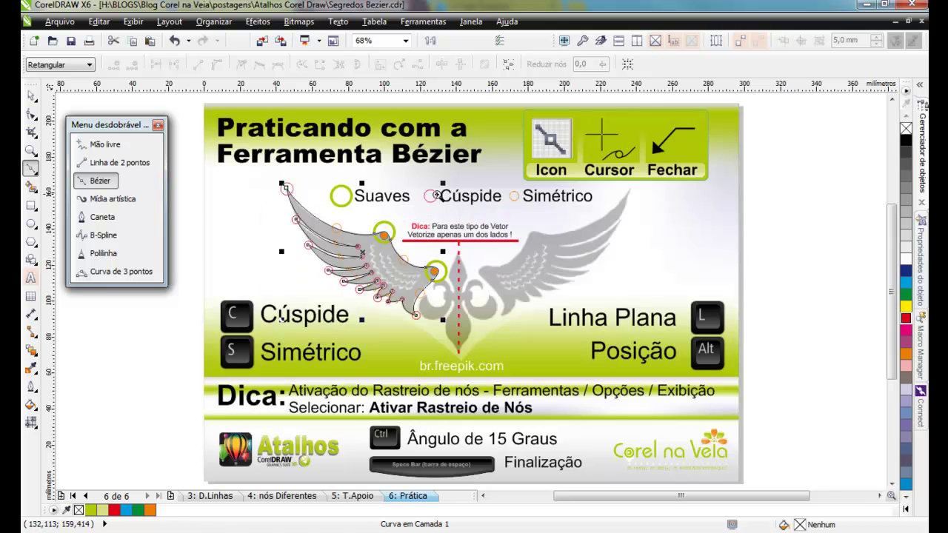
drag(437, 195, 671, 305)
key(F3)
key(F4)
key(F2)
drag(373, 183, 651, 313)
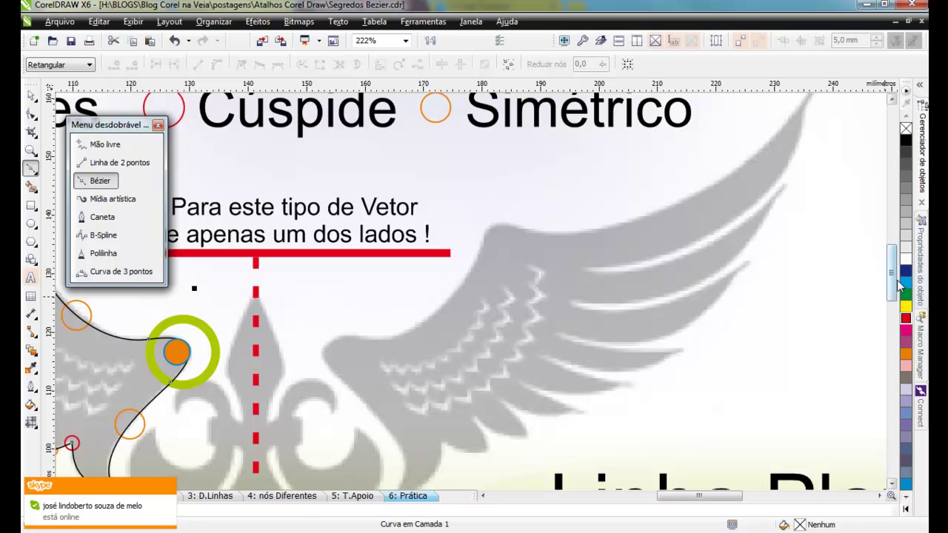
scroll(722, 277, up, 2)
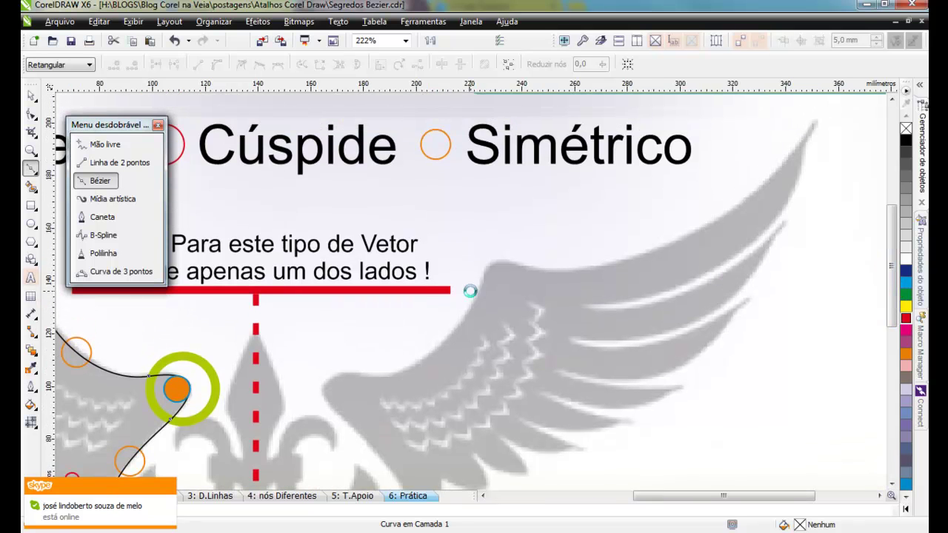
scroll(470, 293, down, 3)
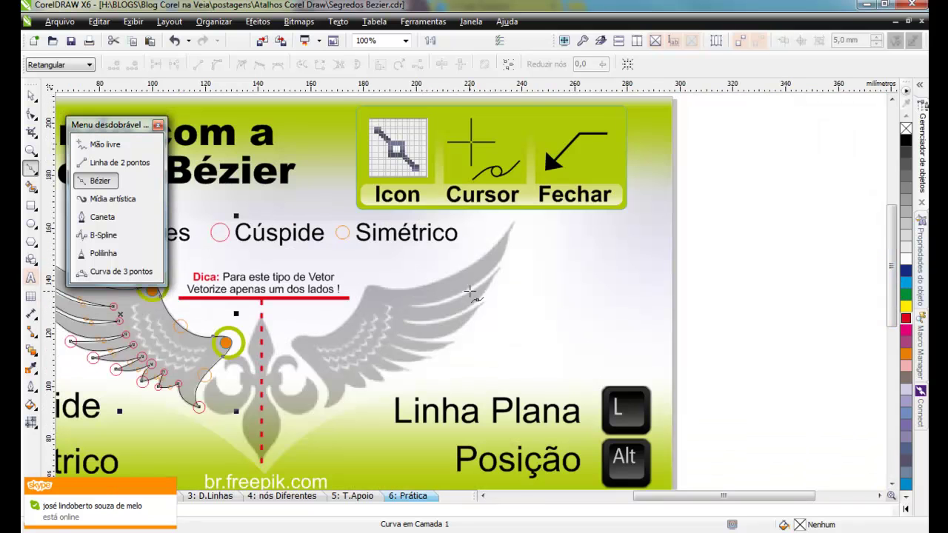
scroll(422, 310, up, 2)
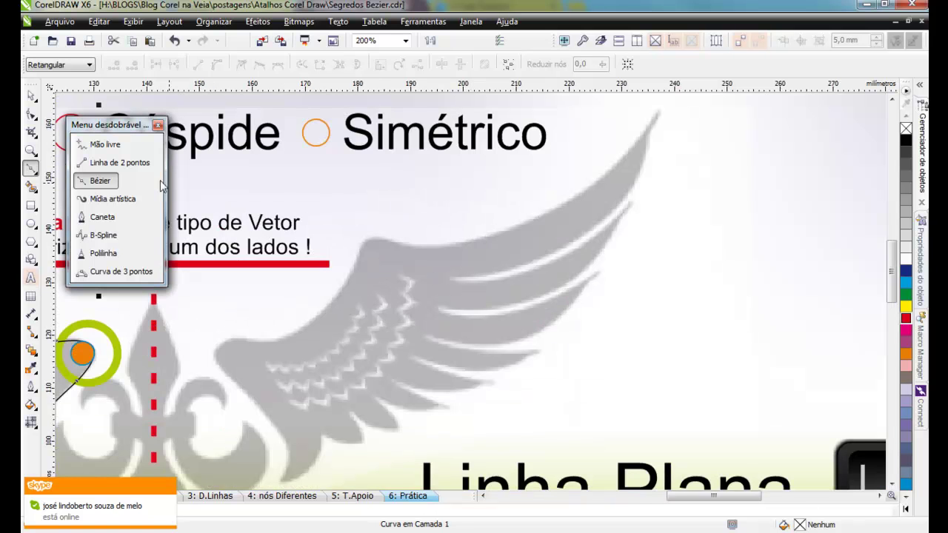
click(104, 180)
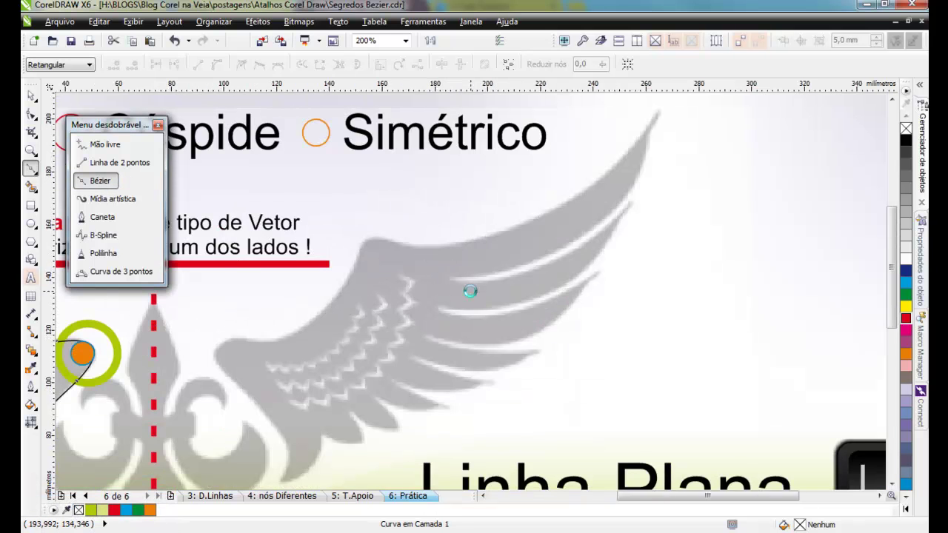
scroll(468, 292, down, 2)
scroll(456, 312, up, 2)
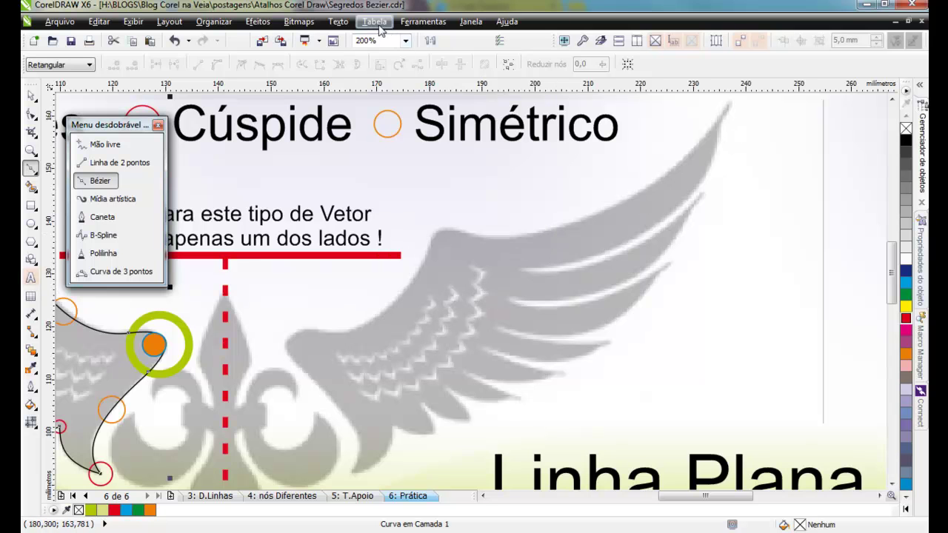
Examine the Zoom and pan tool settings in the toolbox section of the program options, and close them without changes
click(374, 22)
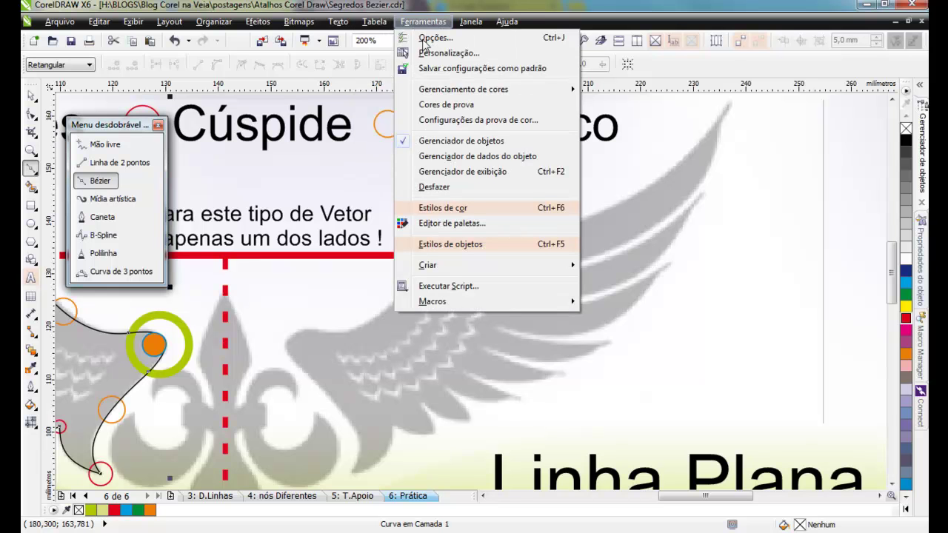
click(440, 43)
key(ctrl+j)
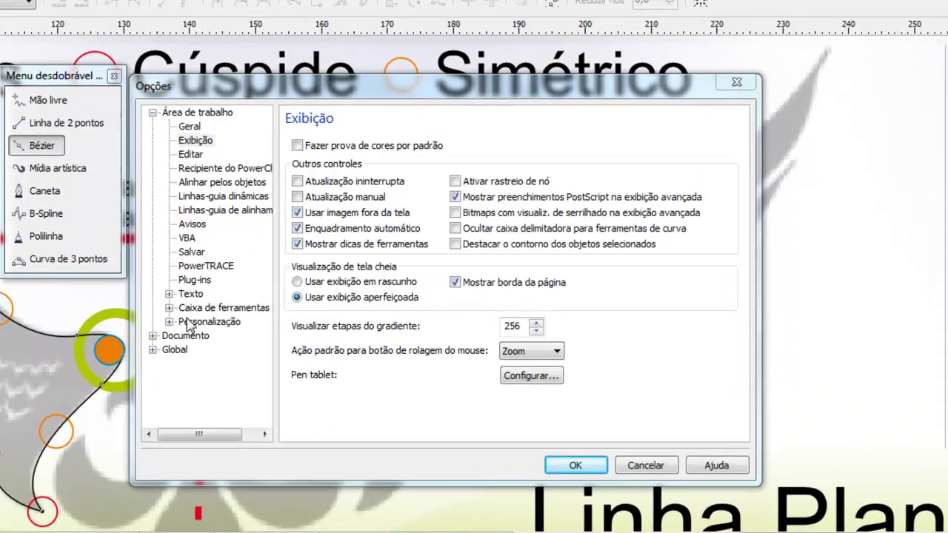
click(202, 311)
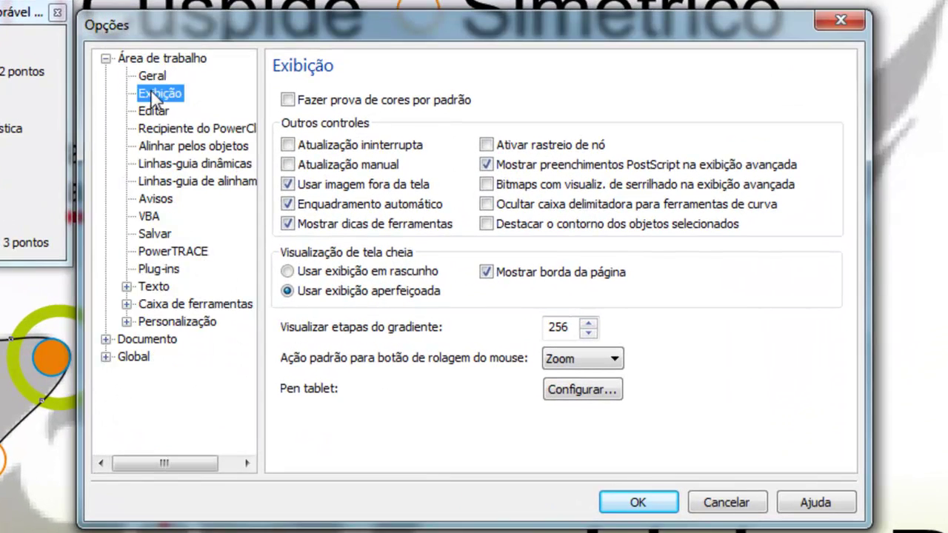
click(106, 58)
click(106, 59)
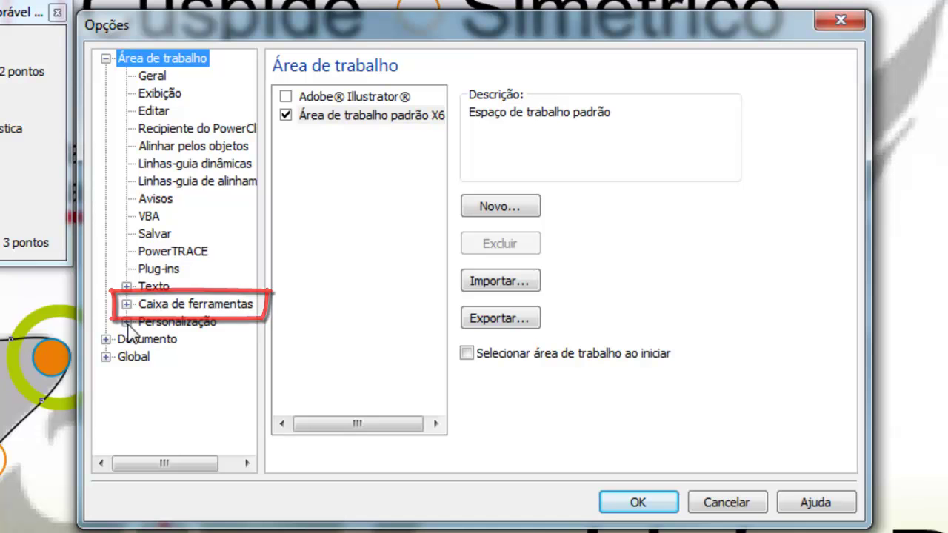
click(127, 305)
mouse_move(148, 462)
mouse_down()
mouse_move(185, 476)
mouse_move(161, 474)
mouse_move(187, 468)
mouse_up()
click(194, 448)
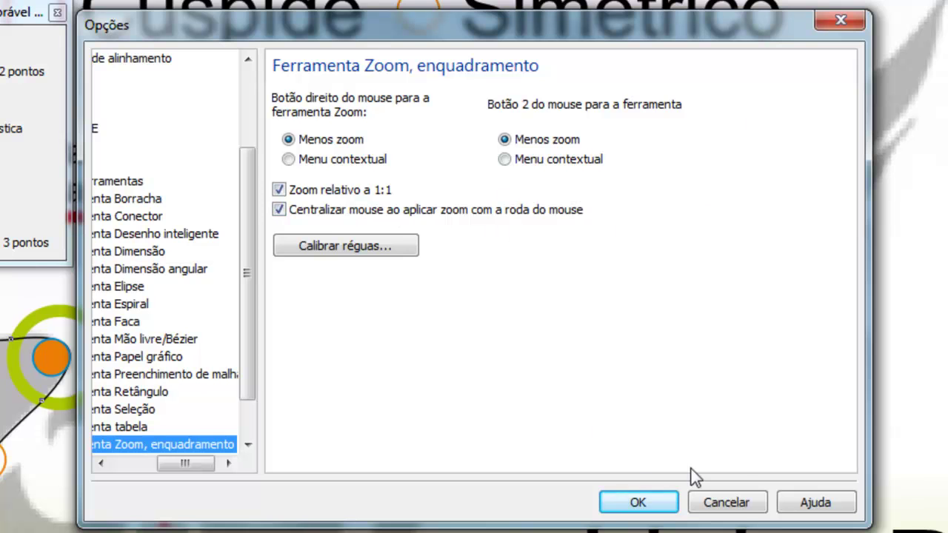
click(733, 502)
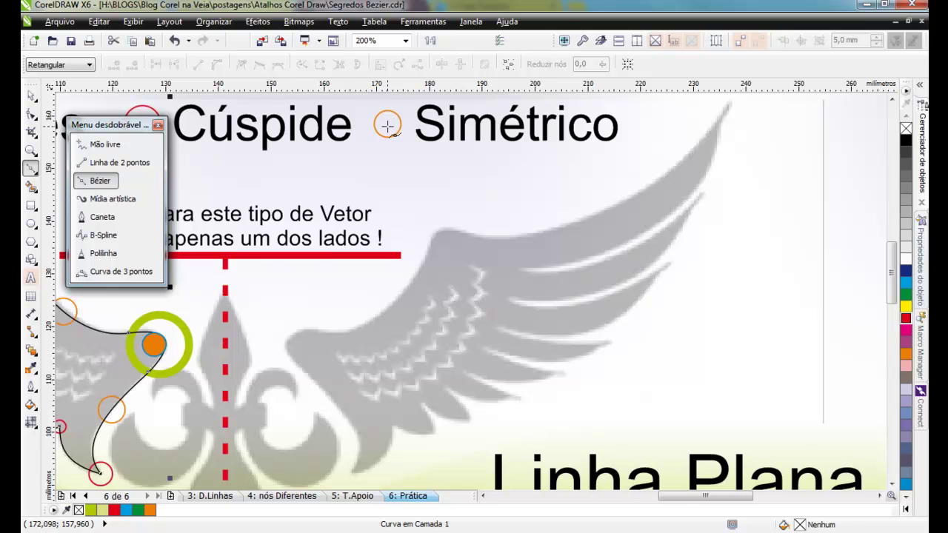
scroll(387, 125, up, 5)
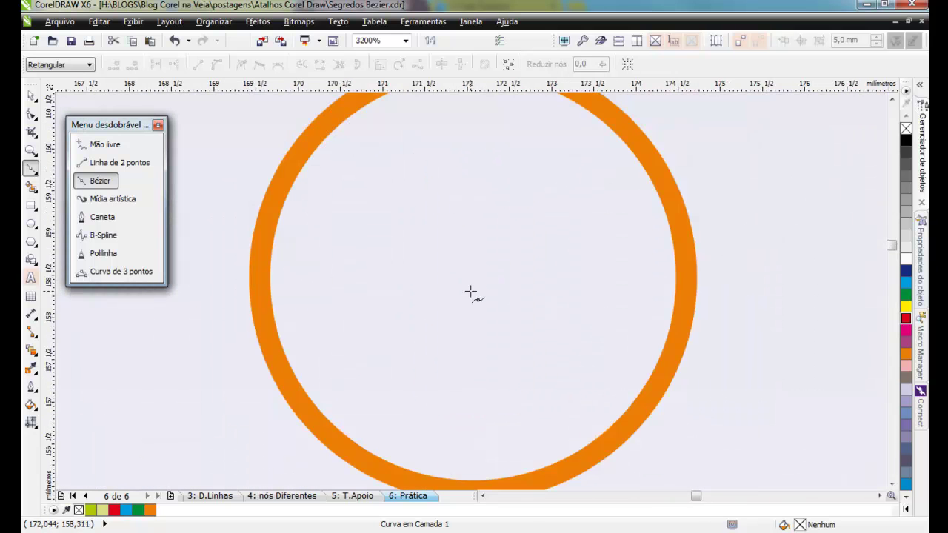
scroll(471, 293, down, 3)
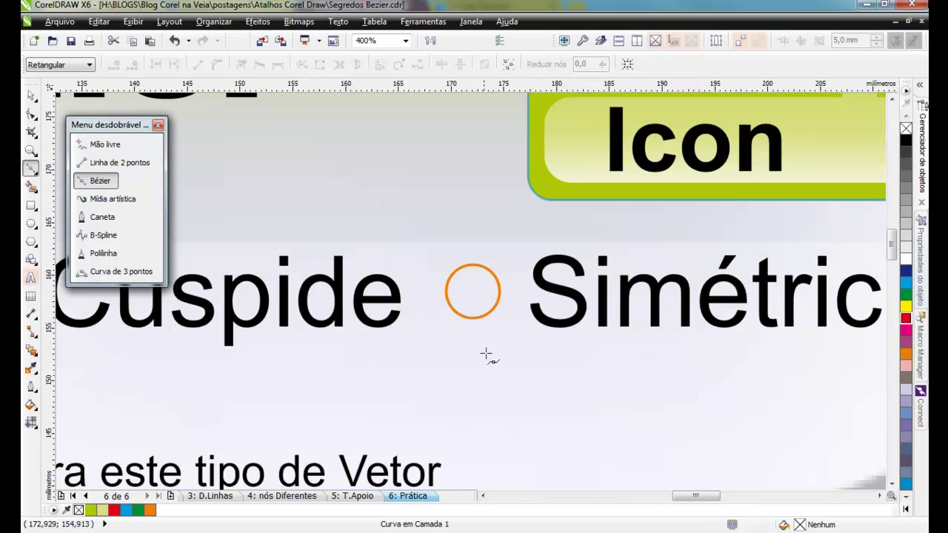
scroll(471, 292, down, 2)
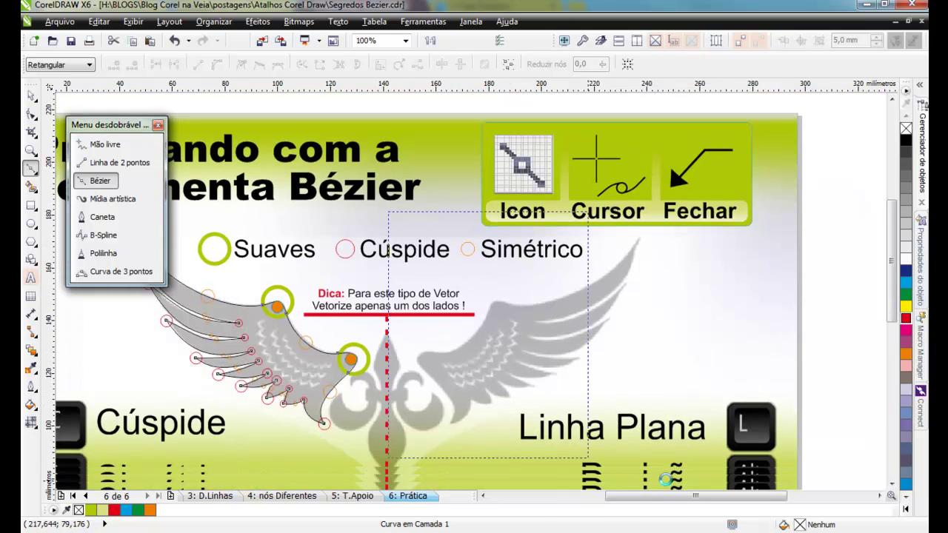
scroll(663, 427, up, 1)
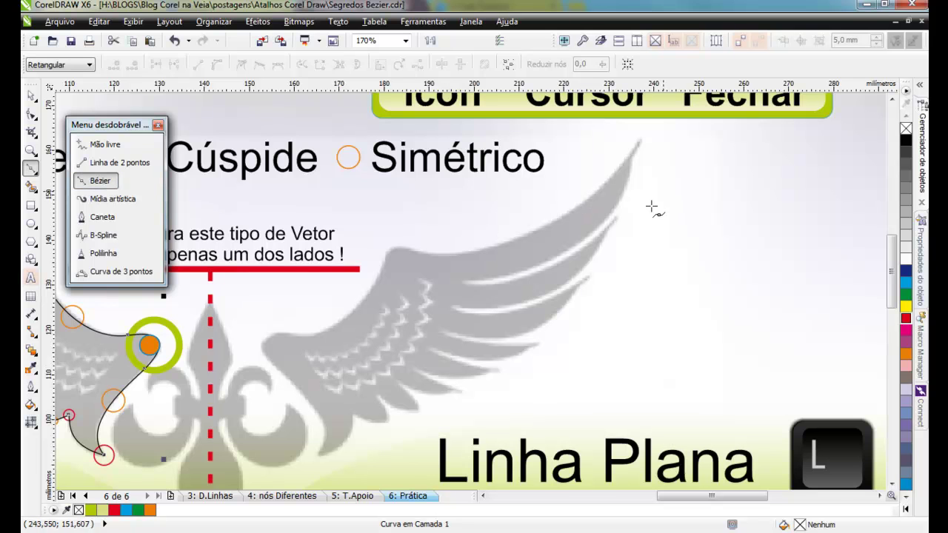
Try to trace the wing's upper edge from the tip and a segment over the shoulder, and undo the shoulder segment
click(639, 140)
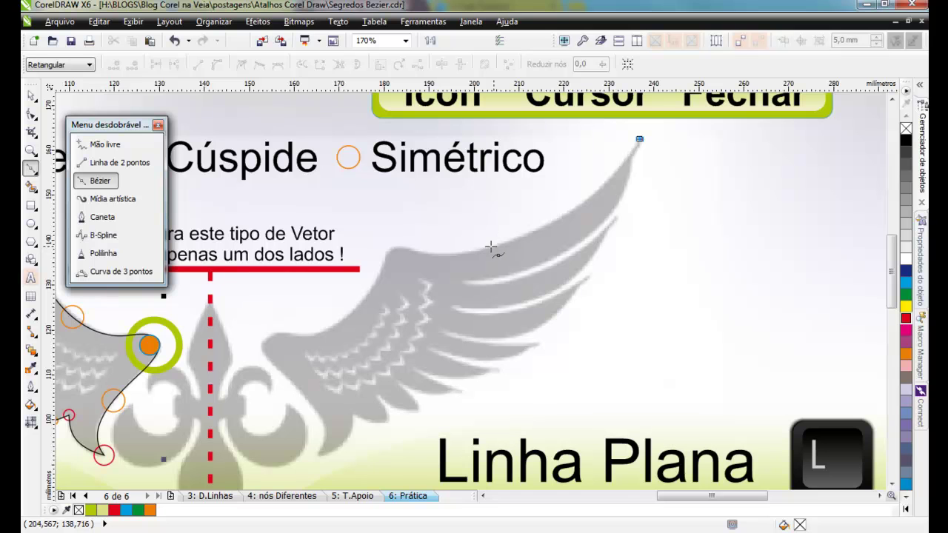
drag(483, 248, 334, 259)
key(alt)
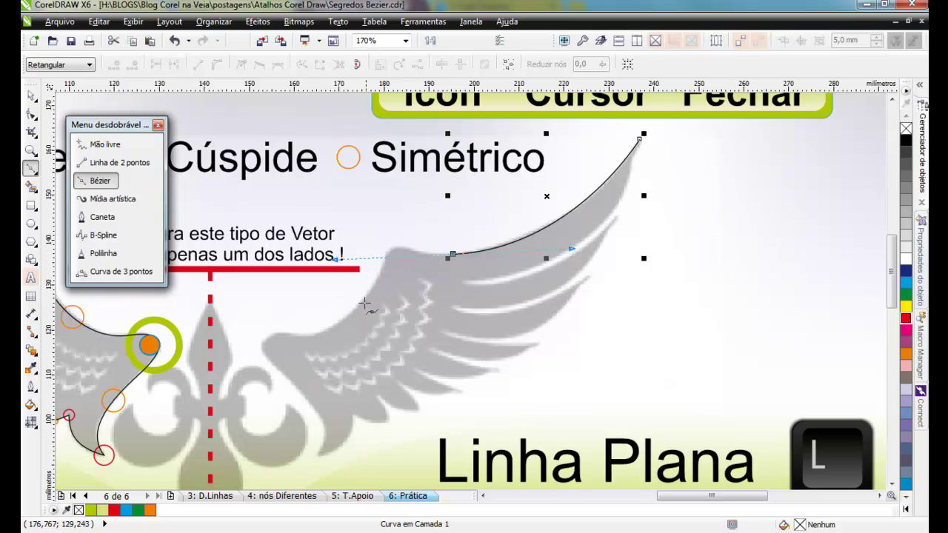
drag(364, 299, 320, 356)
key(ctrl+z)
click(453, 254)
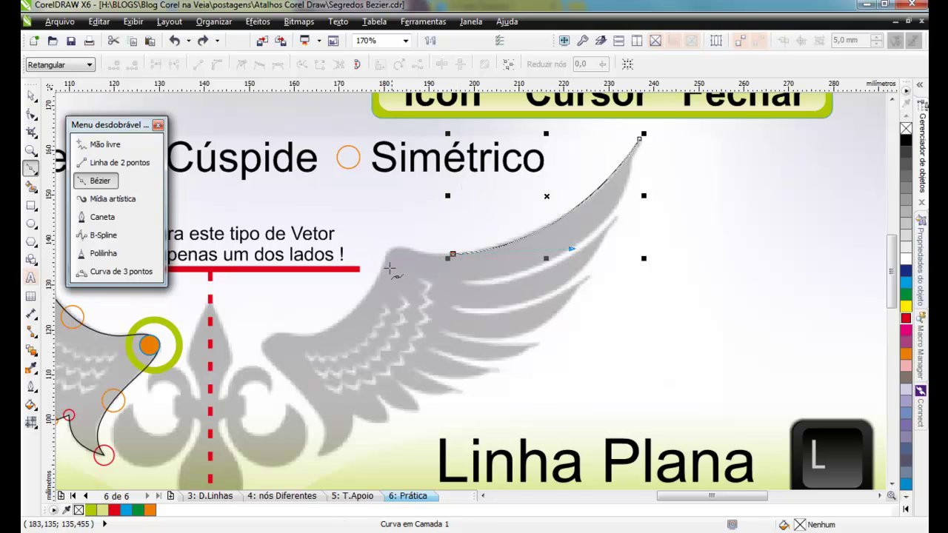
drag(381, 271, 338, 365)
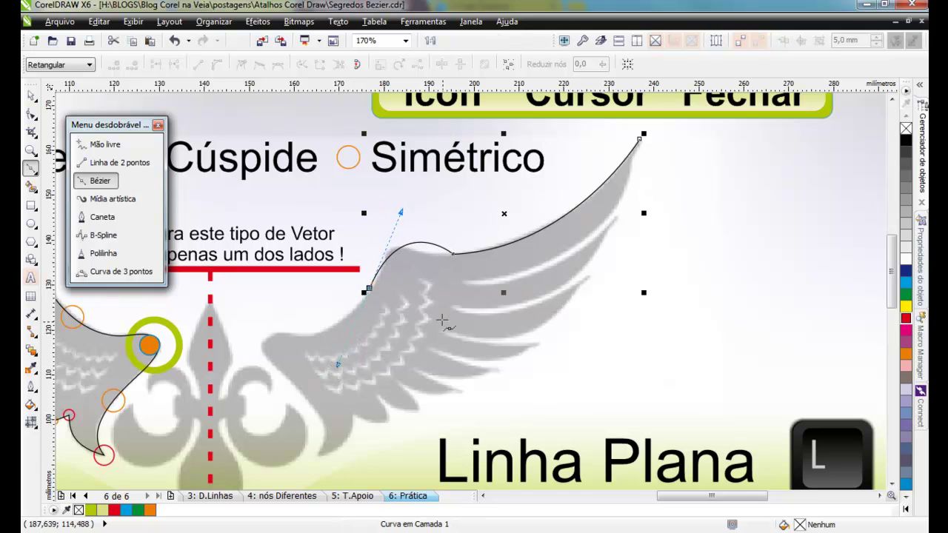
key(ctrl+z)
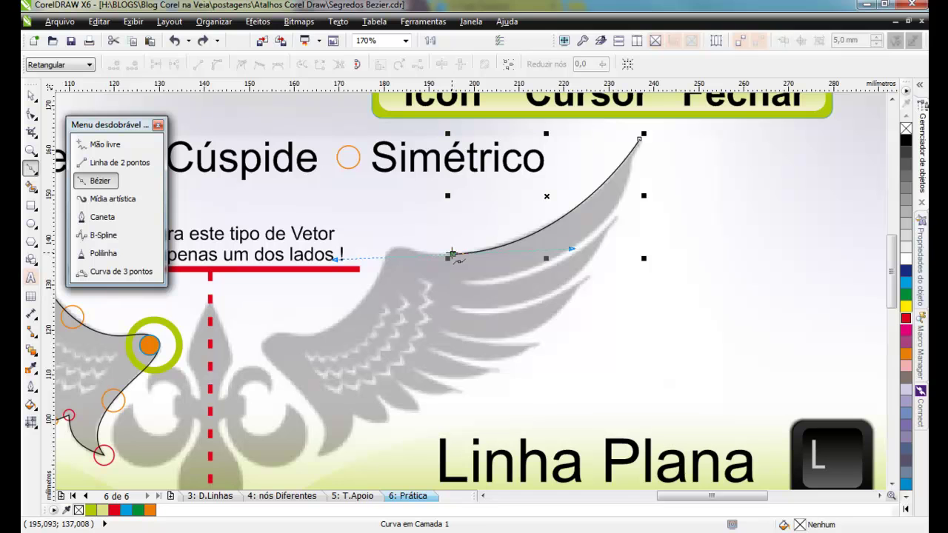
Try a tighter curve around the wing's shoulder from a cusp node, and undo the whole upper-edge trace
click(452, 255)
click(385, 255)
mouse_move(379, 282)
mouse_down()
mouse_move(375, 319)
mouse_move(404, 320)
mouse_move(372, 315)
mouse_move(396, 304)
mouse_move(372, 304)
mouse_move(376, 296)
mouse_up()
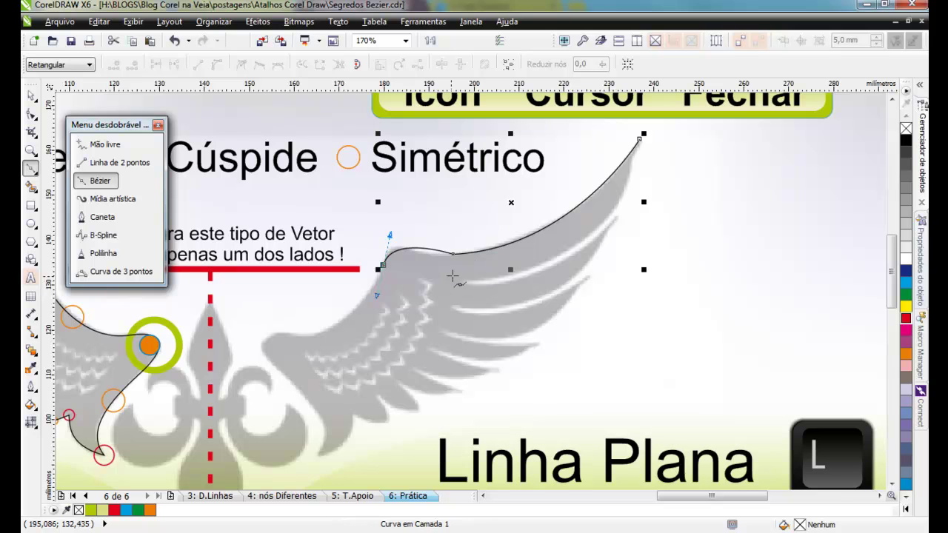
key(ctrl+z)
key(ctrl+z)
key(ctrl+z)
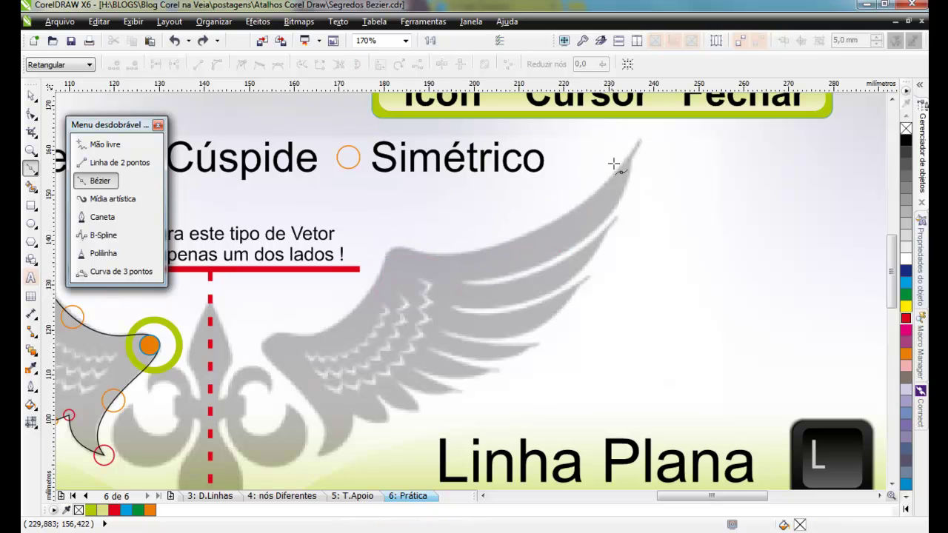
Trace the upper edge from the wing tip and around the shoulder, removing the outgoing handle at the node before the shoulder
click(641, 138)
drag(424, 252, 286, 244)
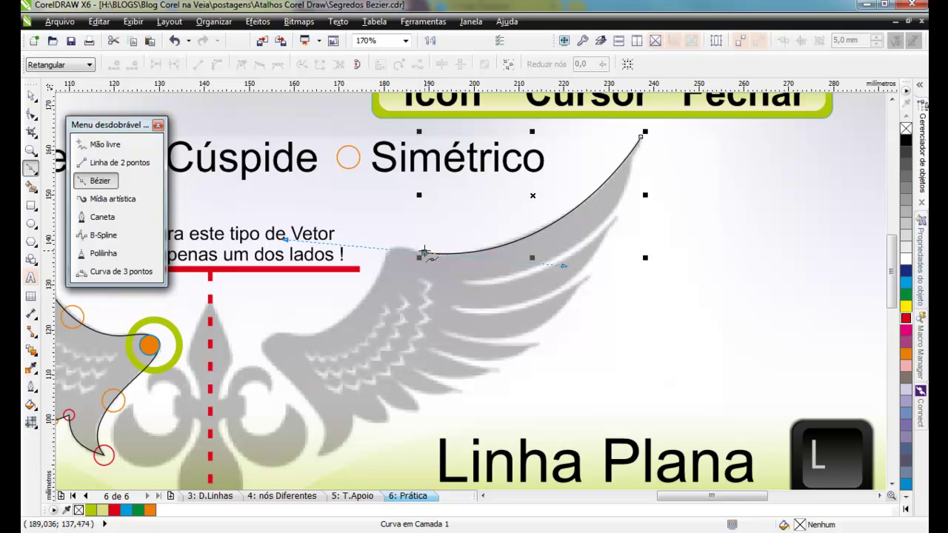
click(423, 253)
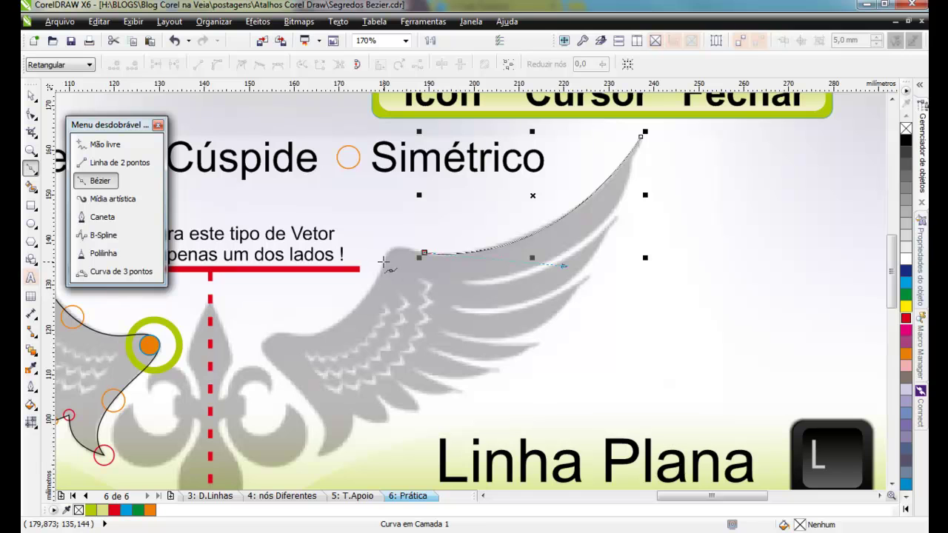
drag(385, 262, 377, 289)
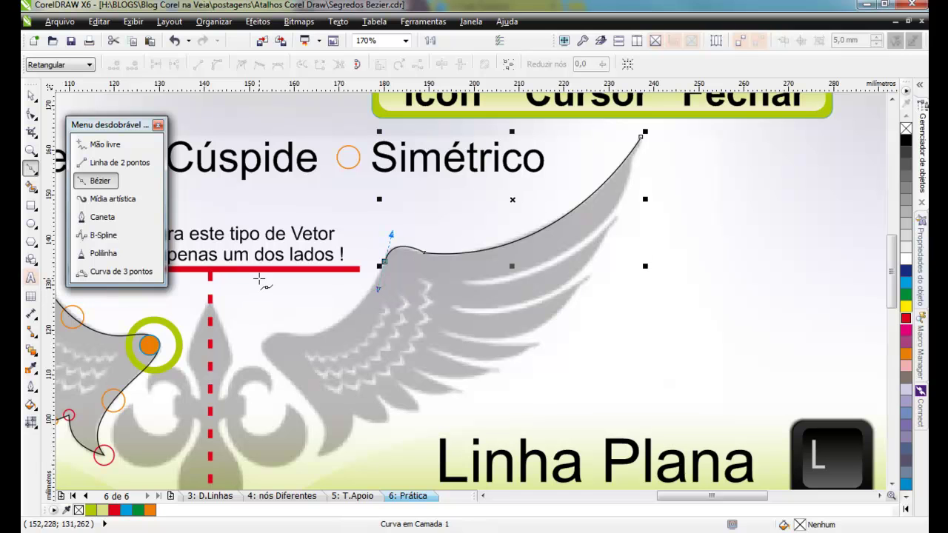
Continue the outline from the shoulder to the wing's inner corner and curve it around the rounded corner
drag(296, 337, 249, 334)
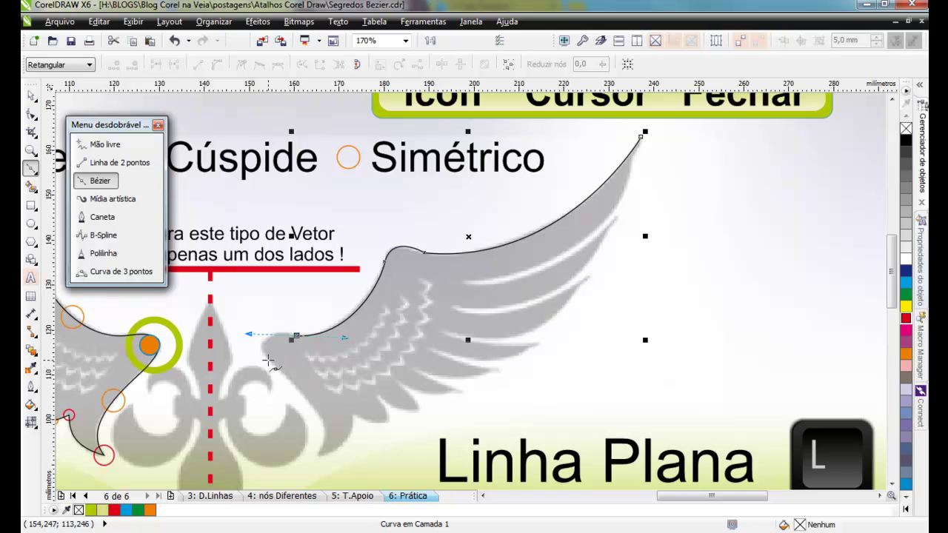
drag(271, 362, 286, 375)
key(alt)
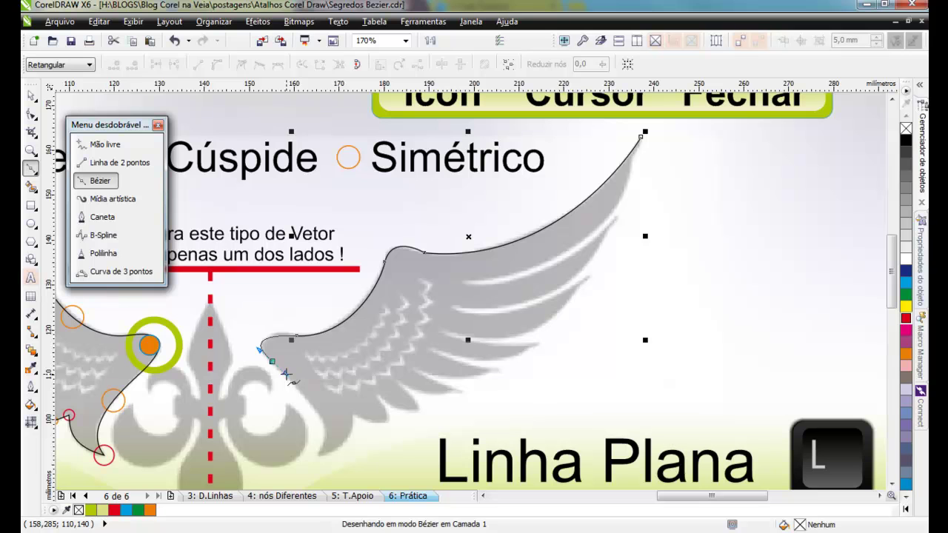
drag(286, 374, 285, 374)
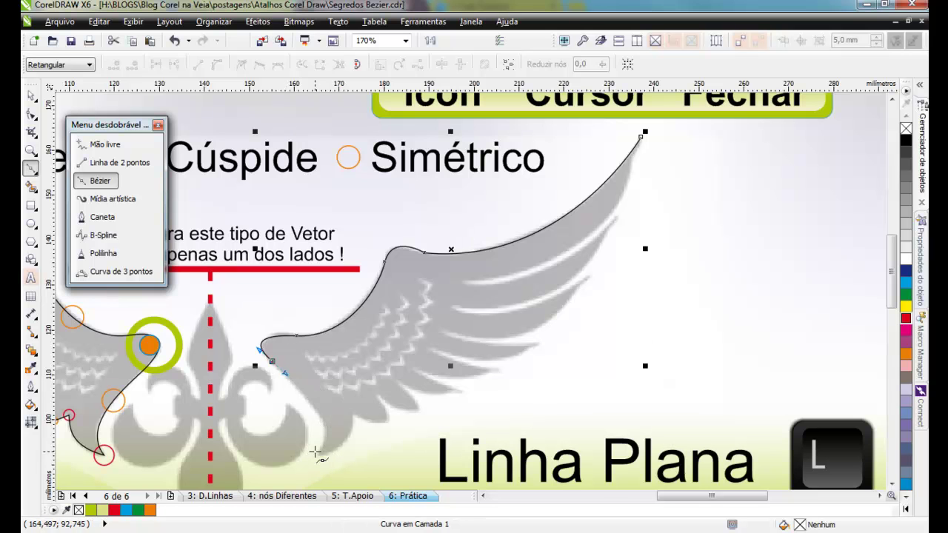
Trace the inner lower edge to the lowest feather's tip, making it a cusp node with its outgoing handle redirected along the feather's other side
drag(317, 454, 291, 436)
key(c)
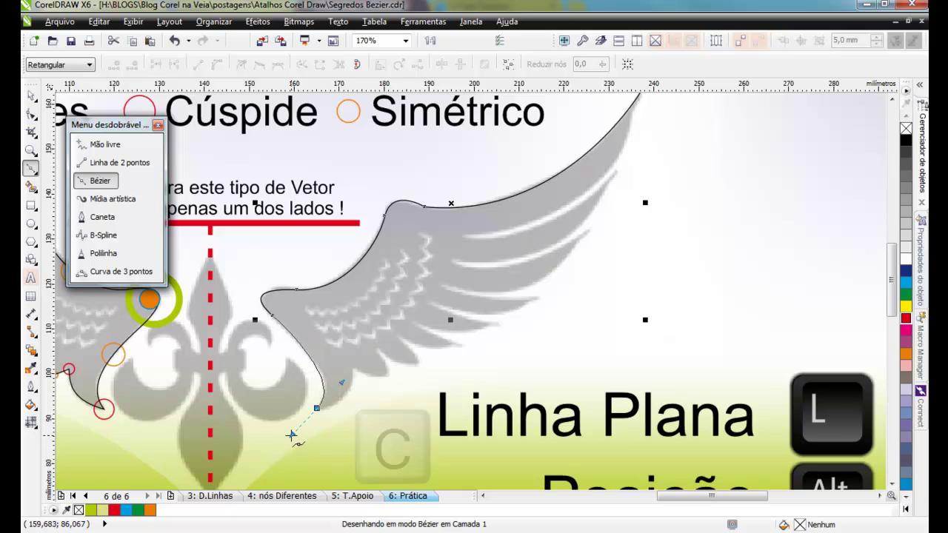
drag(291, 435, 374, 433)
key(c)
drag(424, 410, 304, 349)
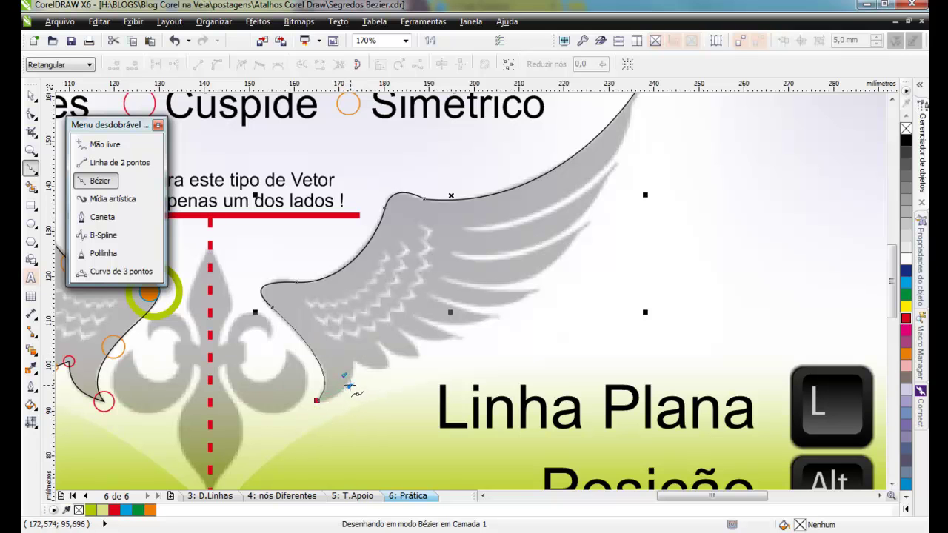
key(Return)
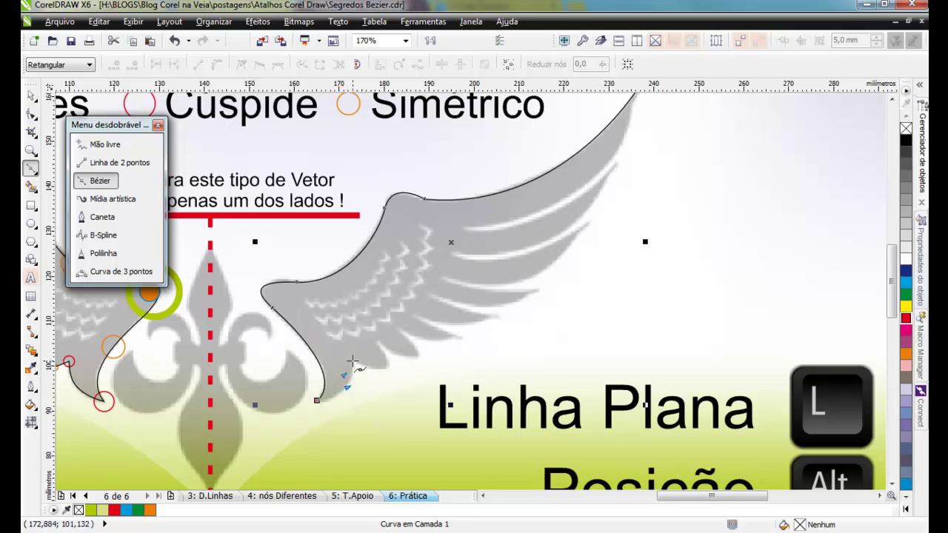
Trace the lowest feather's outer side to the first notch and continue to the second feather's tip, using cusp nodes
mouse_move(354, 363)
mouse_down()
mouse_move(345, 348)
mouse_move(355, 334)
mouse_move(369, 374)
mouse_move(417, 361)
mouse_move(396, 384)
mouse_move(371, 369)
mouse_move(402, 369)
mouse_move(298, 292)
mouse_move(403, 295)
mouse_up()
key(c)
key(c)
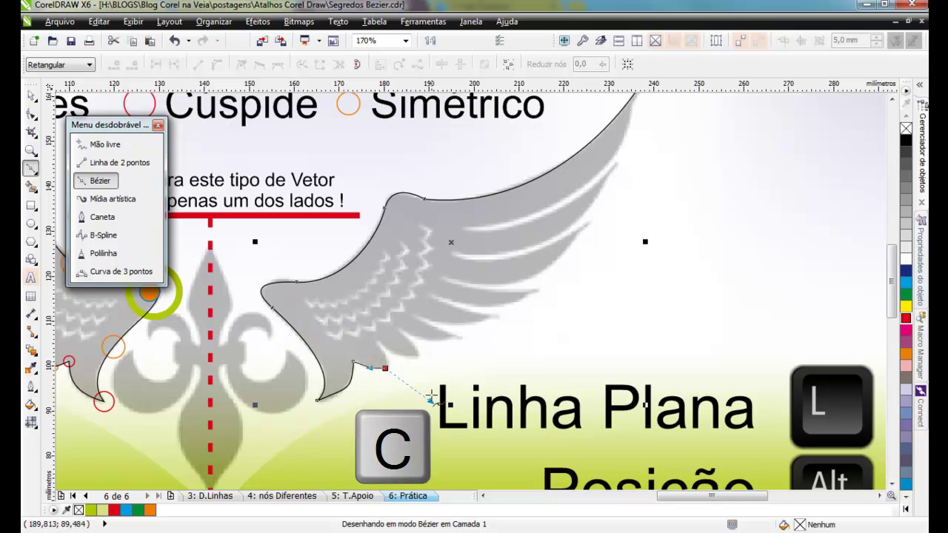
click(383, 353)
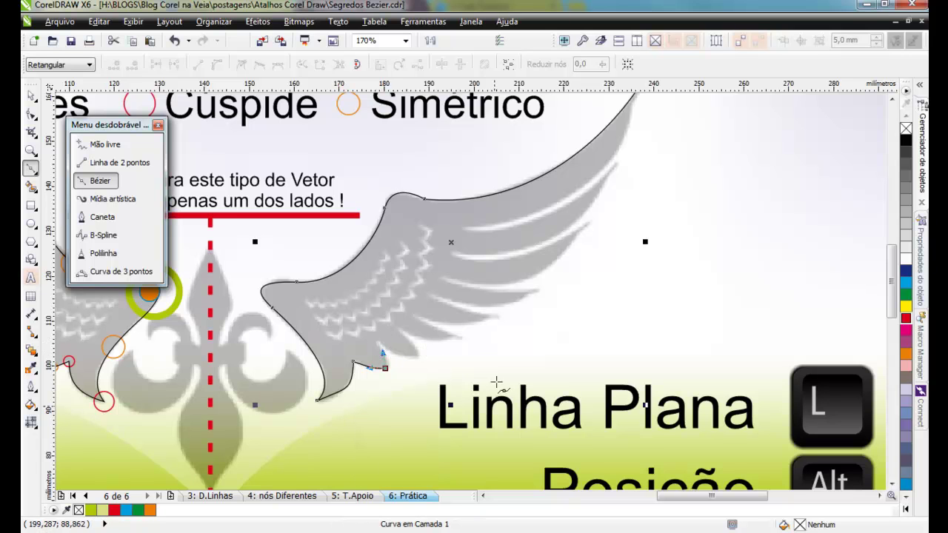
Try twice to trace the second feather's outer side up to the next notch, undoing each attempt
scroll(377, 345, up, 1)
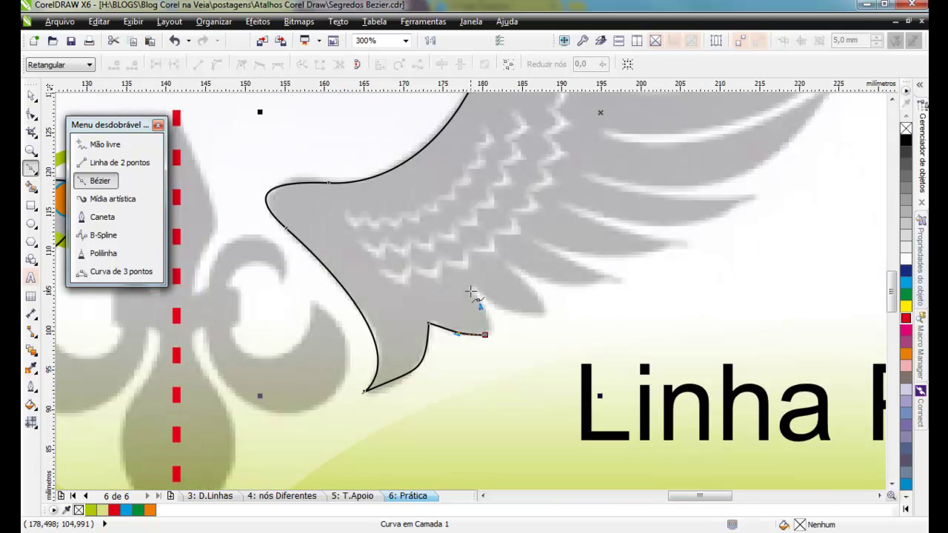
scroll(473, 289, up, 1)
drag(473, 288, 458, 269)
key(alt)
key(Escape)
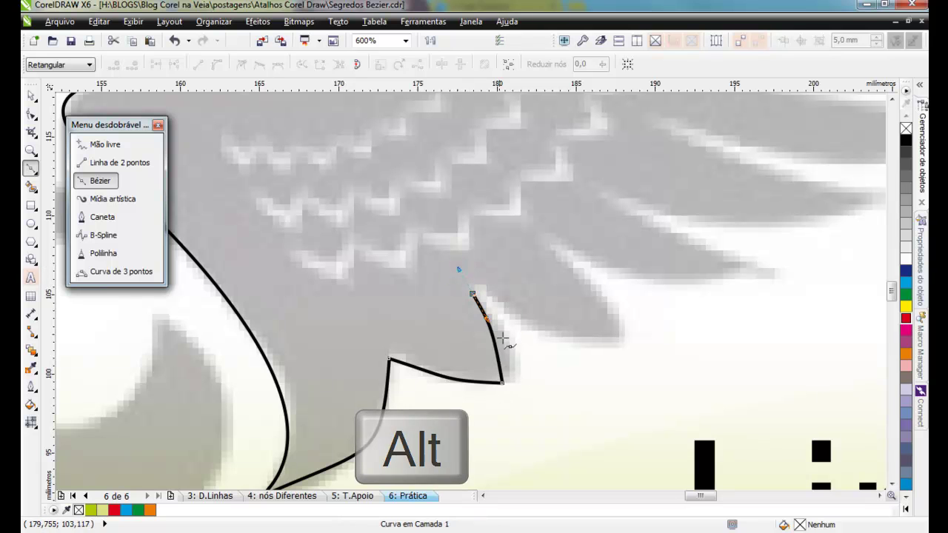
key(ctrl+z)
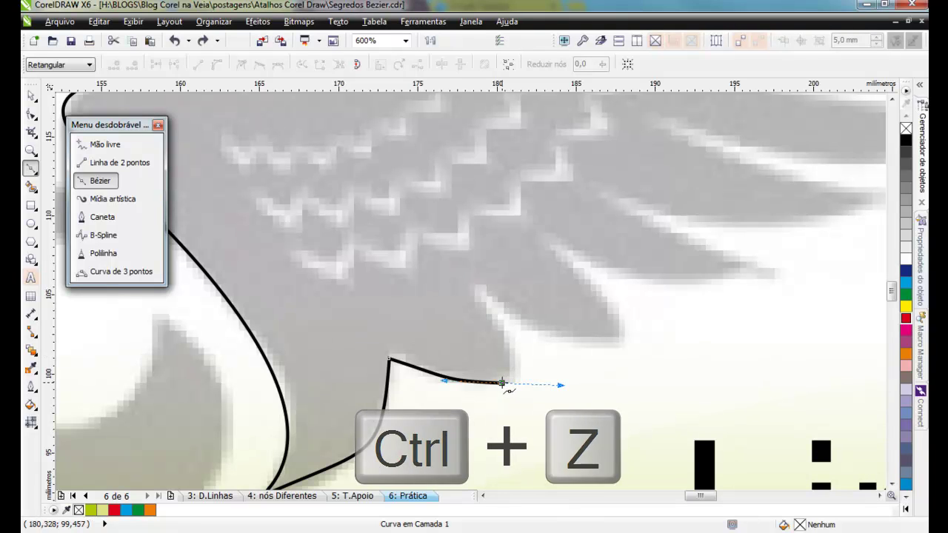
double_click(502, 383)
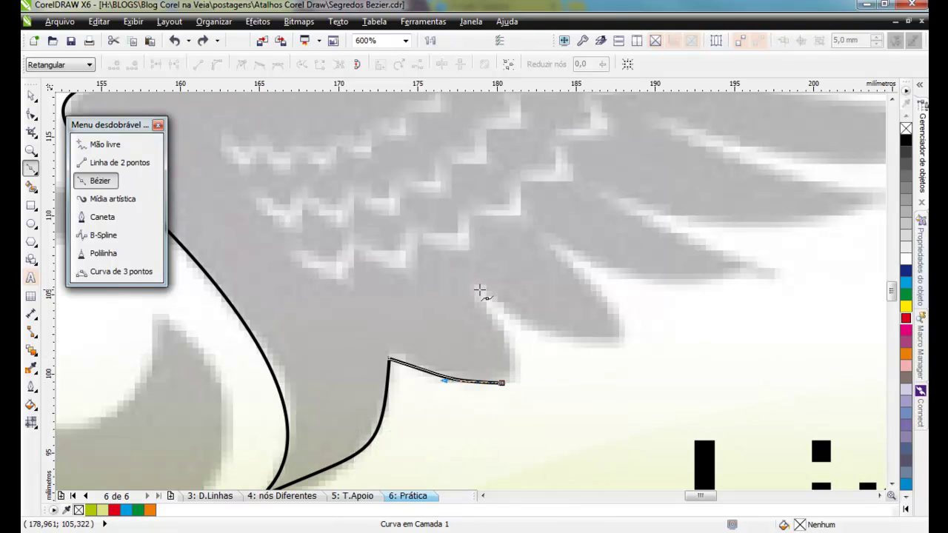
drag(472, 292, 436, 237)
key(ctrl+z)
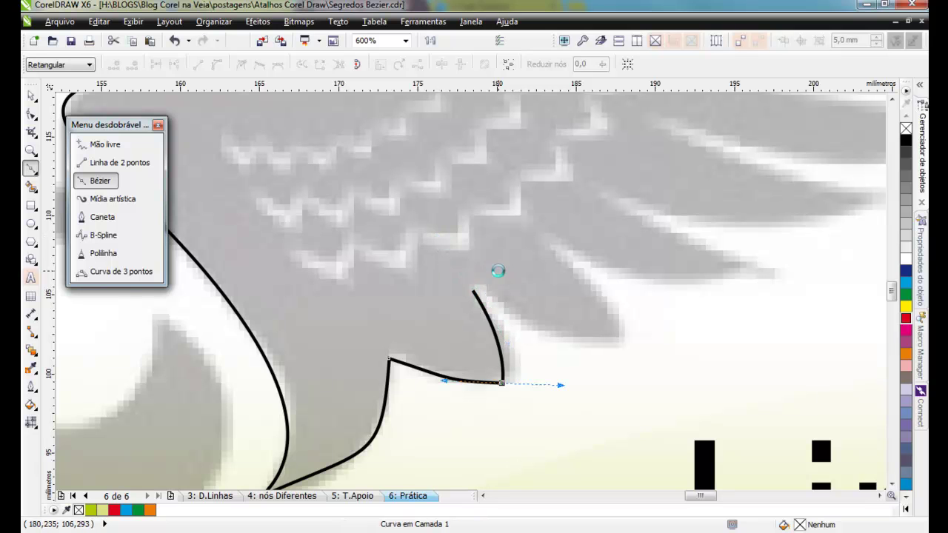
Remove the outgoing handle at the second feather's tip and trace through the next notch to the third feather's tip with cusp nodes
click(502, 383)
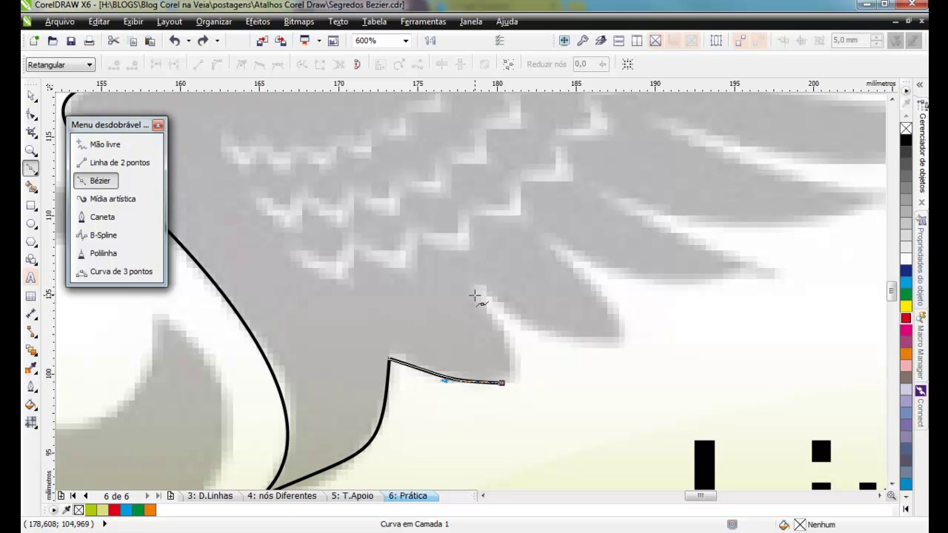
drag(474, 295, 591, 286)
key(c)
key(c)
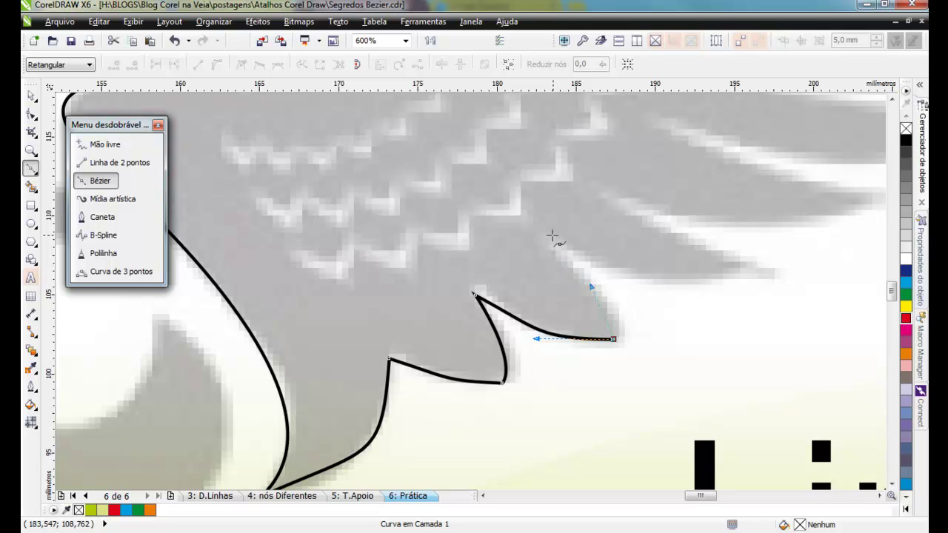
Trace the third feather's outer side and both sides of the fourth feather, making the notches and tip cusp nodes
drag(539, 240, 656, 277)
key(c)
drag(750, 269, 674, 236)
key(c)
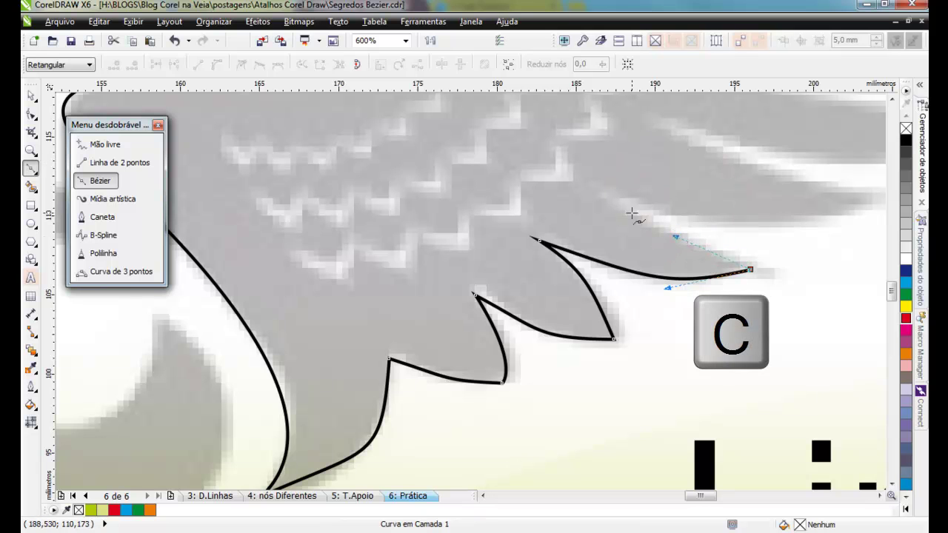
mouse_move(598, 192)
mouse_down()
mouse_move(555, 147)
mouse_move(804, 269)
mouse_move(724, 226)
mouse_up()
key(c)
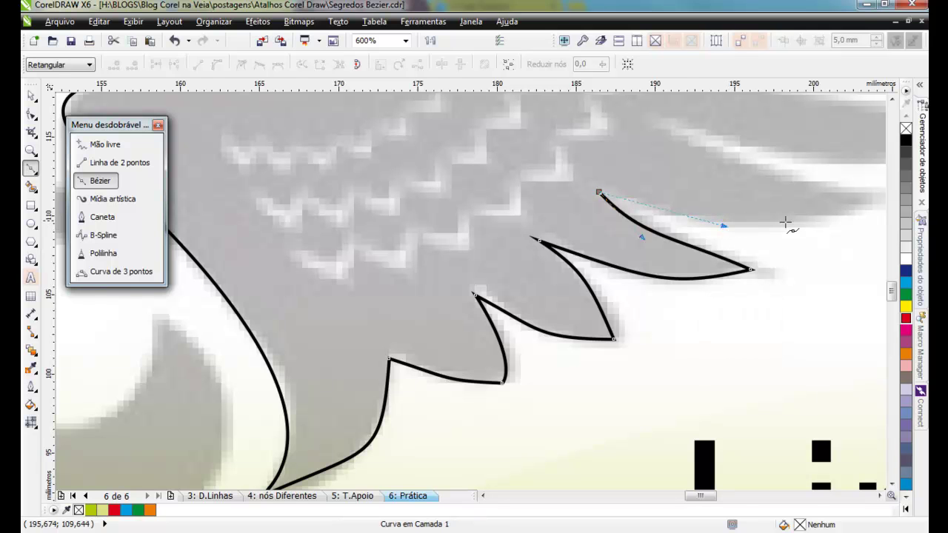
Trace both sides of the fifth feather from the bottom, with cusp nodes at its tip and at the following notch
scroll(857, 232, down, 1)
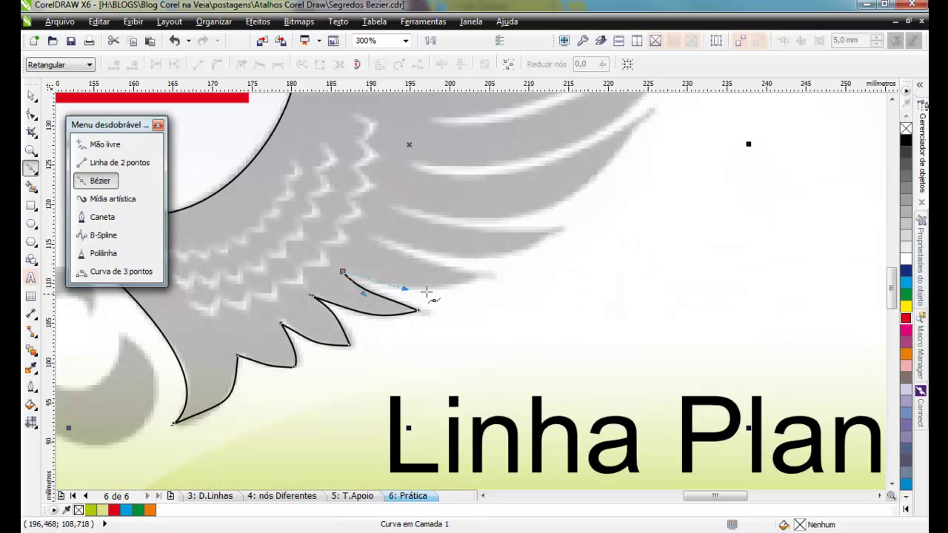
scroll(468, 291, up, 1)
mouse_move(590, 268)
mouse_down()
mouse_move(795, 233)
mouse_move(787, 215)
mouse_move(392, 294)
mouse_move(470, 239)
mouse_move(449, 240)
mouse_up()
key(c)
drag(345, 189, 297, 139)
key(c)
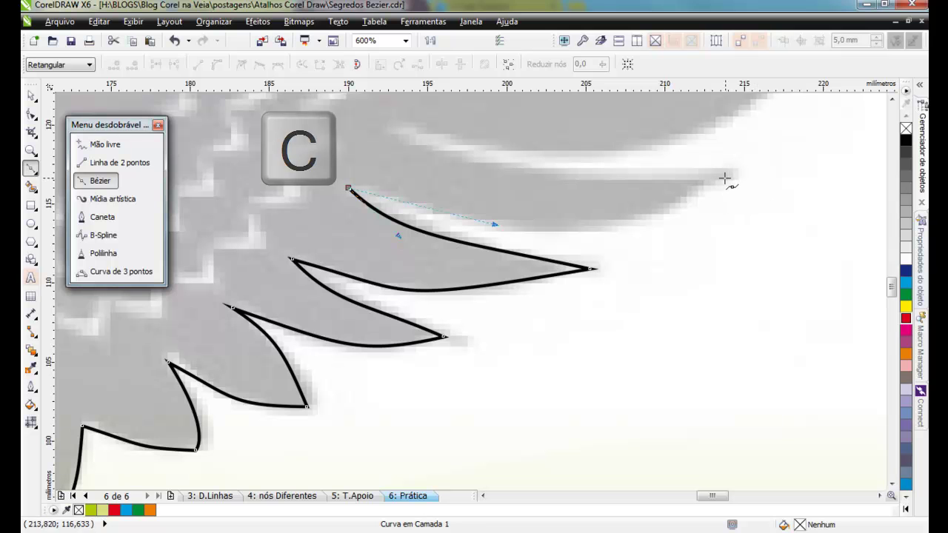
Trace both sides of the sixth feather, setting cusp nodes at its tip and at the notch above it
mouse_move(724, 178)
mouse_down()
mouse_move(856, 131)
mouse_move(867, 110)
mouse_move(768, 136)
mouse_move(782, 118)
mouse_move(768, 131)
mouse_move(414, 169)
mouse_move(423, 226)
mouse_move(418, 220)
mouse_up()
key(c)
drag(280, 179, 474, 205)
key(c)
Trace the long seventh feather out to its tip and back to the notch above it, using cusp nodes
scroll(468, 381, down, 2)
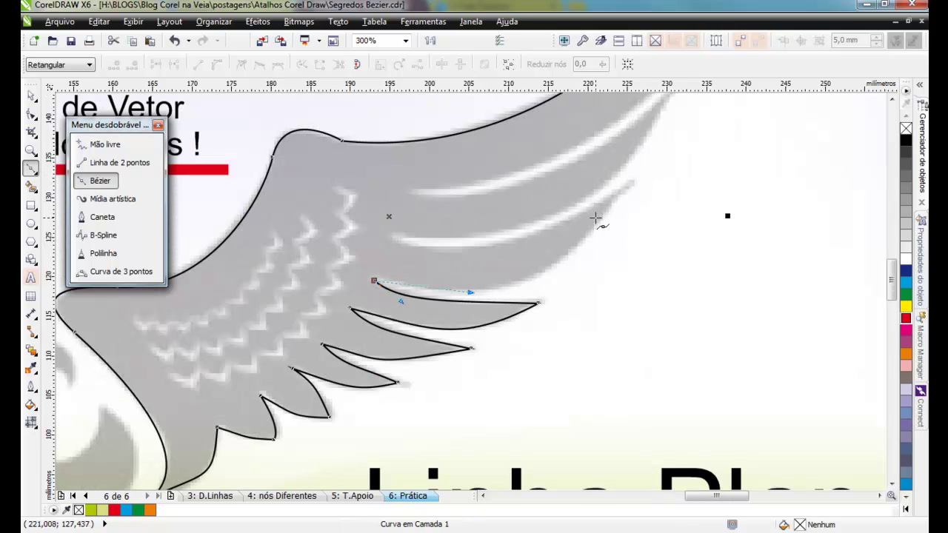
mouse_move(634, 184)
mouse_down()
mouse_move(732, 117)
mouse_move(700, 78)
mouse_move(689, 152)
mouse_move(699, 171)
mouse_move(752, 152)
mouse_move(733, 152)
mouse_move(486, 322)
mouse_move(517, 342)
mouse_move(511, 347)
mouse_up()
key(c)
mouse_move(396, 338)
mouse_down()
mouse_move(327, 306)
mouse_move(309, 314)
mouse_move(423, 256)
mouse_move(515, 334)
mouse_up()
key(c)
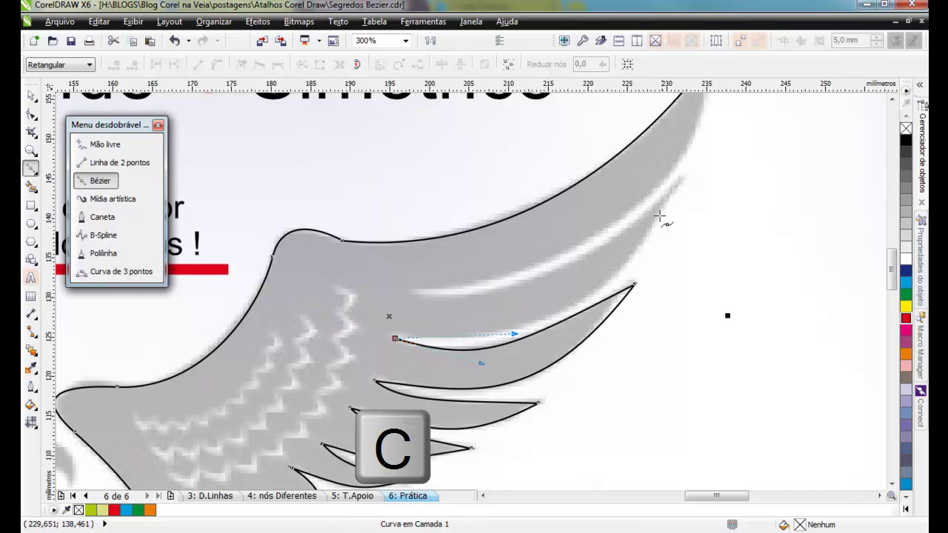
Trace both sides of the eighth feather, setting cusp nodes at its tip and at the notch above it
drag(681, 179, 563, 368)
key(c)
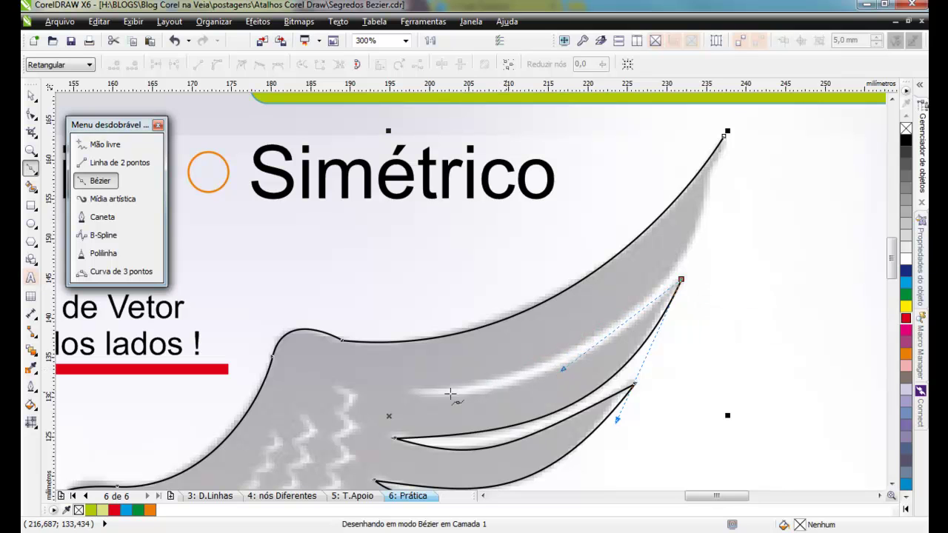
drag(417, 393, 575, 351)
key(c)
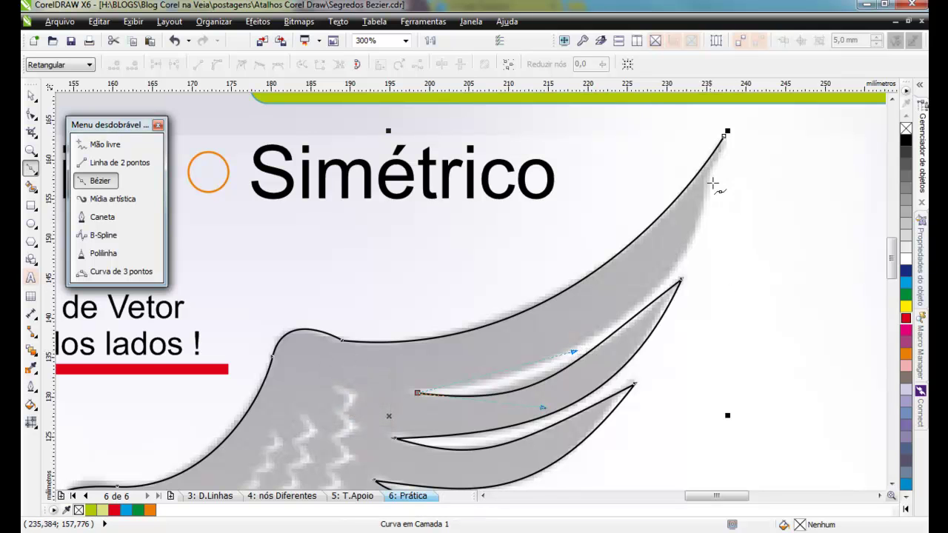
Trace the topmost feather's lower edge, drop the outgoing handle of the node below the tip, and close the outline at the wing tip
scroll(473, 293, down, 1)
scroll(470, 291, up, 1)
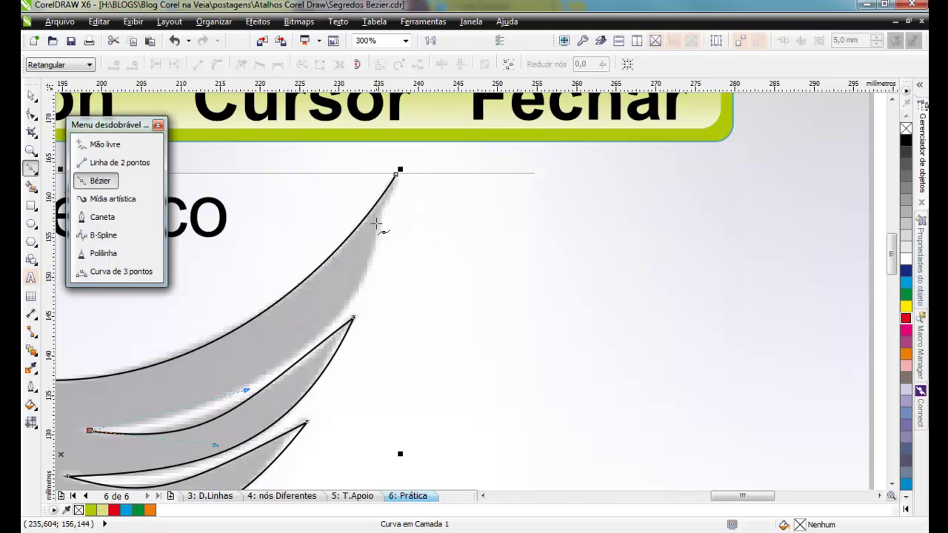
drag(376, 217, 412, 111)
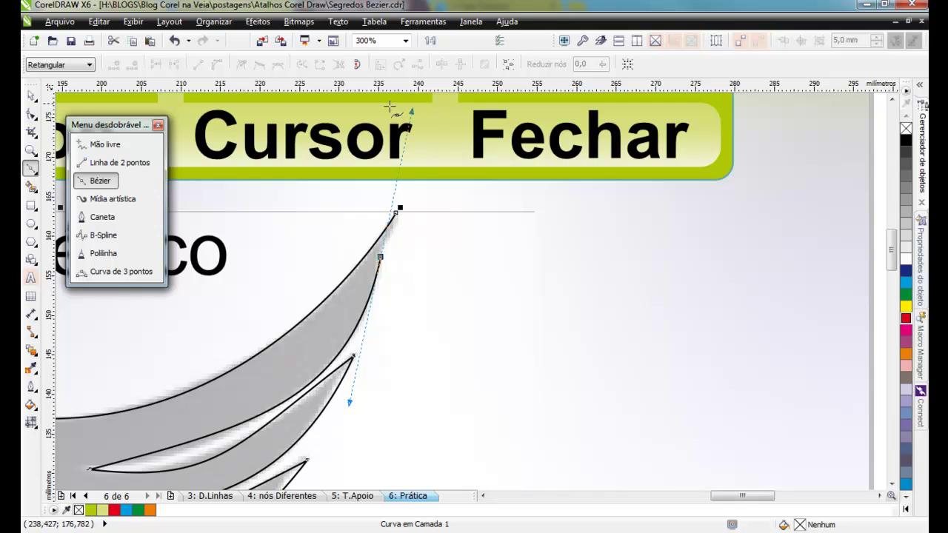
scroll(396, 245, up, 1)
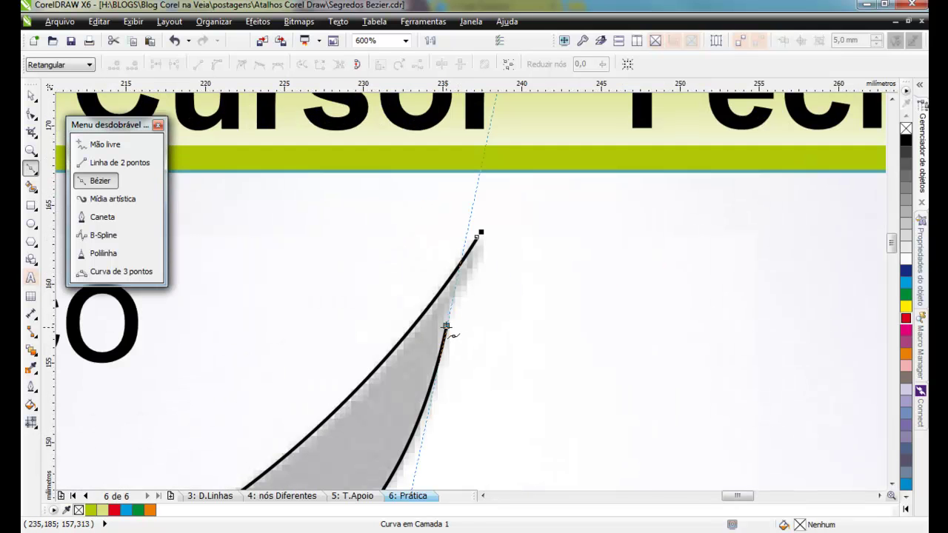
click(447, 326)
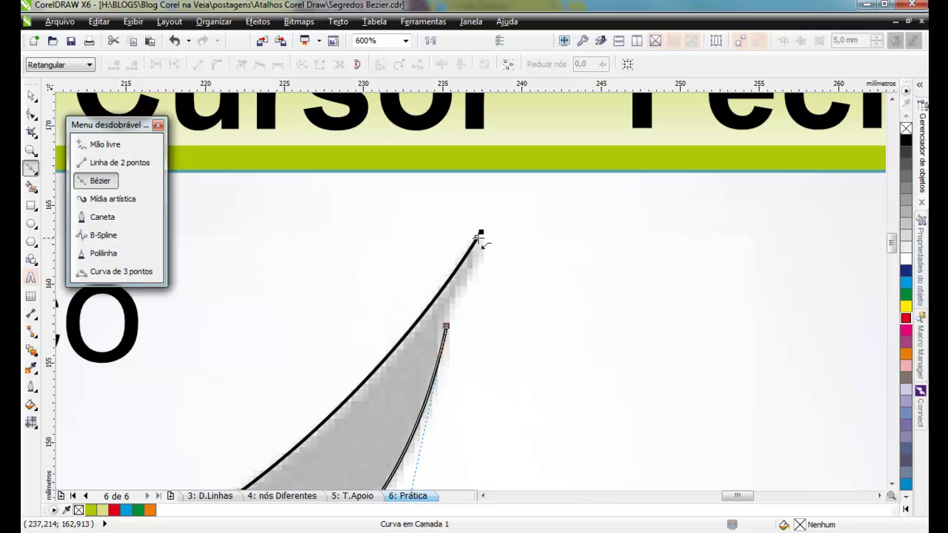
click(477, 237)
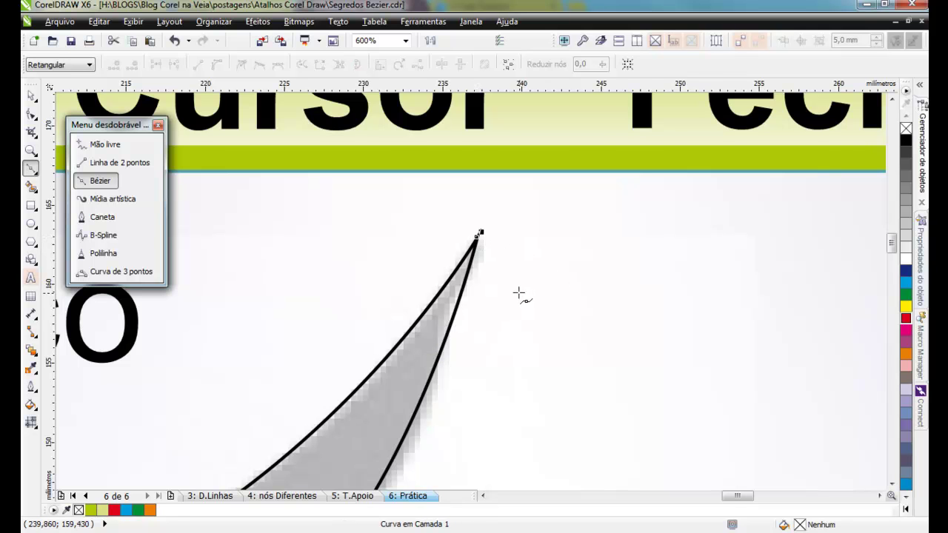
key(space)
scroll(840, 379, down, 1)
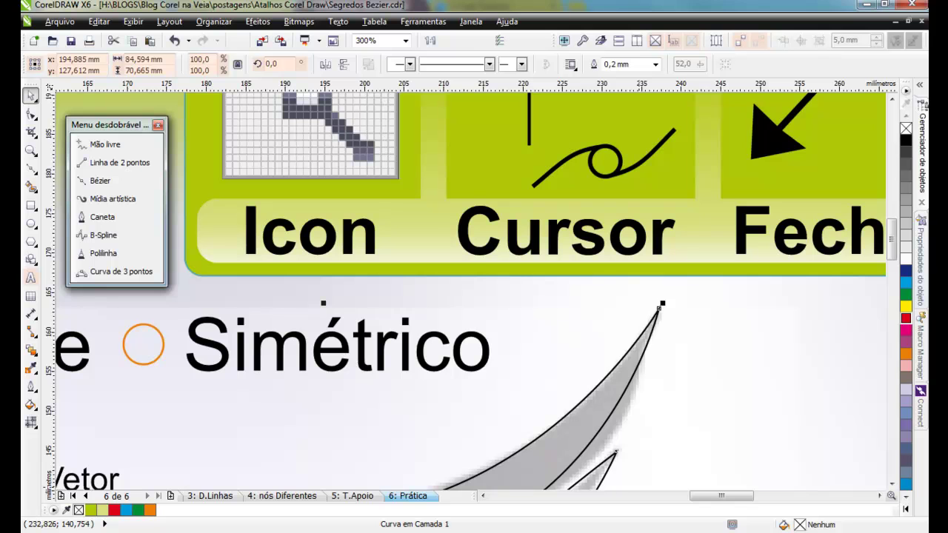
scroll(522, 478, down, 1)
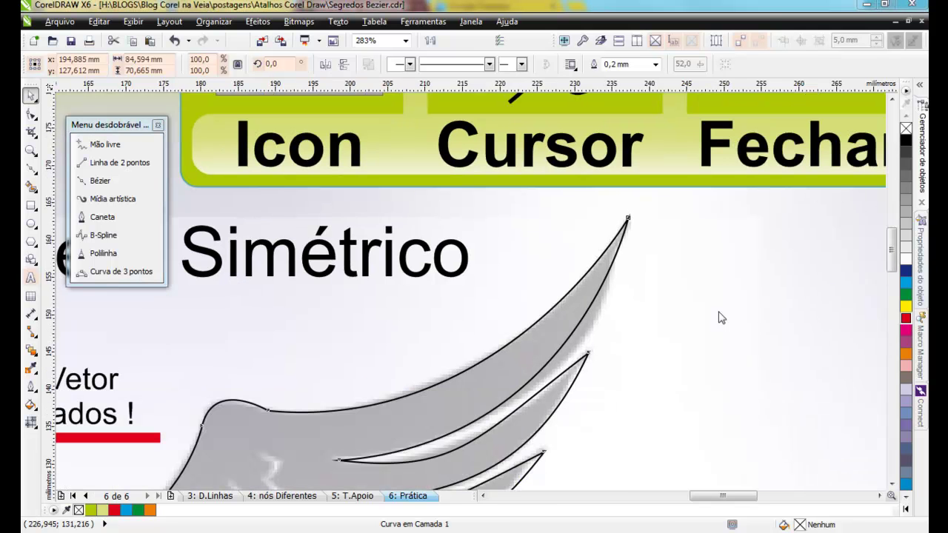
Try to bulge the topmost feather's lower edge outward with the Shape tool to match the grey image
key(F10)
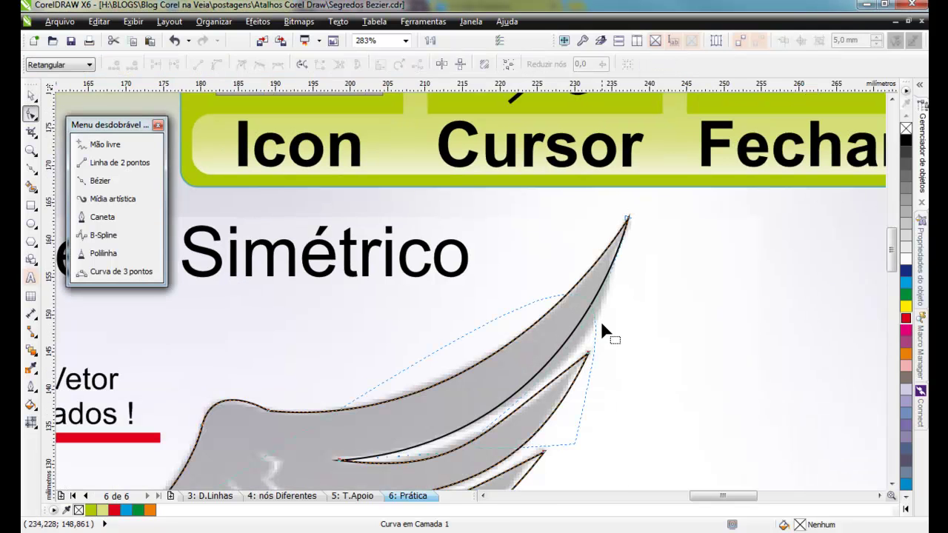
drag(635, 213, 617, 253)
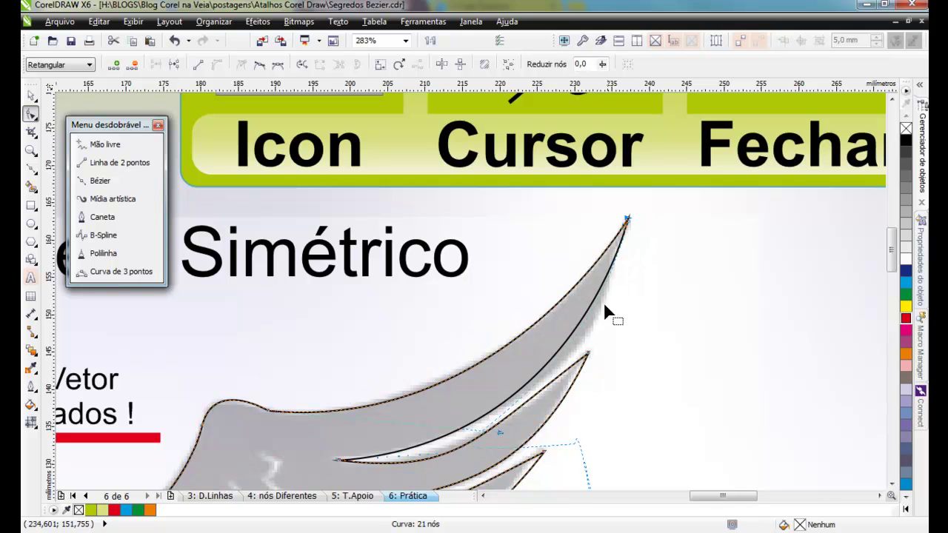
drag(596, 311, 629, 302)
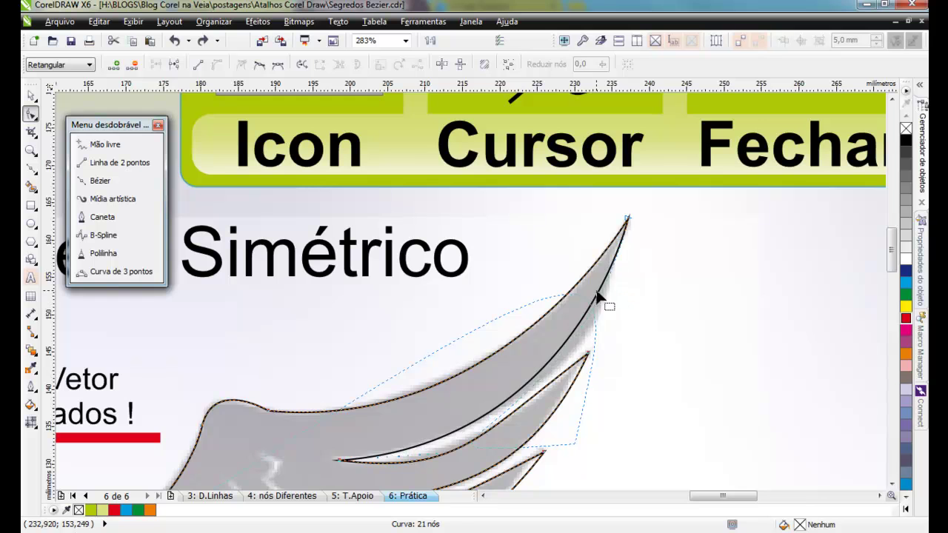
Inspect the finished wing outline against the grey image, both on the whole page and close up
key(shift+F4)
click(31, 96)
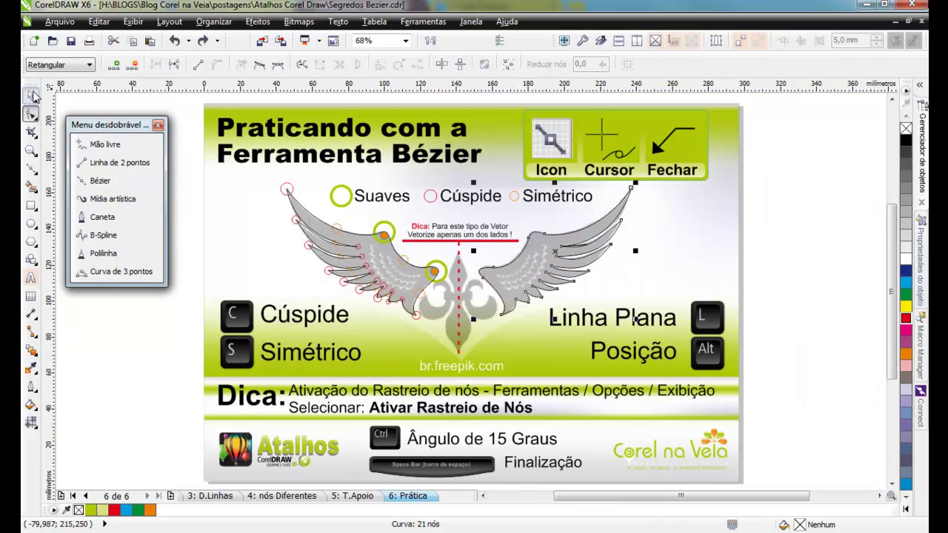
click(761, 257)
click(559, 268)
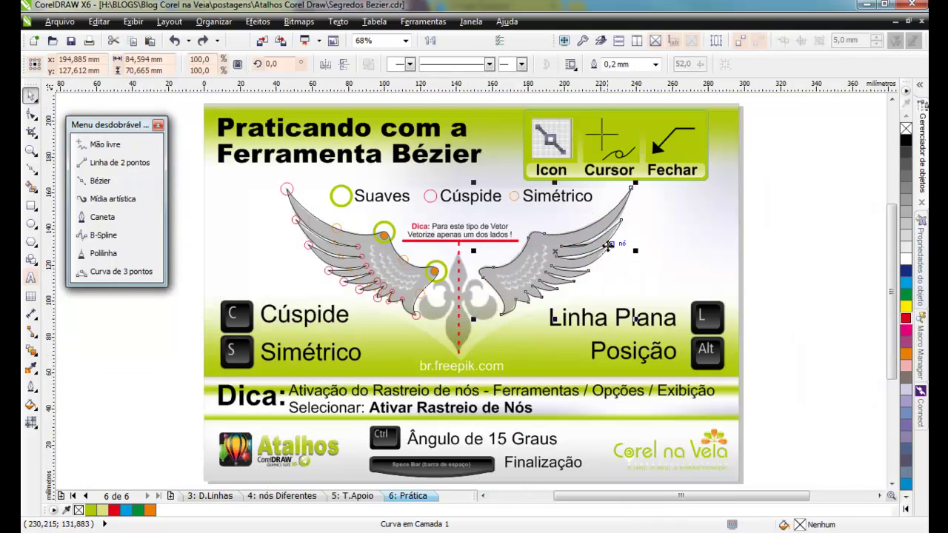
scroll(595, 255, up, 3)
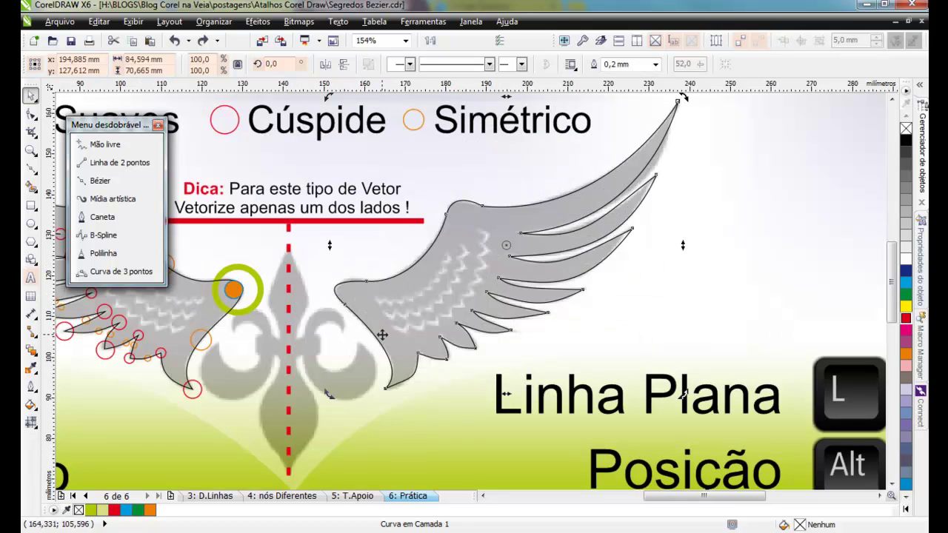
key(F10)
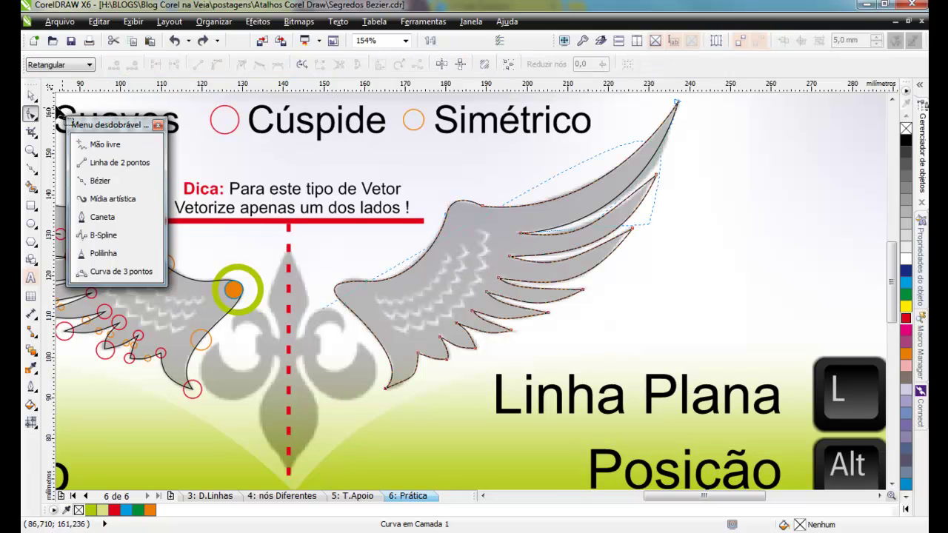
click(31, 96)
scroll(317, 184, down, 2)
click(767, 261)
click(550, 256)
Draw a free wavy practice curve of smooth nodes with the Bézier tool in the empty area beside the page
click(100, 181)
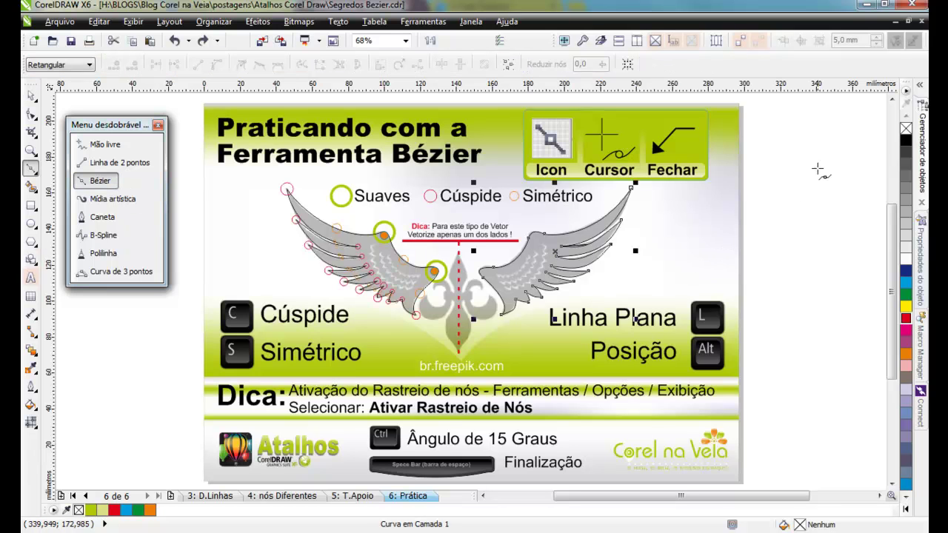
click(821, 151)
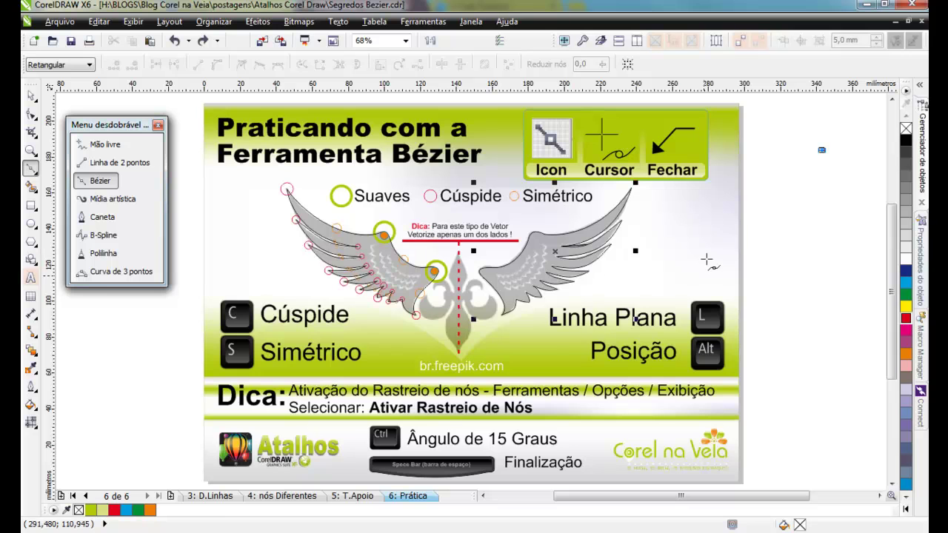
mouse_move(765, 235)
mouse_down()
mouse_move(729, 251)
mouse_move(751, 247)
mouse_up()
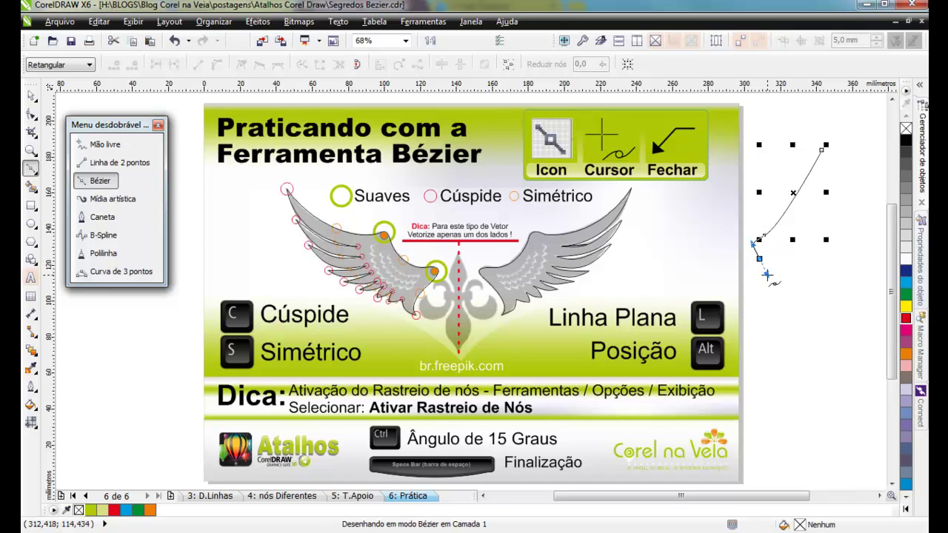
drag(767, 276, 768, 277)
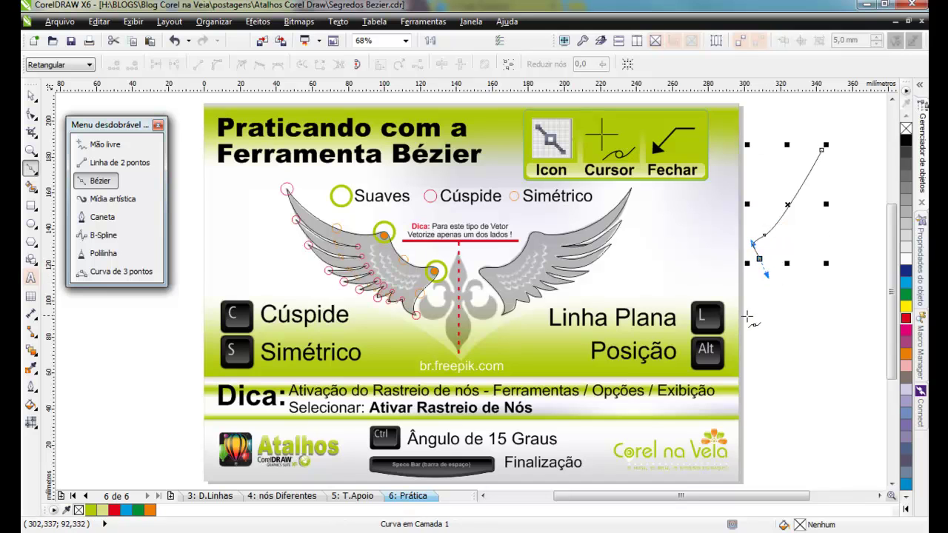
drag(738, 326, 728, 345)
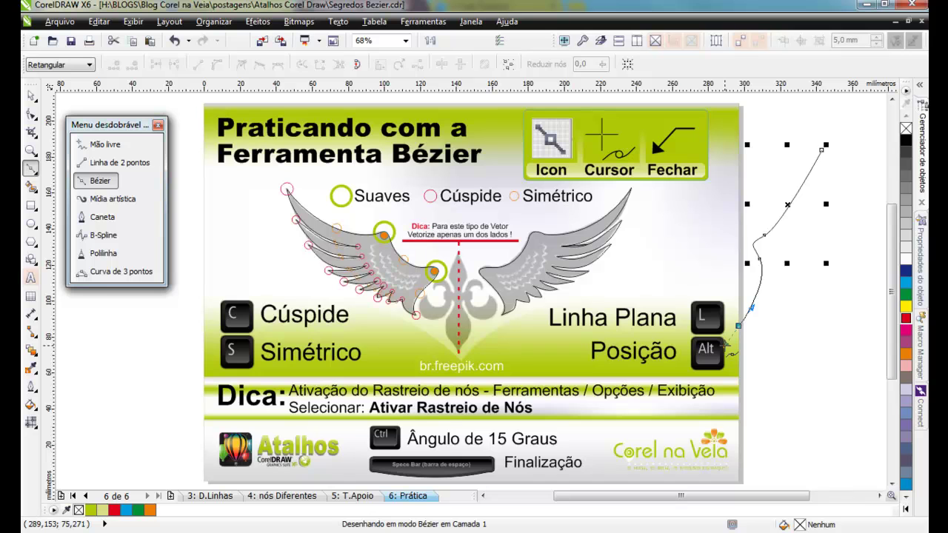
drag(757, 380, 795, 406)
Continue the practice curve with several short segments, turning nodes into cusps to redirect their handles at sharp corners
drag(793, 445, 827, 394)
key(c)
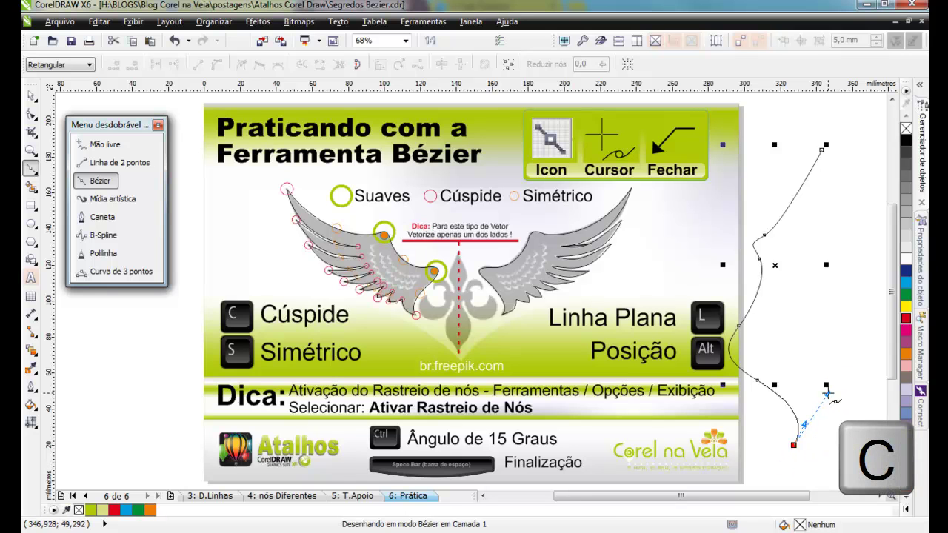
drag(827, 398, 820, 398)
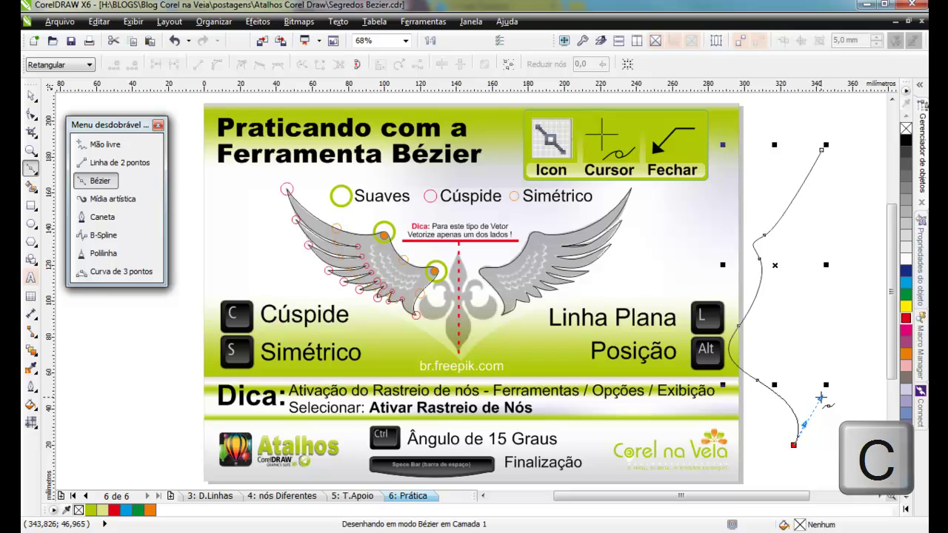
click(800, 392)
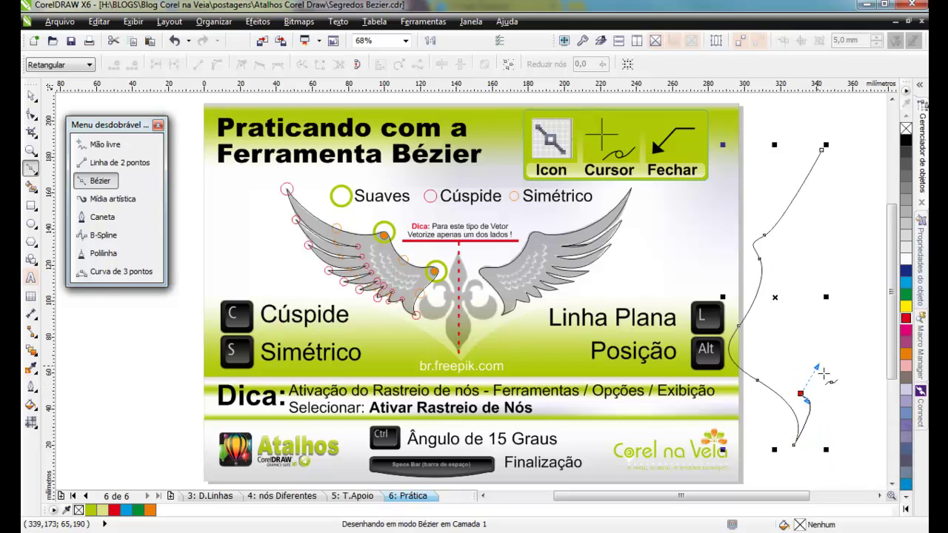
key(c)
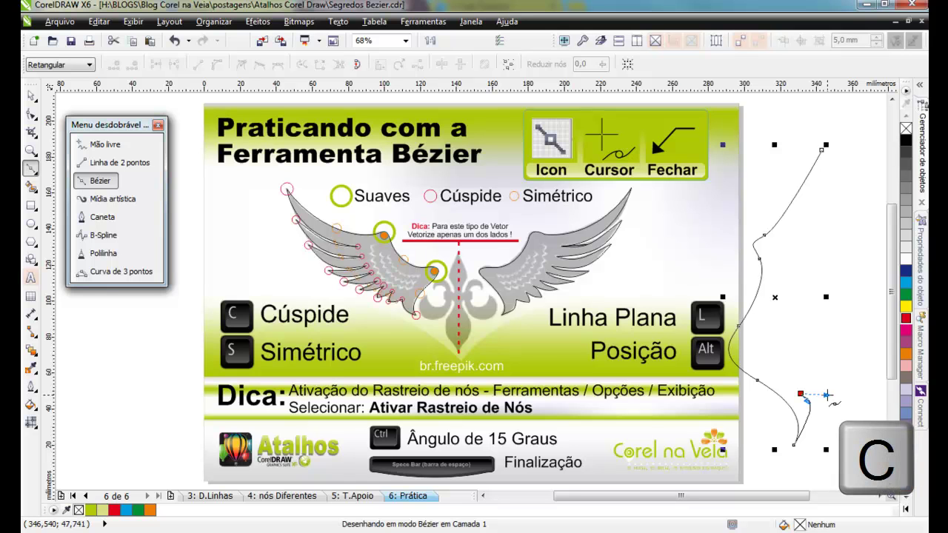
drag(827, 395, 824, 371)
key(c)
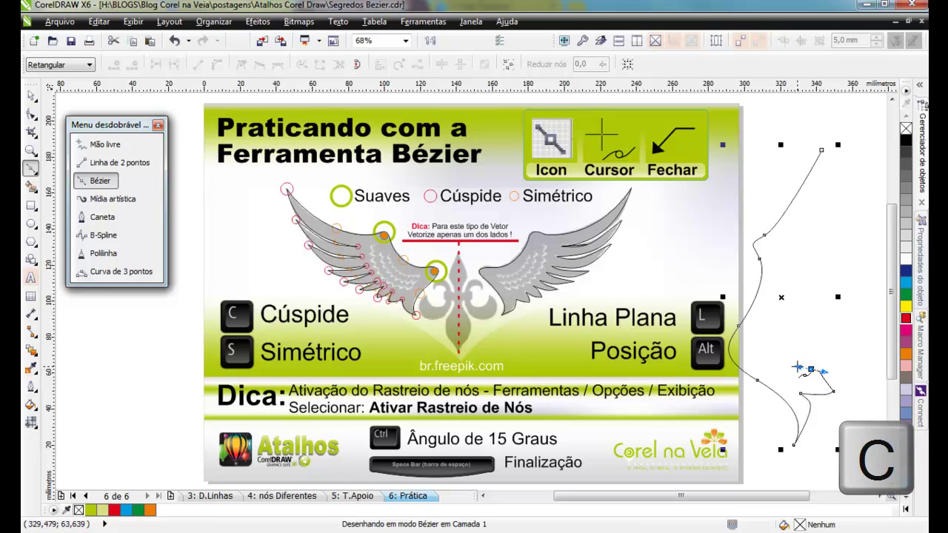
Delete the practice curve beside the page
click(35, 99)
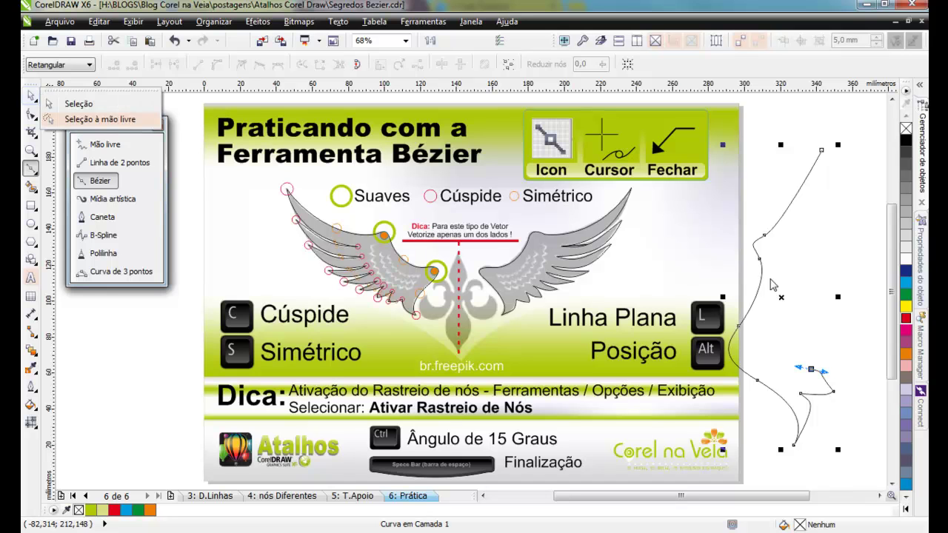
click(761, 276)
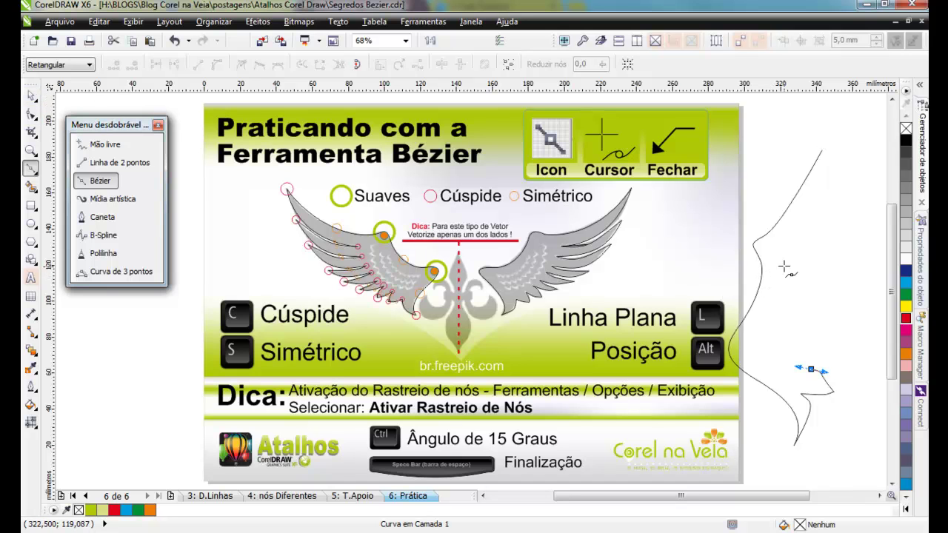
key(Delete)
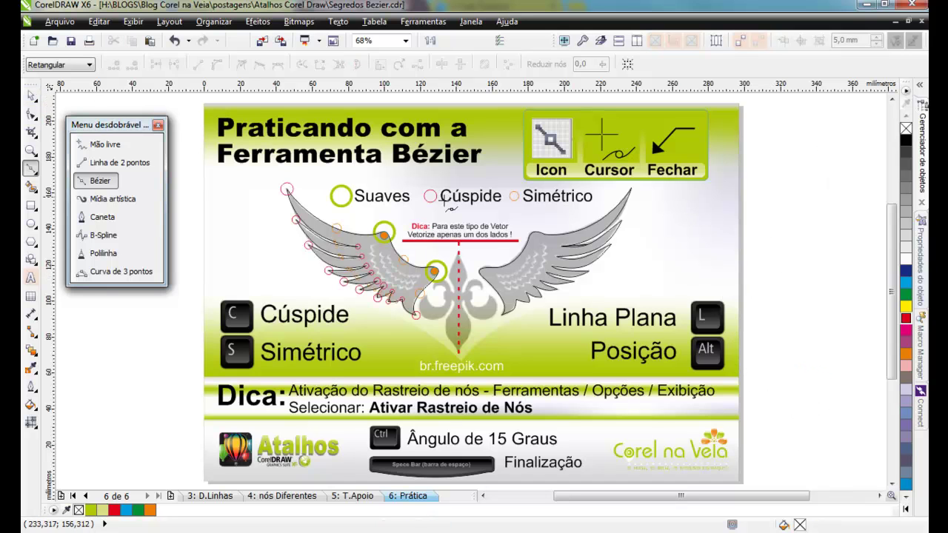
Delete the traced outline covering the grey wing on the page's right half
click(37, 99)
scroll(634, 239, up, 4)
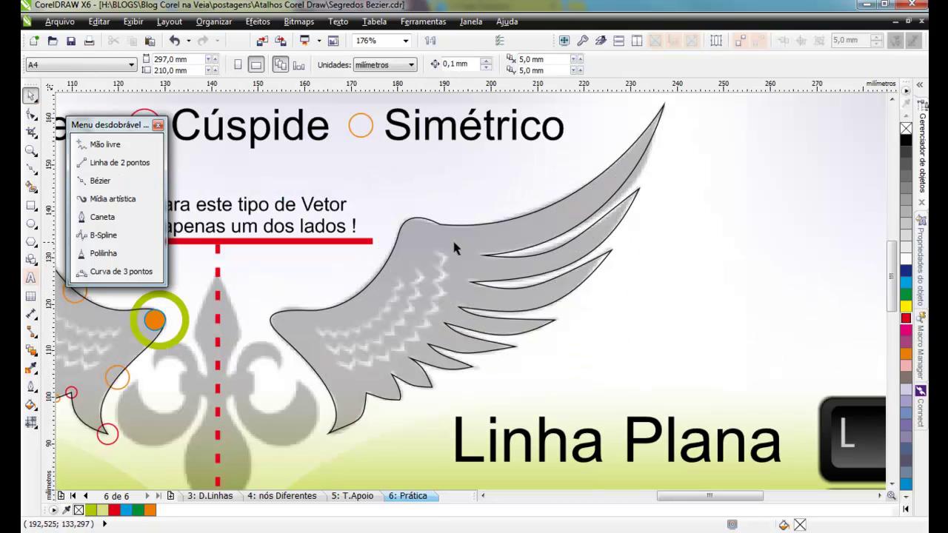
click(456, 244)
key(Delete)
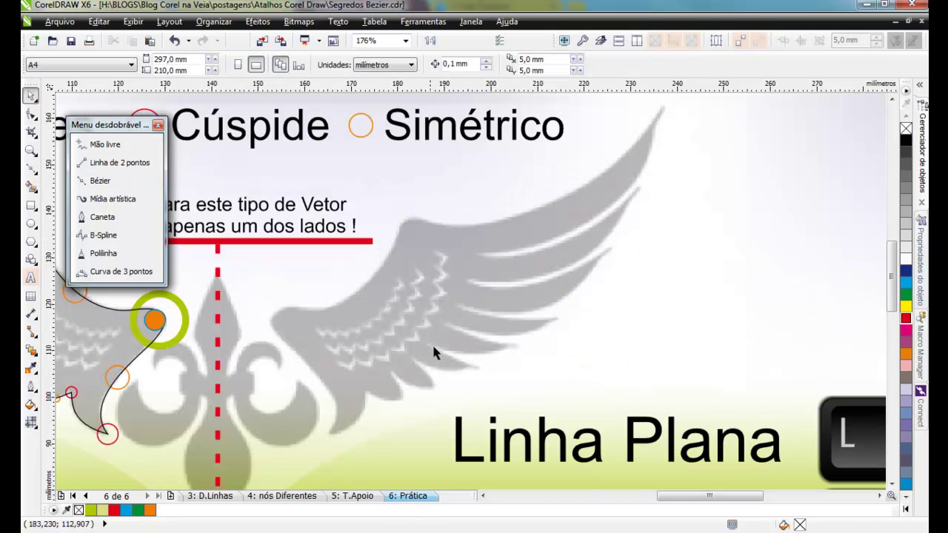
Trace the right wing's inner edge with the Bézier tool from its lower tip around the shoulder, removing the middle node's outgoing handle
click(100, 182)
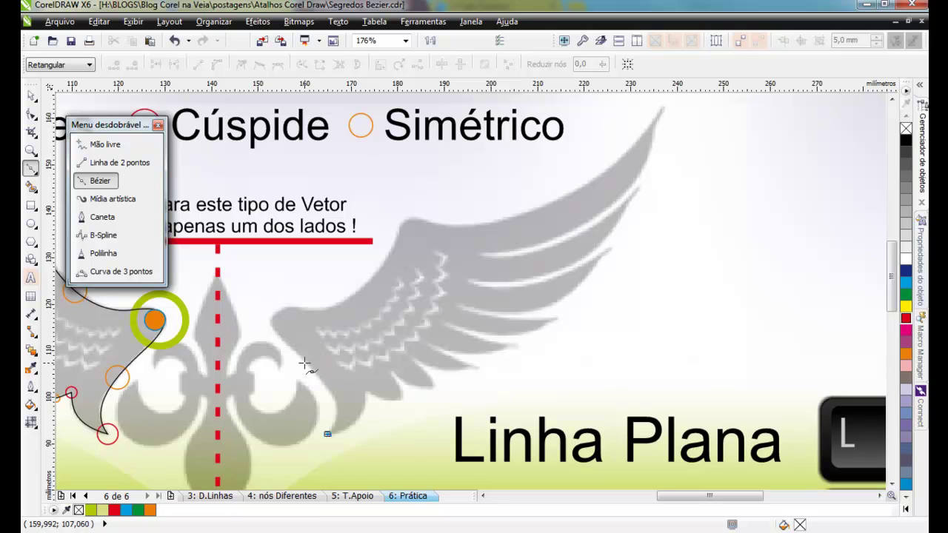
drag(283, 342, 200, 274)
key(space)
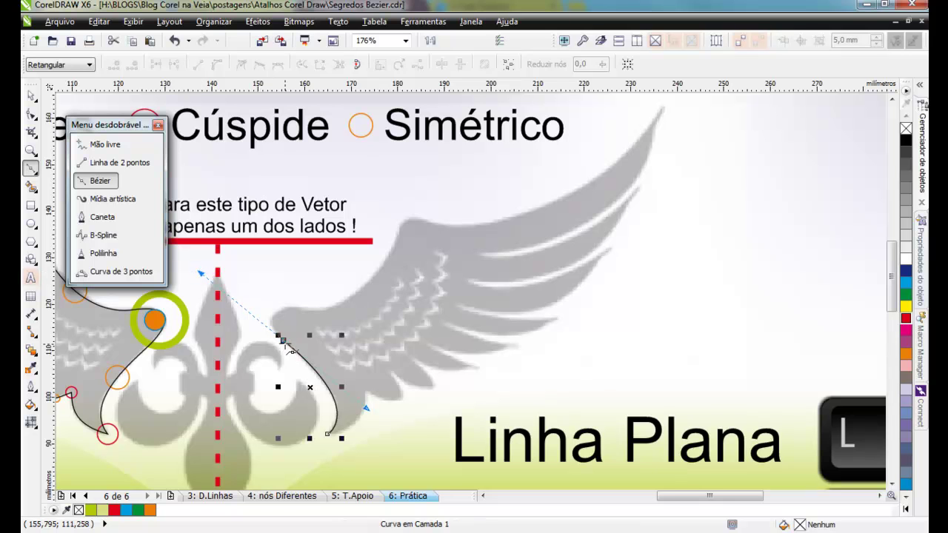
double_click(283, 341)
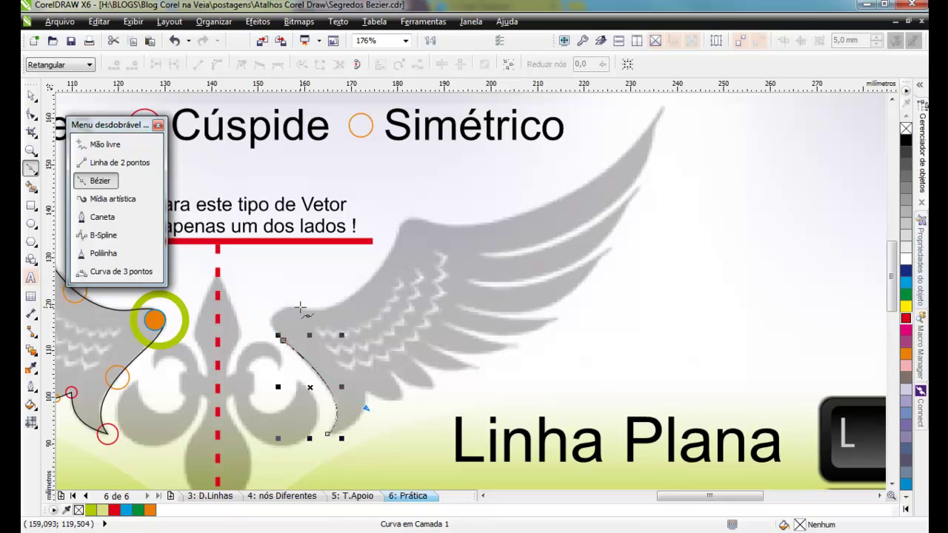
drag(299, 308, 317, 312)
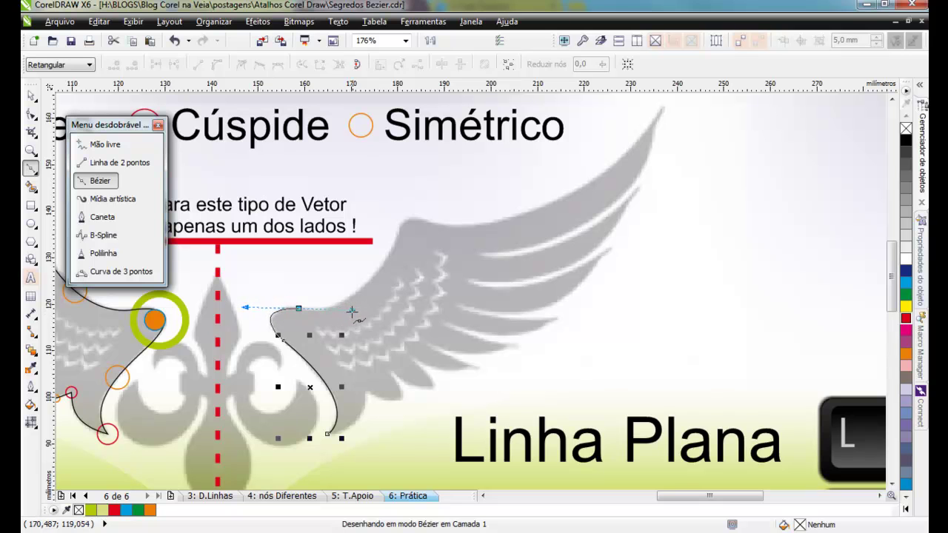
drag(351, 312, 350, 311)
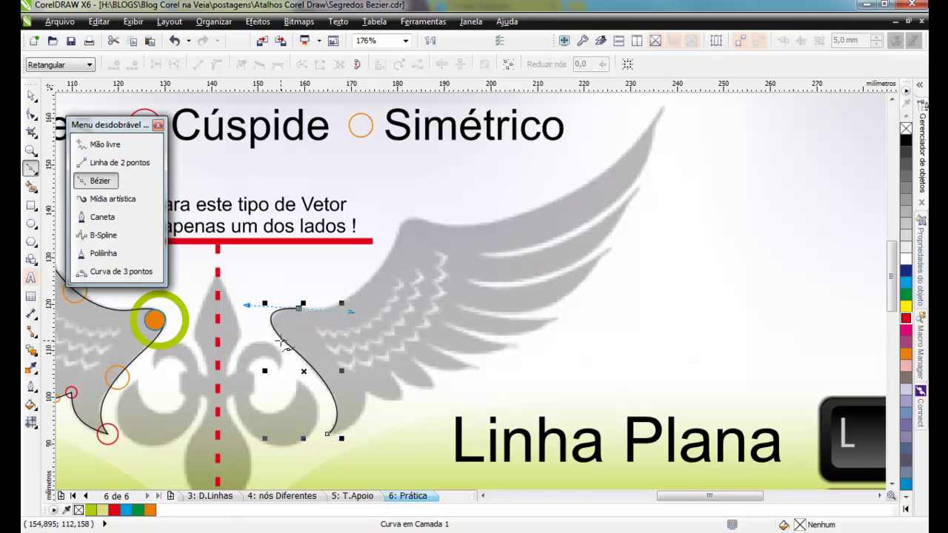
Examine the node joining the two traced segments of the right wing by selecting it with the Shape tool
scroll(282, 342, up, 5)
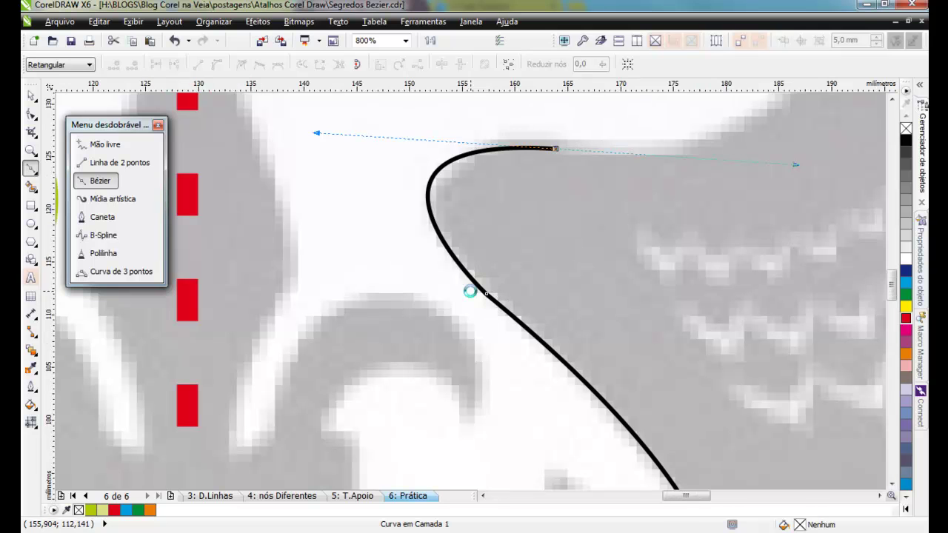
scroll(470, 290, down, 2)
key(space)
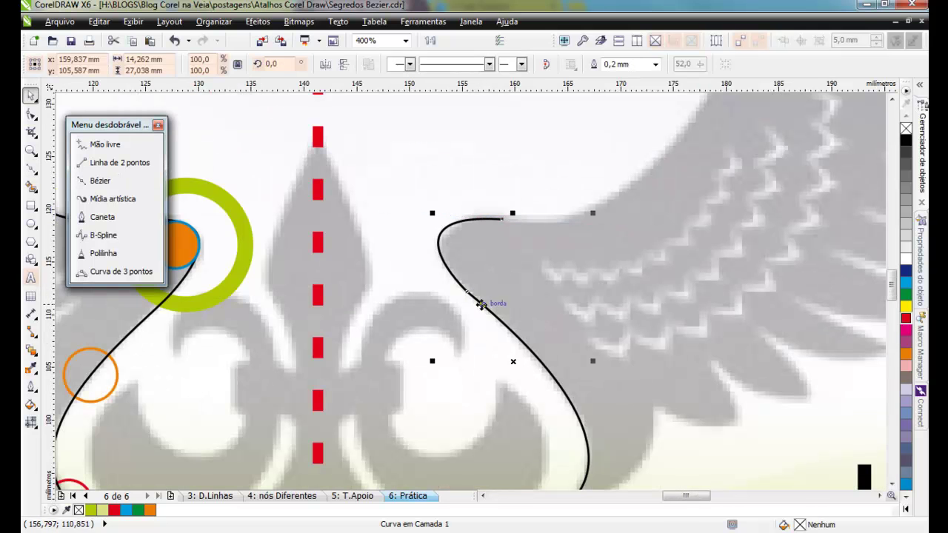
key(F10)
click(463, 292)
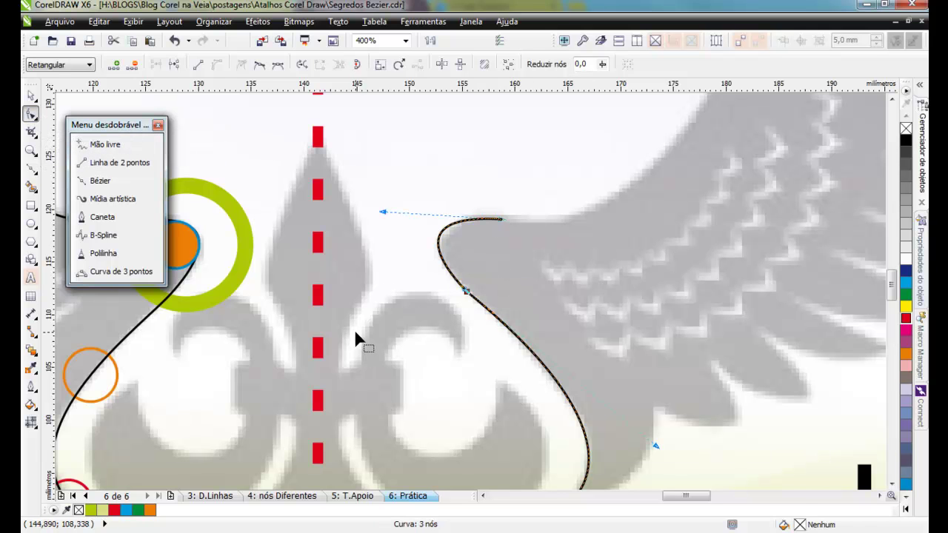
key(shift+F4)
drag(596, 349, 596, 350)
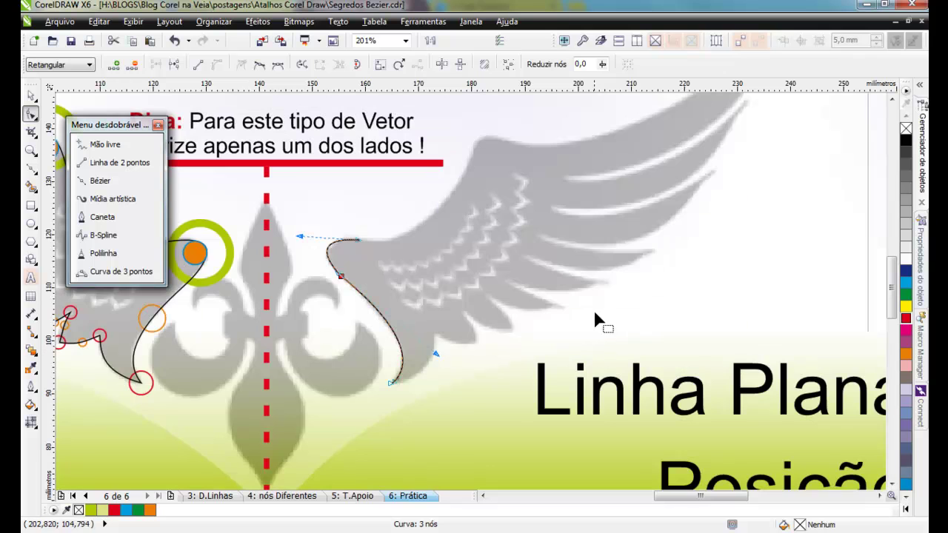
Draw a closed four-node shape about 45 × 55 mm with the Bézier tool in the empty area beside the page
click(100, 181)
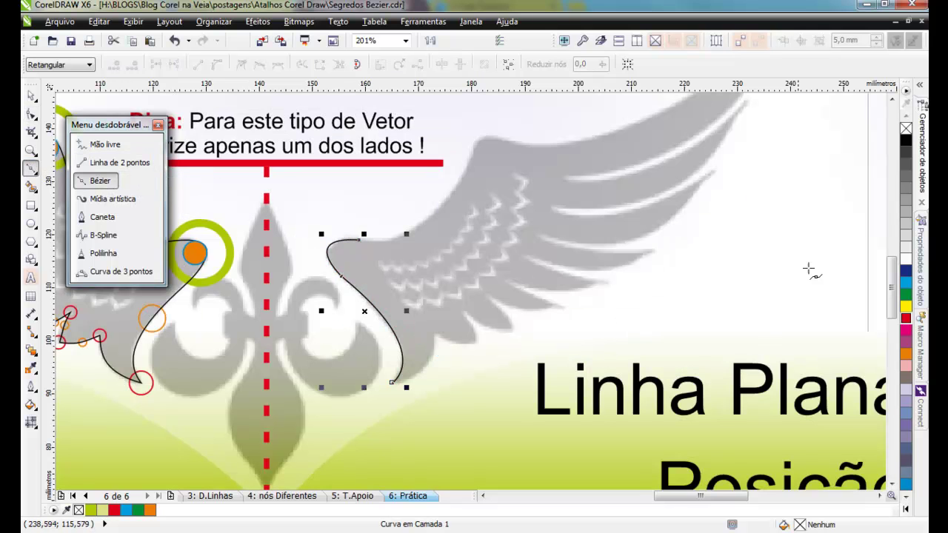
scroll(805, 263, down, 1)
mouse_move(734, 191)
mouse_down()
mouse_move(662, 275)
mouse_move(789, 277)
mouse_up()
drag(769, 323, 713, 352)
drag(683, 281, 716, 204)
click(734, 191)
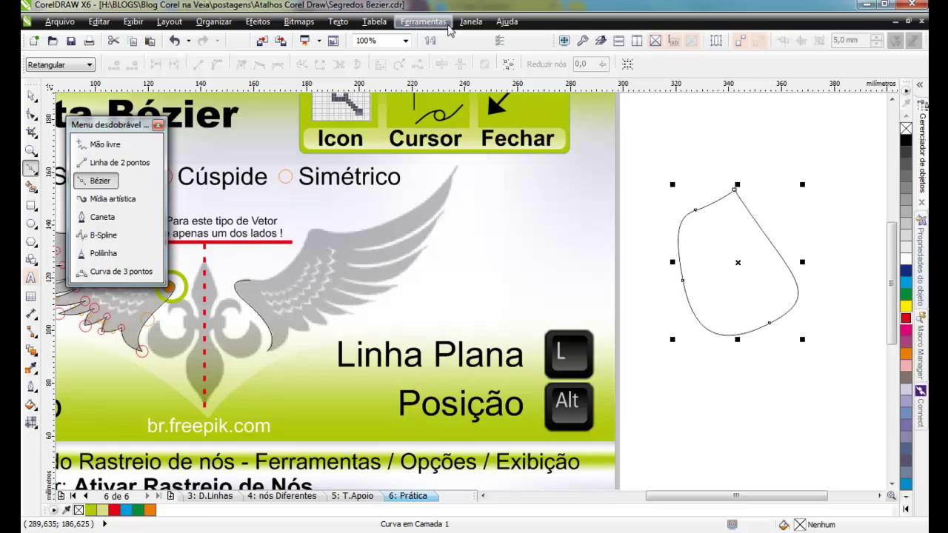
click(423, 22)
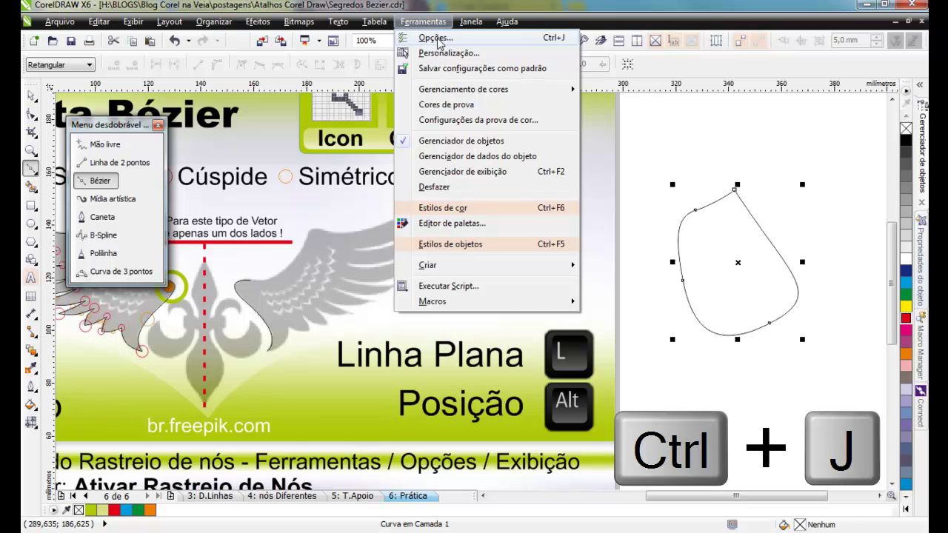
click(675, 131)
key(F4)
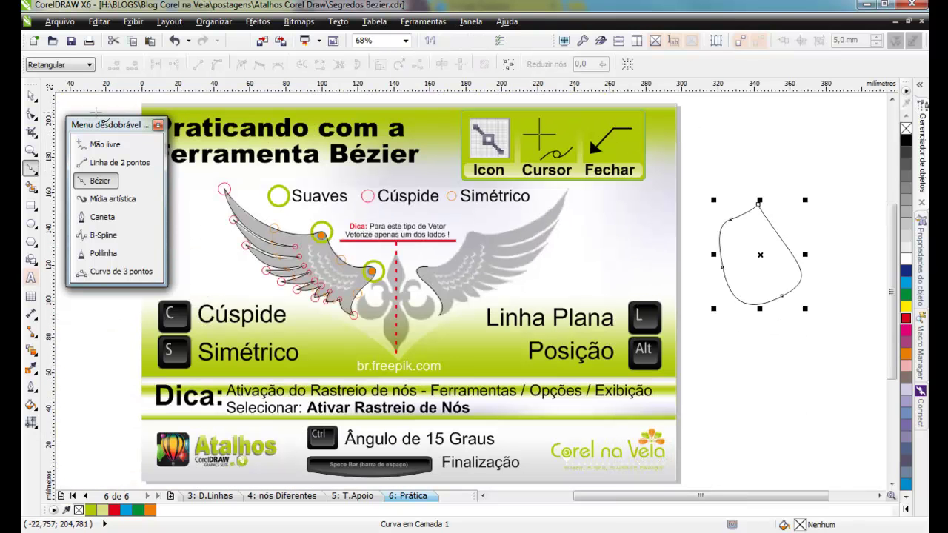
click(32, 97)
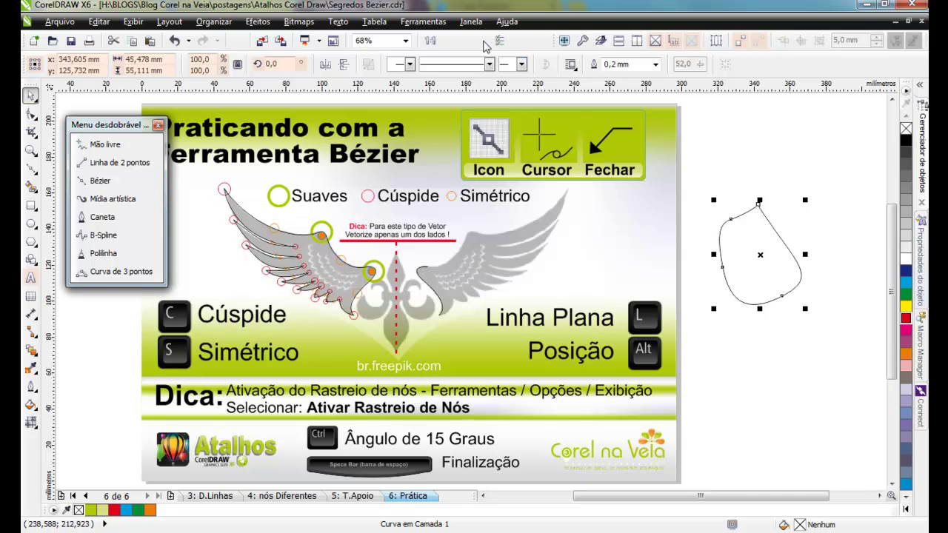
click(428, 22)
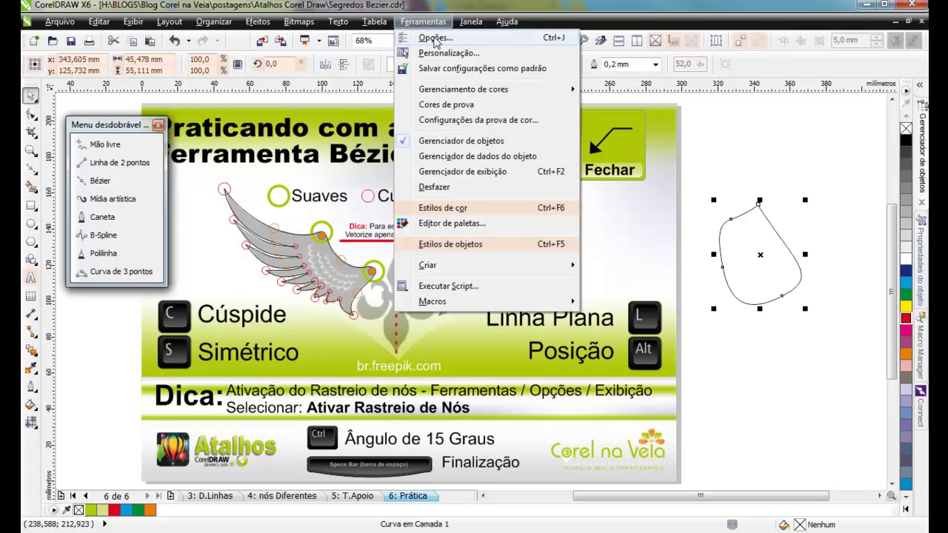
key(Escape)
Enable node tracking (Ativar rastreio de nó) in the display options and try it on the closed shape's lower-right node
key(ctrl+j)
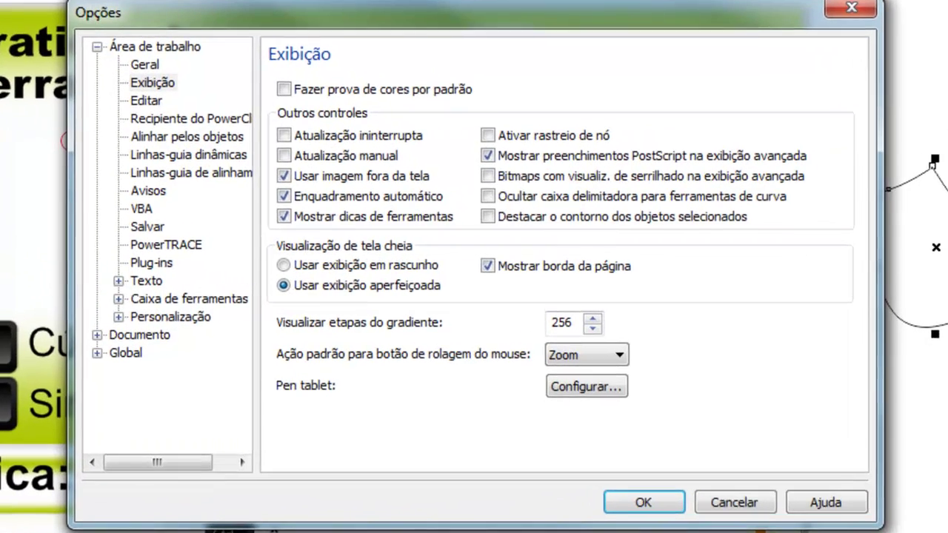
click(146, 81)
click(141, 45)
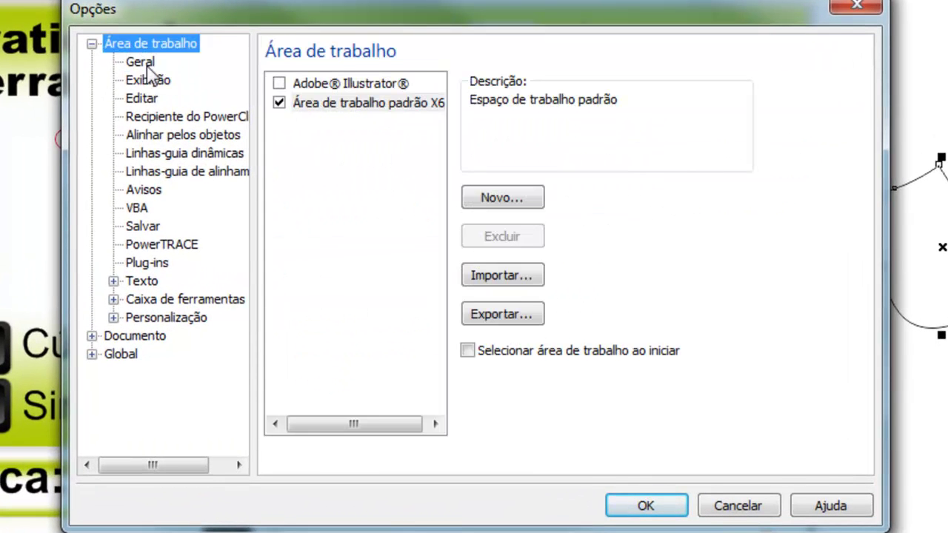
click(144, 77)
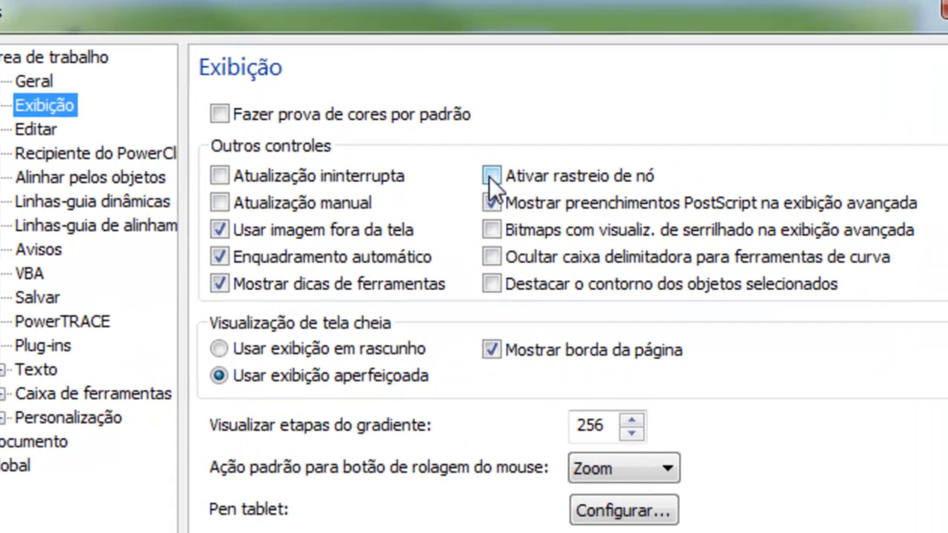
click(491, 176)
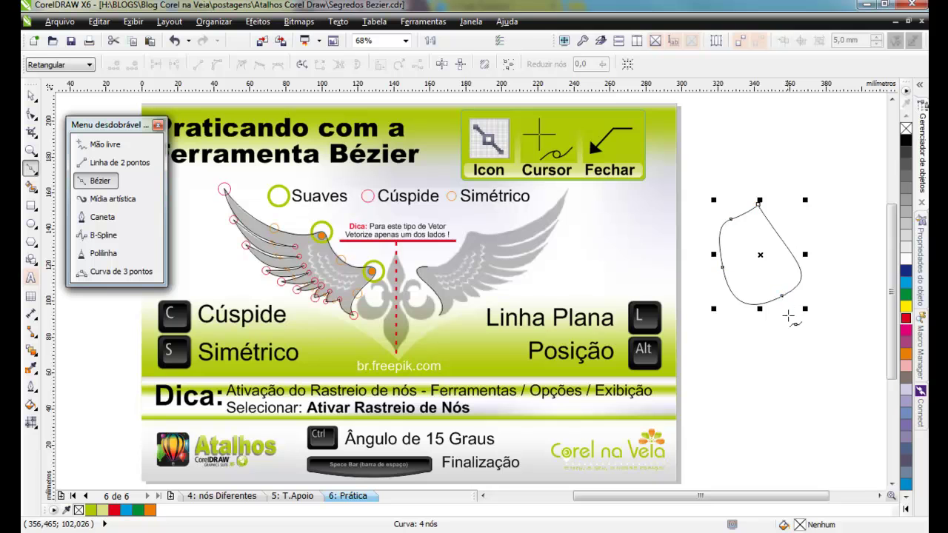
drag(785, 314, 771, 284)
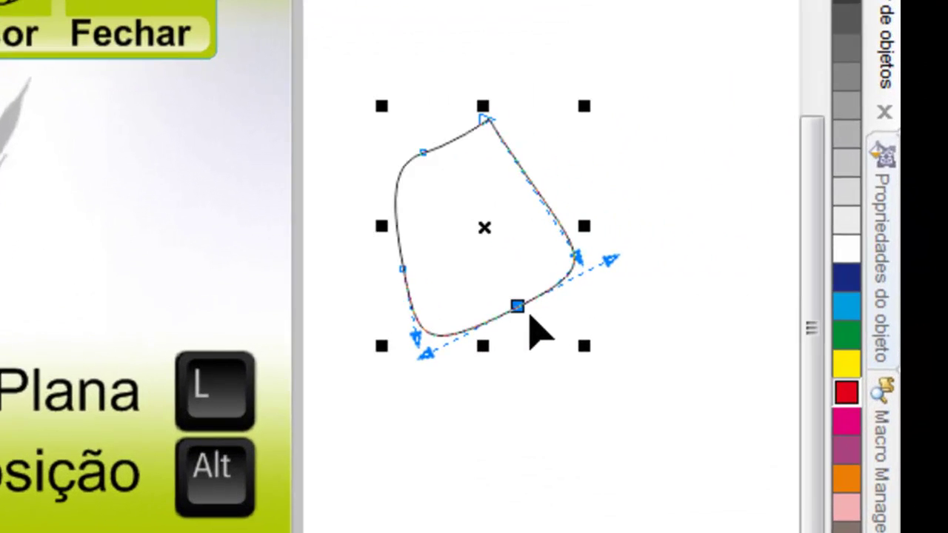
key(space)
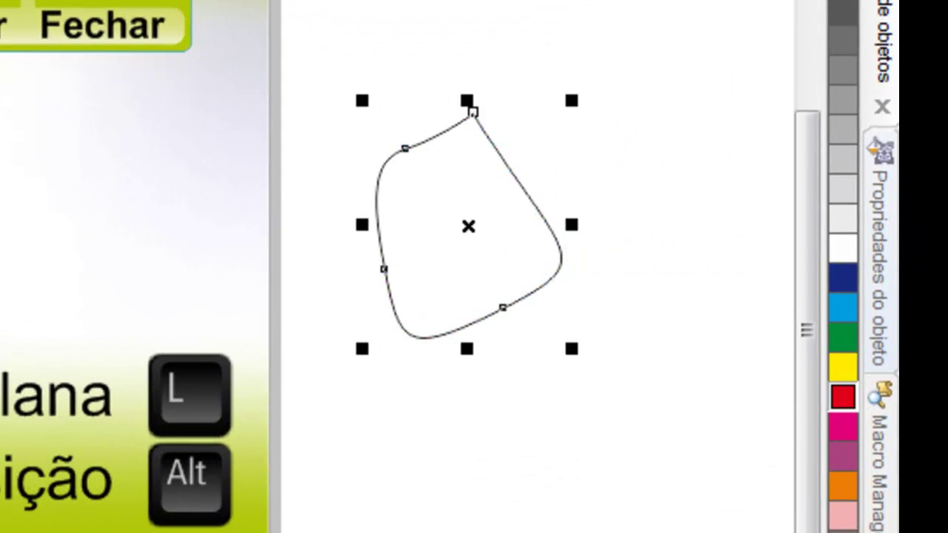
Draw a second closed four-node shape with the Bézier tool just below the first one beside the page
drag(336, 403, 345, 532)
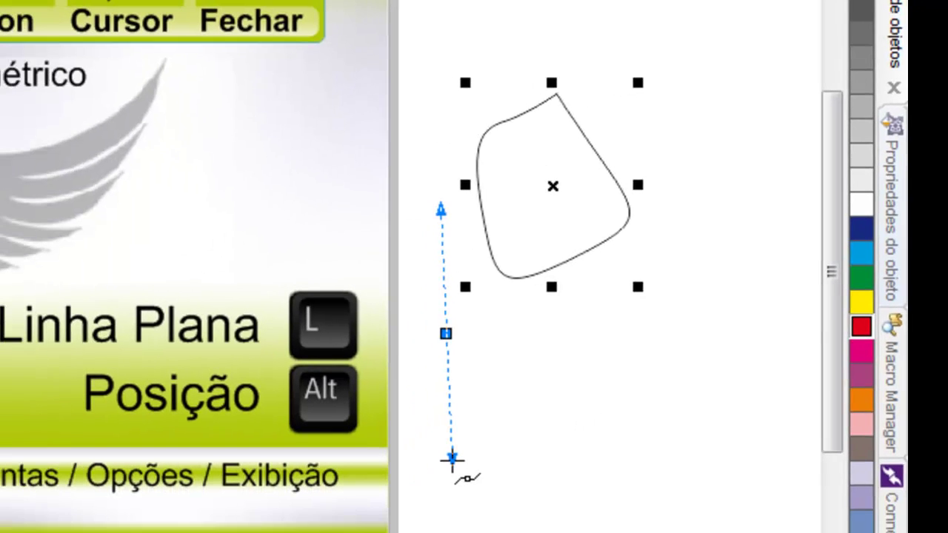
drag(451, 460, 548, 491)
drag(603, 445, 657, 364)
drag(597, 315, 648, 315)
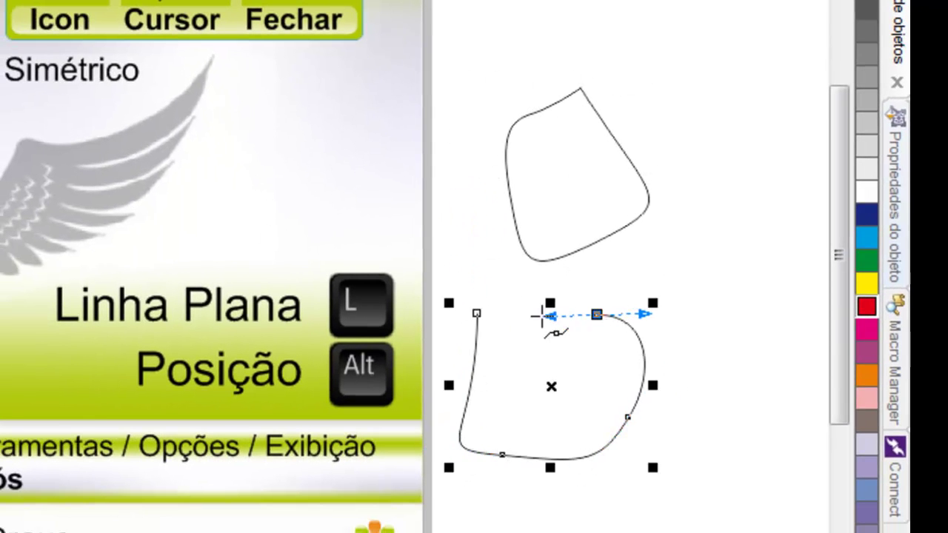
click(476, 312)
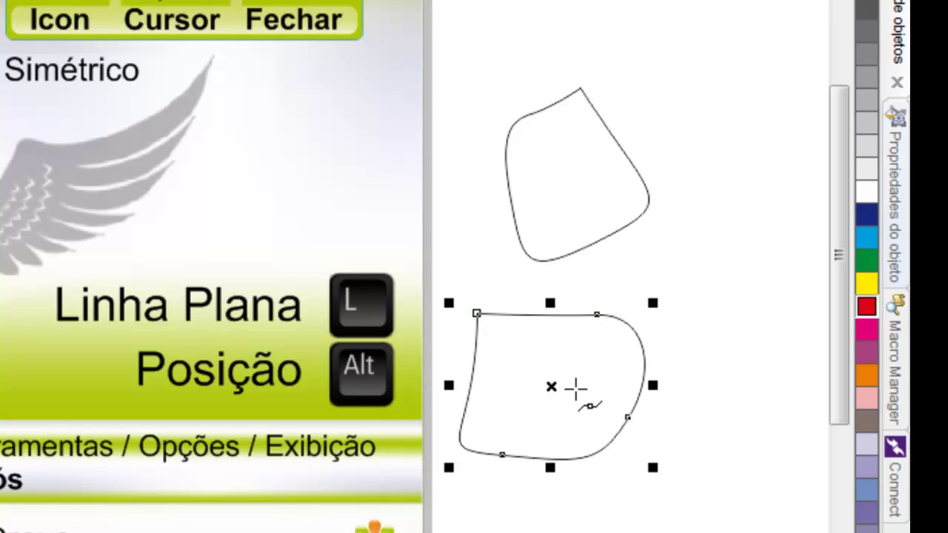
Examine node tracking by repeatedly picking the second shape's lower-left node and returning to the Bézier drawing cursor
key(F10)
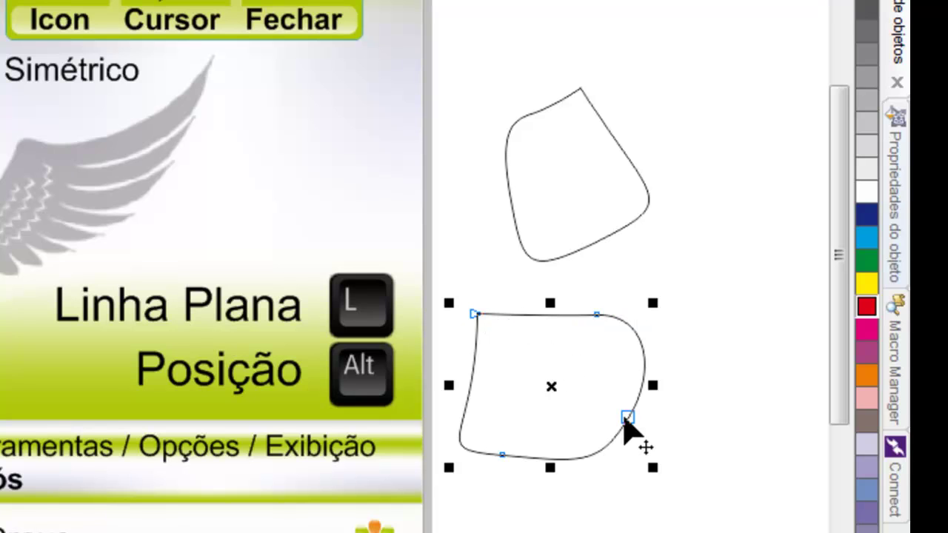
key(ctrl)
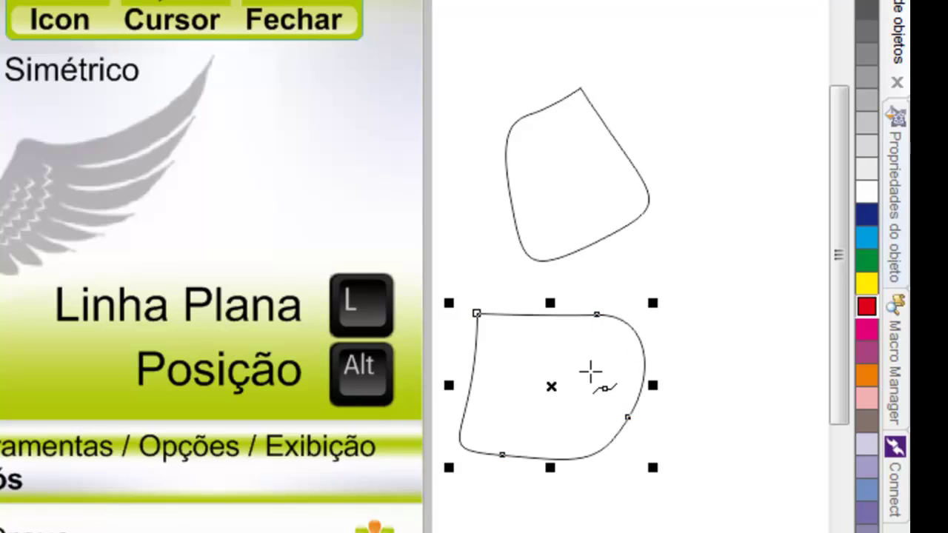
key(F10)
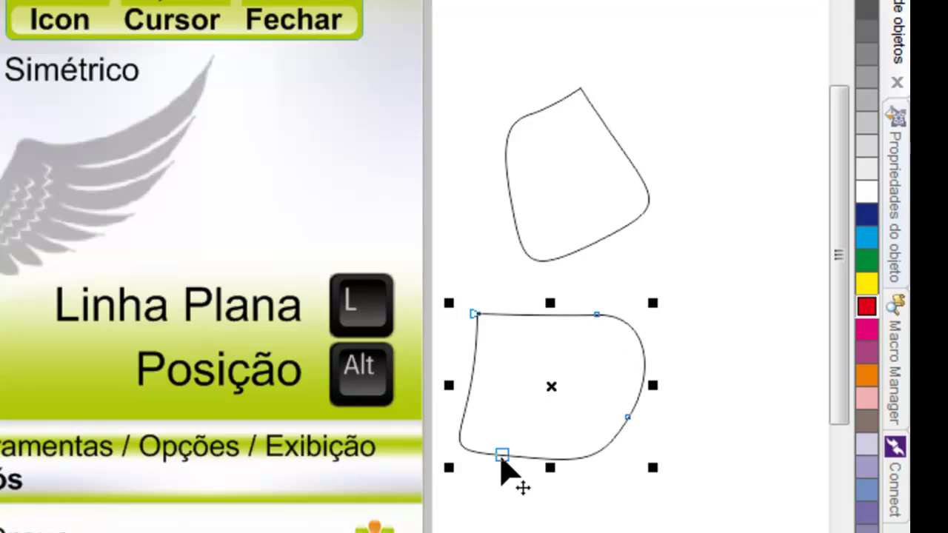
click(502, 455)
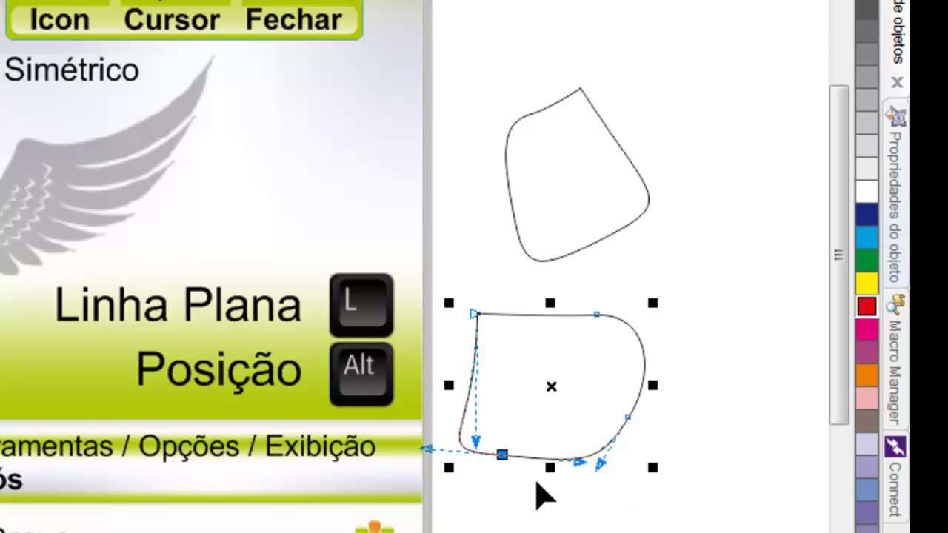
key(F5)
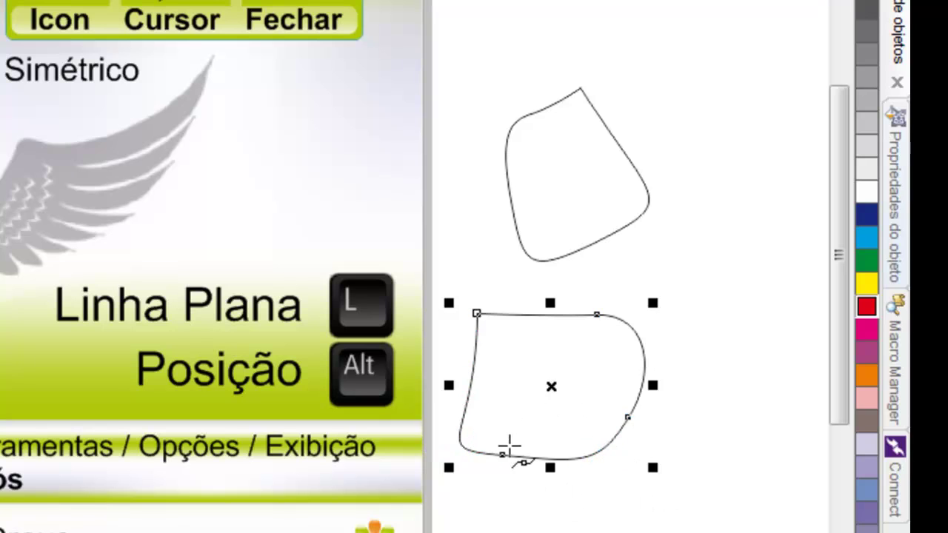
key(F10)
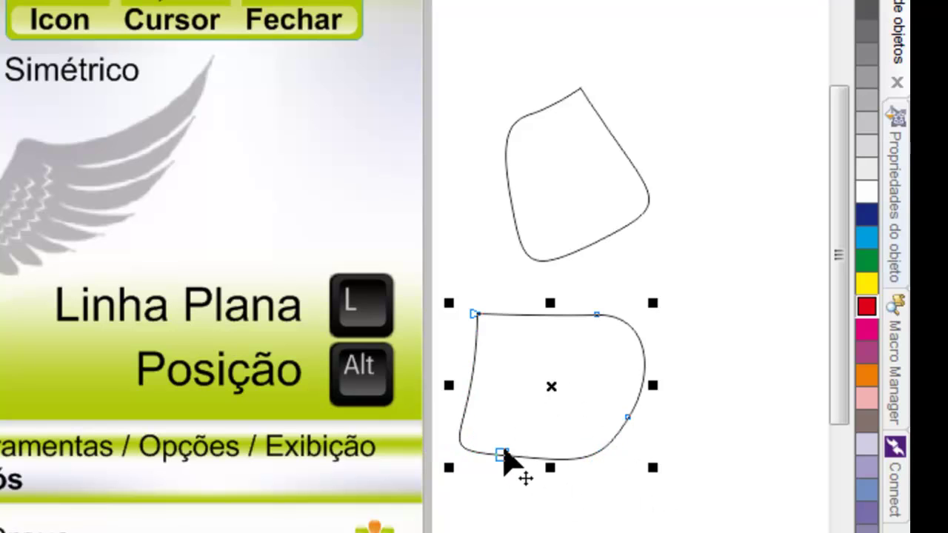
click(503, 454)
key(F5)
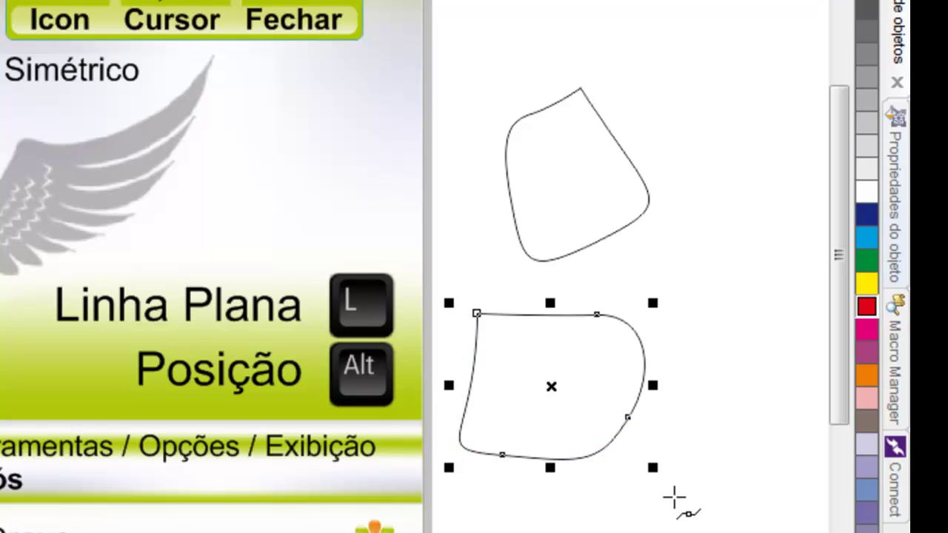
key(F10)
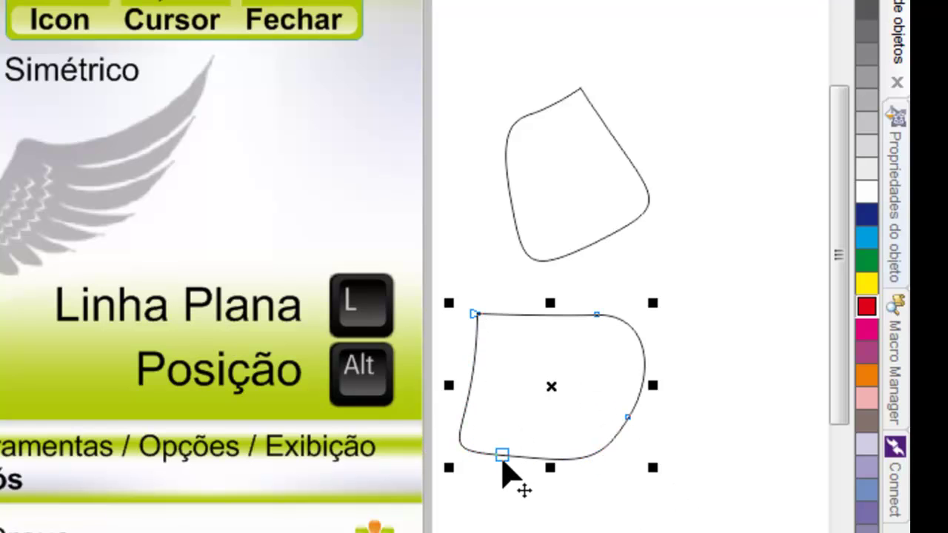
click(503, 455)
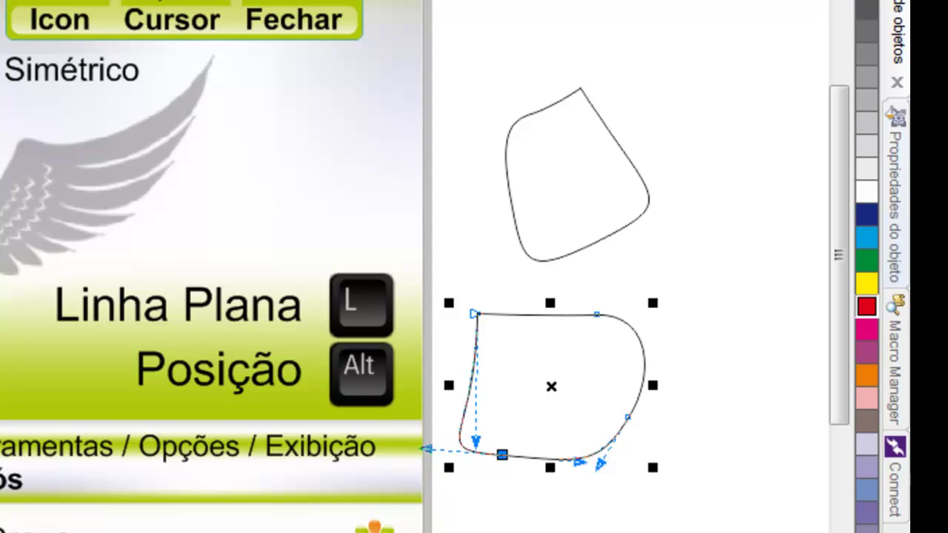
key(space)
Select all nodes of the second shape with the Shape tool and set the node selection mode to freehand
drag(692, 532, 456, 290)
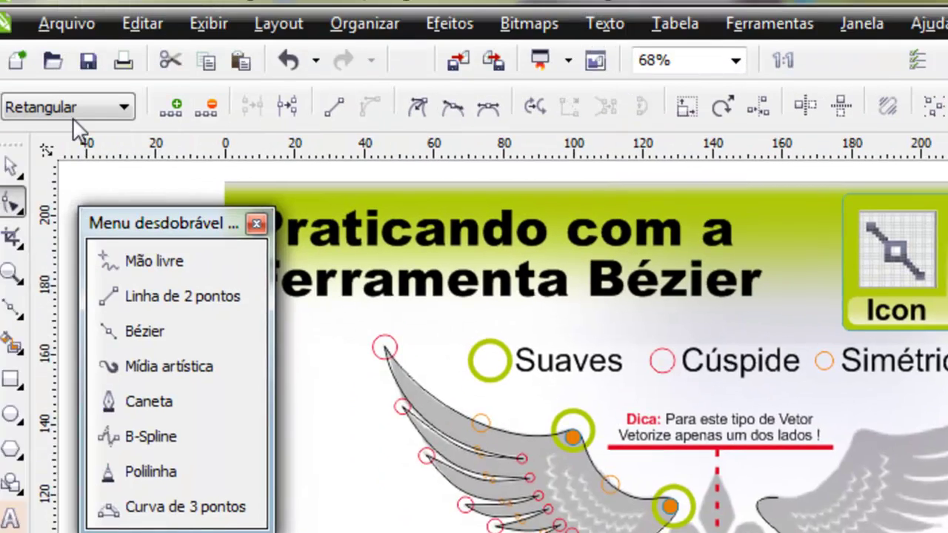
click(75, 111)
click(30, 145)
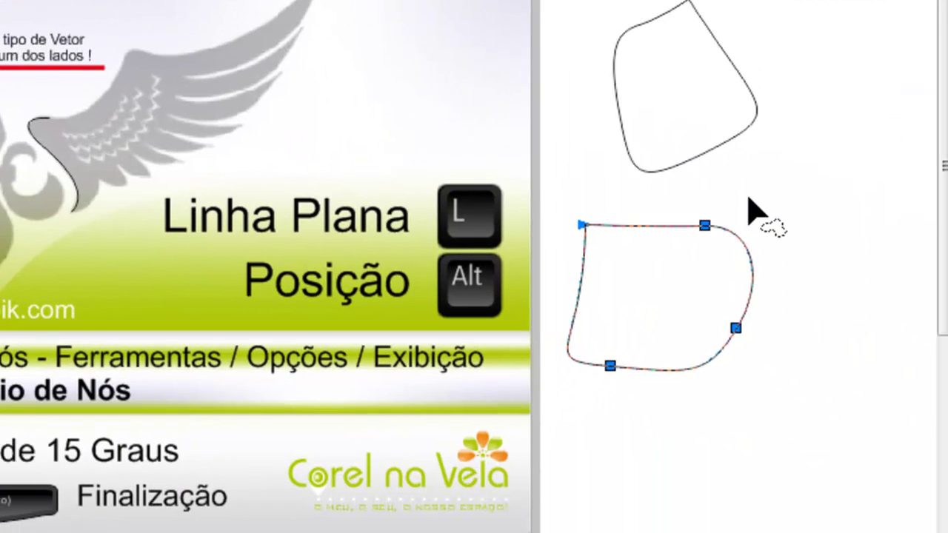
Try lassoing the second shape's nodes with the freehand selection mode
mouse_move(749, 200)
mouse_down()
mouse_move(663, 212)
mouse_move(732, 261)
mouse_move(776, 257)
mouse_move(793, 244)
mouse_move(836, 268)
mouse_move(820, 342)
mouse_move(745, 373)
mouse_move(576, 350)
mouse_move(644, 428)
mouse_up()
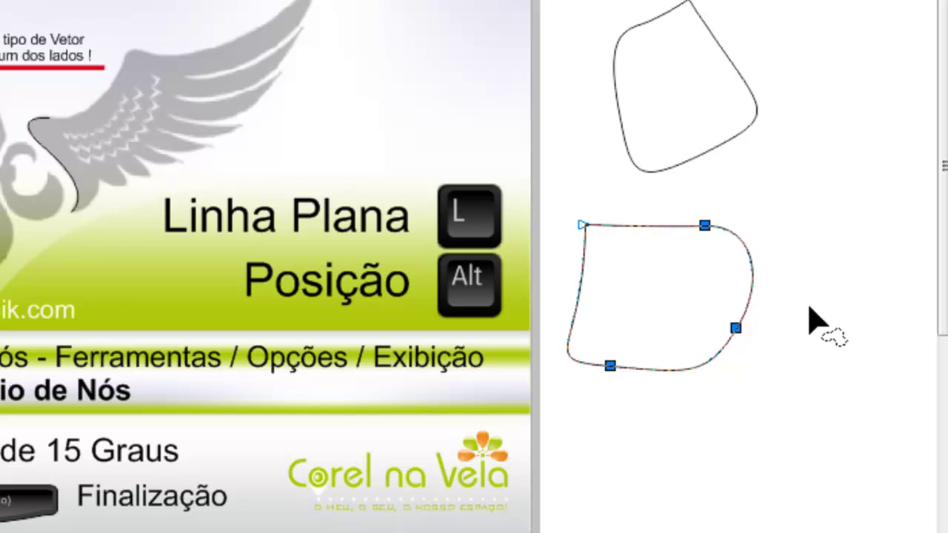
mouse_move(729, 194)
mouse_down()
mouse_move(675, 257)
mouse_move(813, 310)
mouse_move(675, 435)
mouse_move(602, 381)
mouse_move(609, 356)
mouse_move(697, 368)
mouse_move(724, 392)
mouse_move(777, 370)
mouse_move(783, 329)
mouse_up()
mouse_move(791, 216)
mouse_down()
mouse_move(764, 199)
mouse_move(729, 277)
mouse_move(806, 297)
mouse_move(813, 356)
mouse_move(688, 395)
mouse_move(612, 349)
mouse_move(580, 373)
mouse_move(645, 413)
mouse_move(812, 425)
mouse_move(889, 354)
mouse_move(859, 284)
mouse_move(779, 228)
mouse_move(735, 217)
mouse_up()
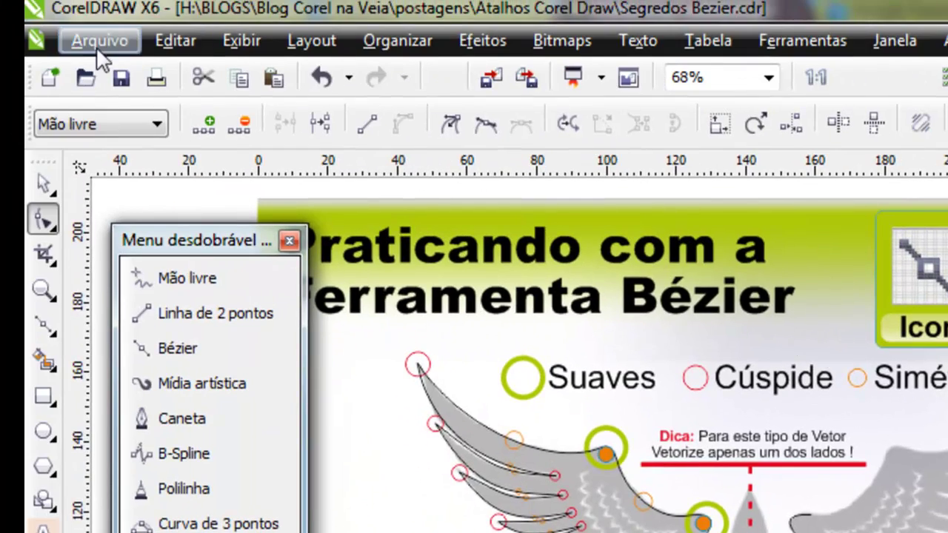
Set the node selection mode to Retangular and enclose all nodes of the second shape in a marquee
click(113, 123)
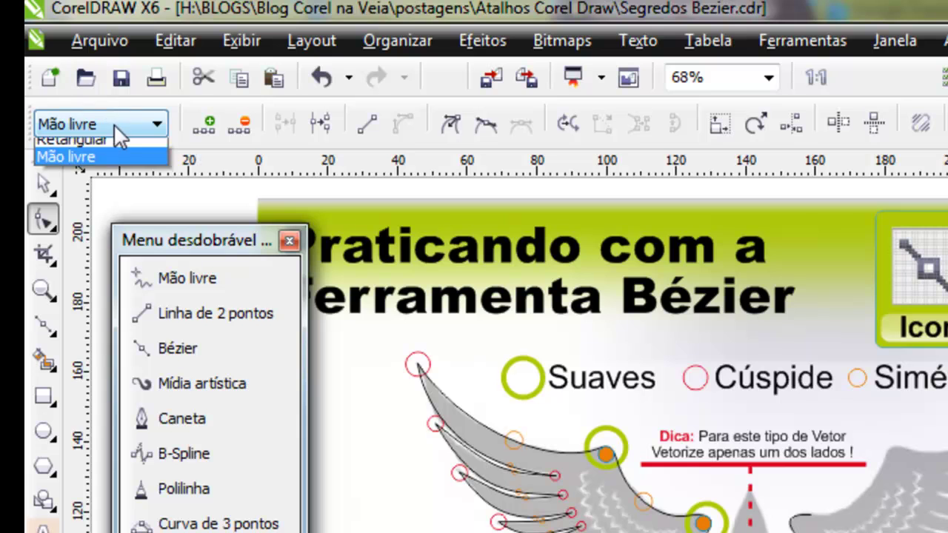
click(105, 149)
drag(742, 416, 505, 179)
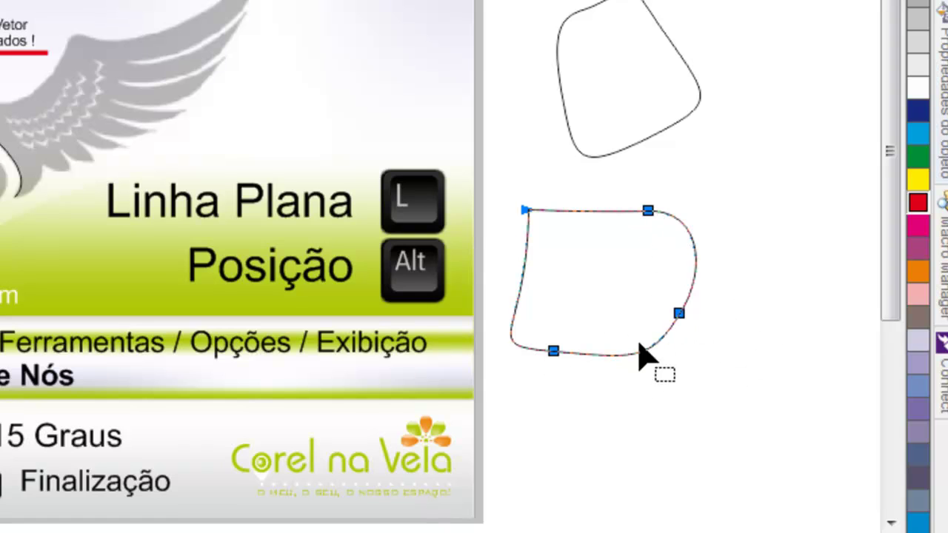
click(574, 280)
Convert the second shape's bottom edge and right edge to straight lines through their lower-right and upper-right nodes
drag(760, 300, 663, 342)
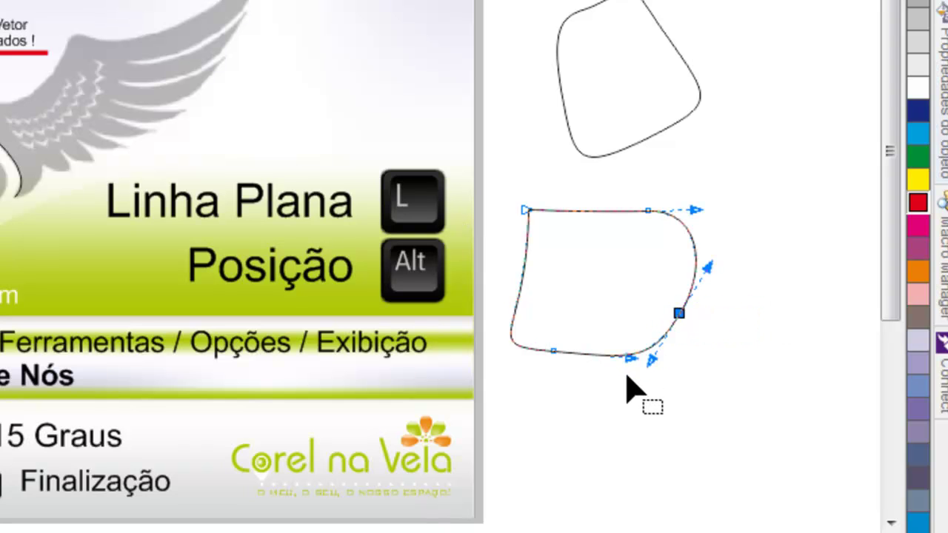
key(l)
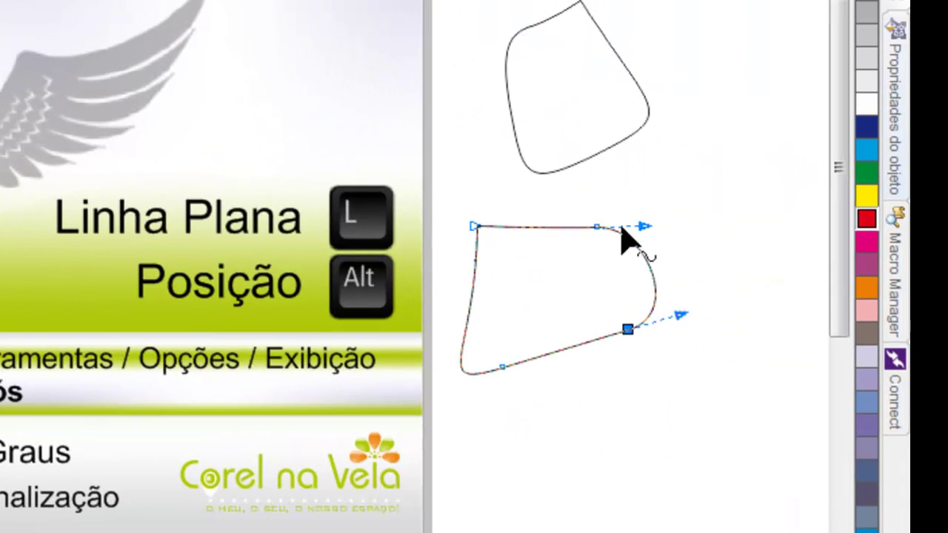
drag(637, 196, 593, 255)
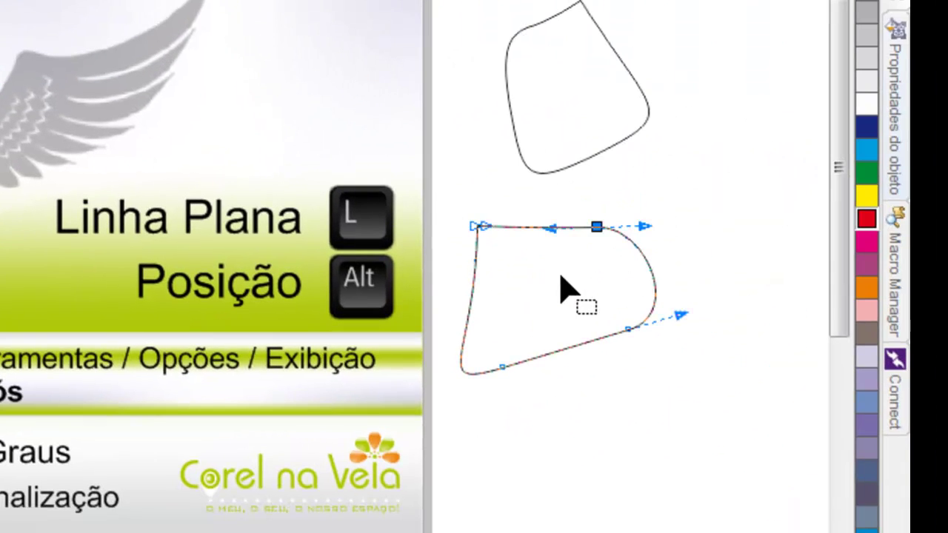
key(l)
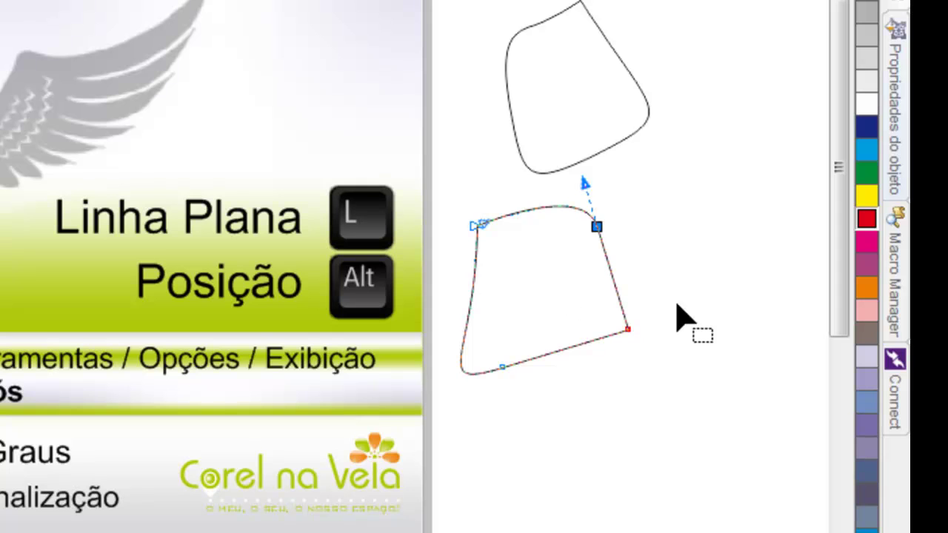
Change the second shape's upper-right and lower-left nodes to smooth nodes
drag(676, 304, 597, 357)
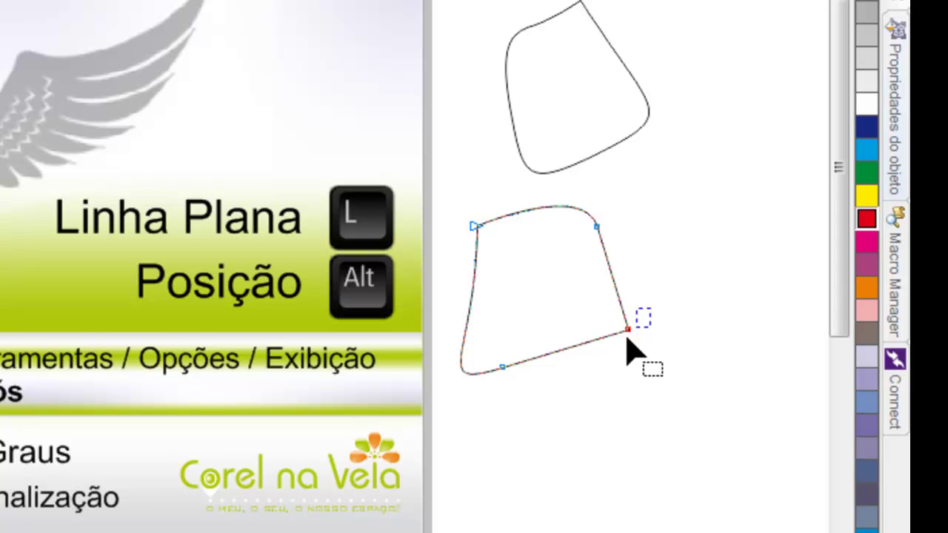
drag(638, 199, 563, 279)
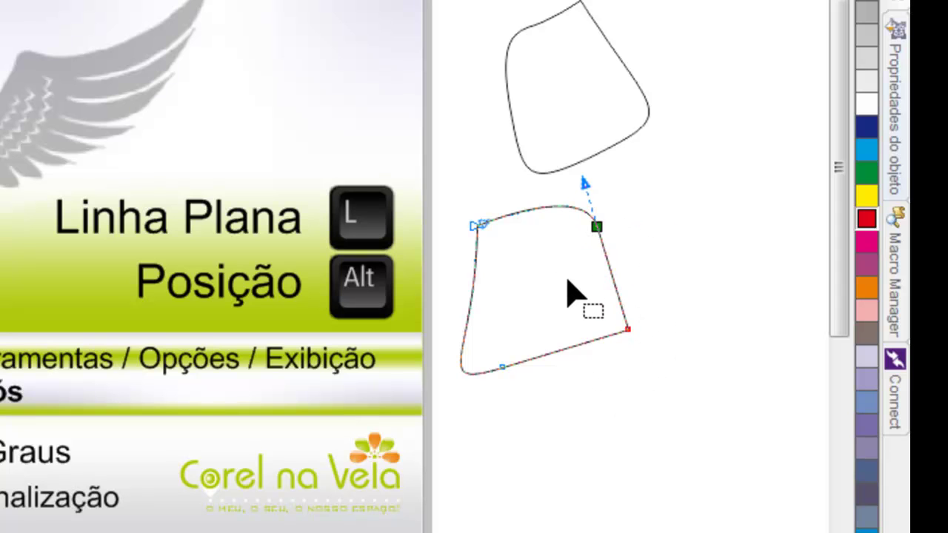
drag(539, 322, 486, 397)
key(c)
Change the second shape's upper-right node to a cusp and pull its handle inward so the upper edge dips
drag(699, 287, 561, 382)
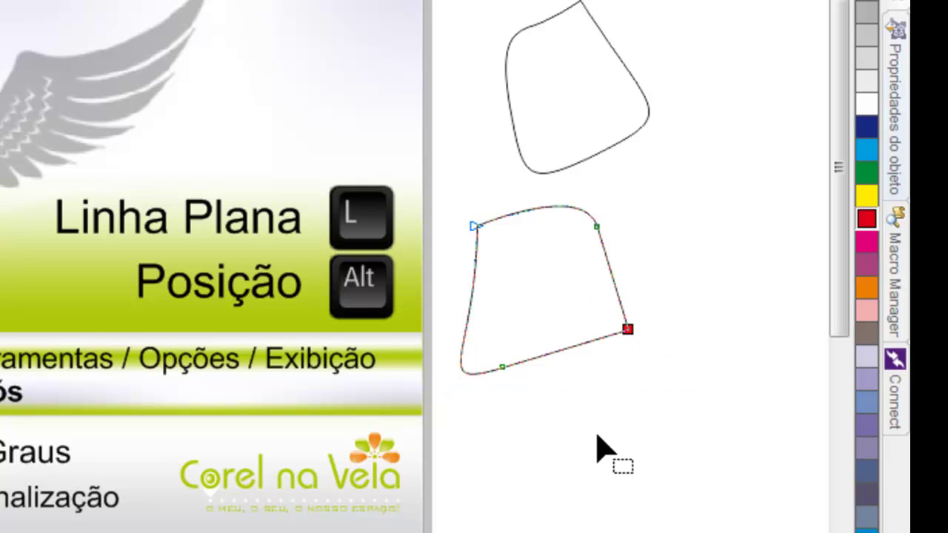
drag(650, 208, 567, 281)
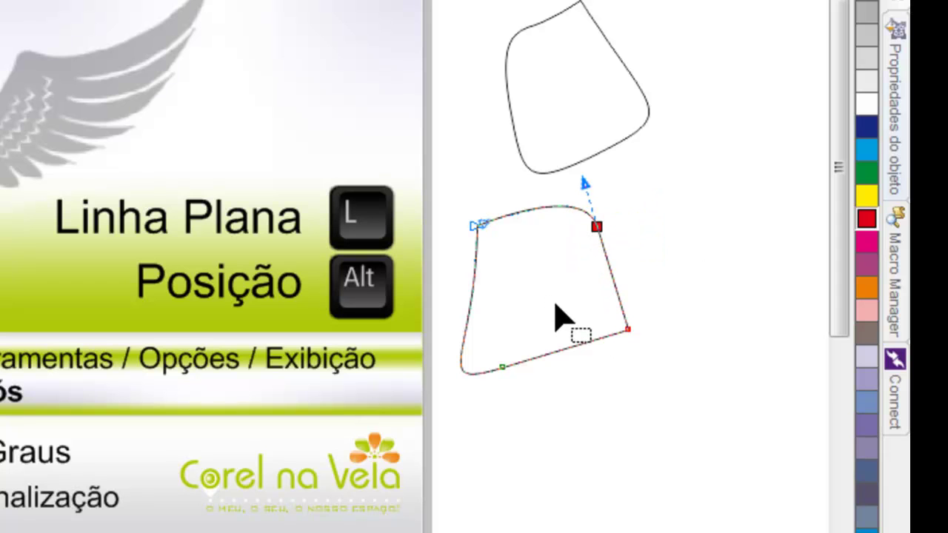
drag(585, 185, 566, 326)
drag(644, 195, 571, 254)
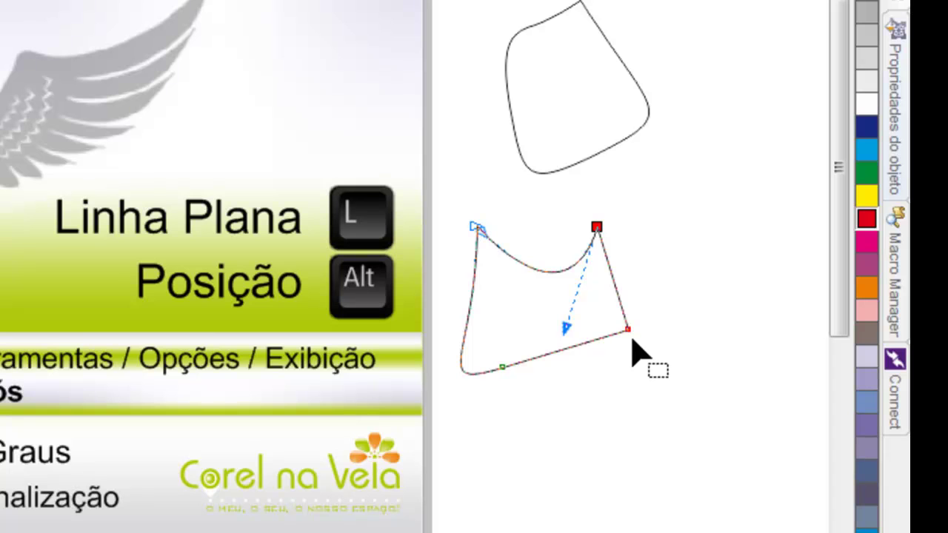
Try converting the second shape's right edge to a curve, then return it to a straight line
key(l)
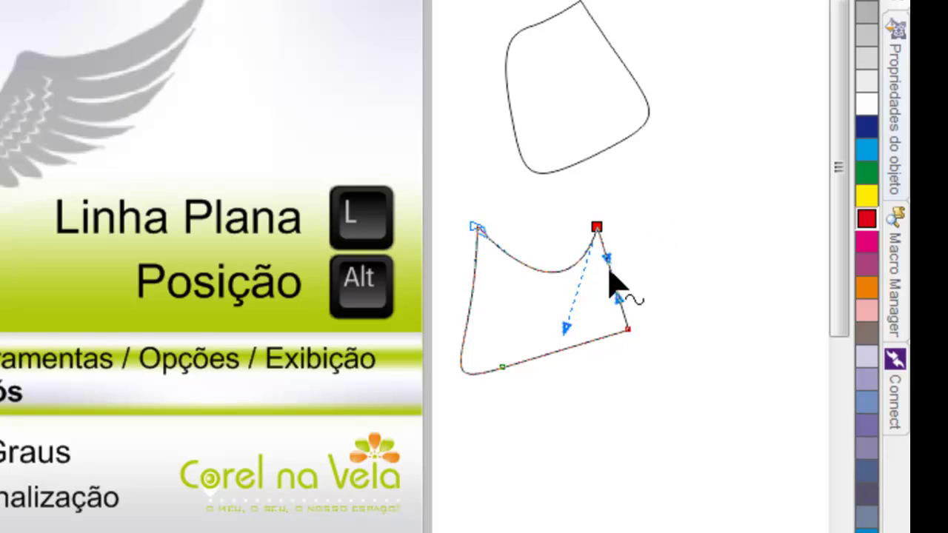
drag(610, 264, 676, 234)
drag(620, 307, 506, 324)
drag(635, 201, 575, 268)
key(l)
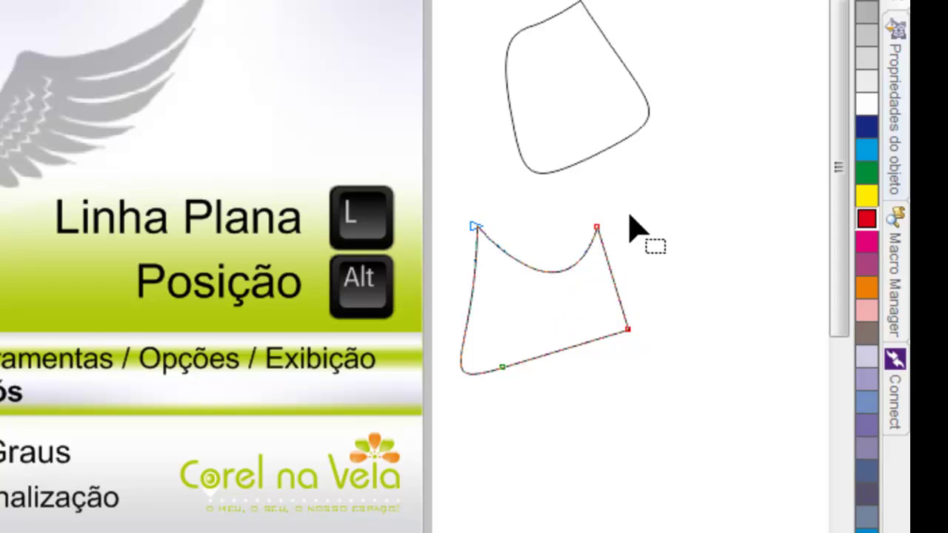
Convert the second shape's left edge, between the start node and the lower-left node, to a straight line
click(462, 209)
drag(460, 197, 492, 270)
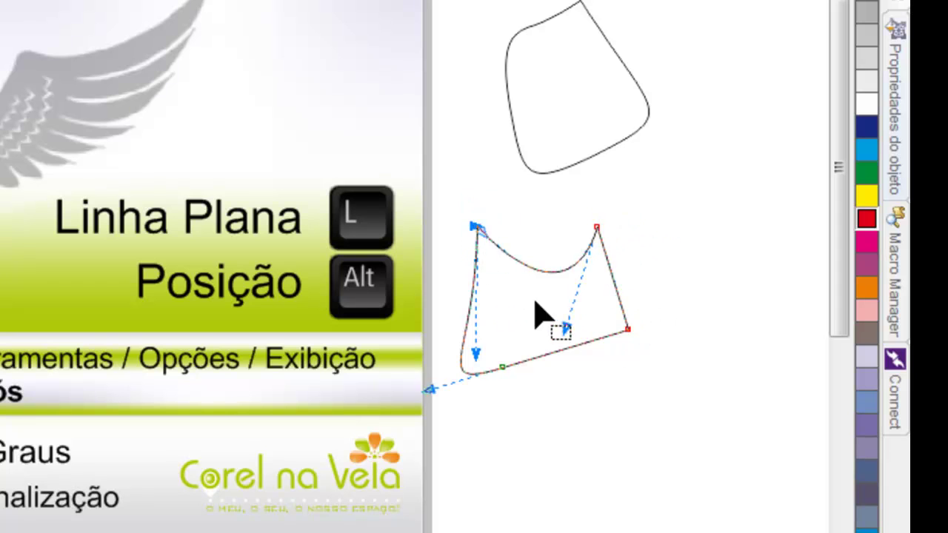
drag(555, 406, 484, 351)
key(l)
drag(544, 433, 445, 311)
Toggle the upper-right node between smooth and cusp with the right edge curved, and adjust its handles so the upper edge arches upward
drag(551, 181, 629, 251)
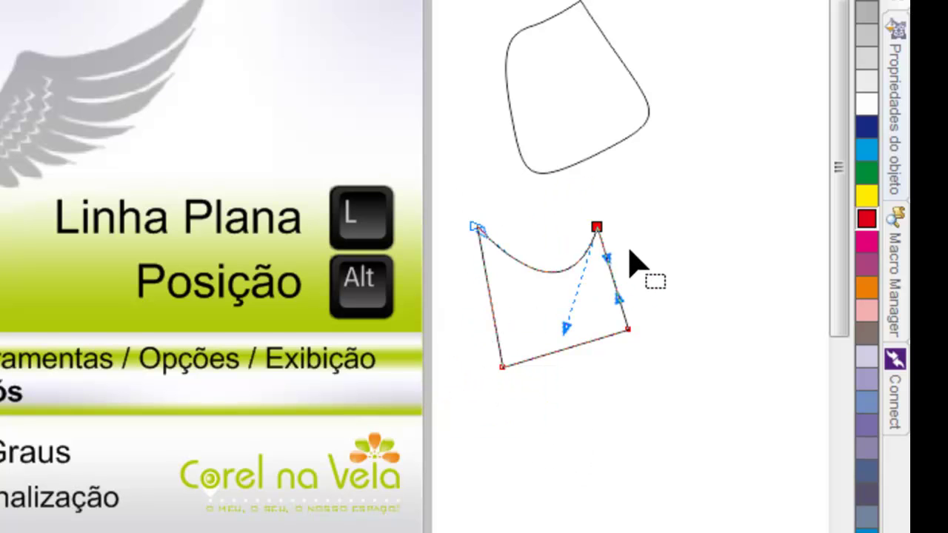
key(c)
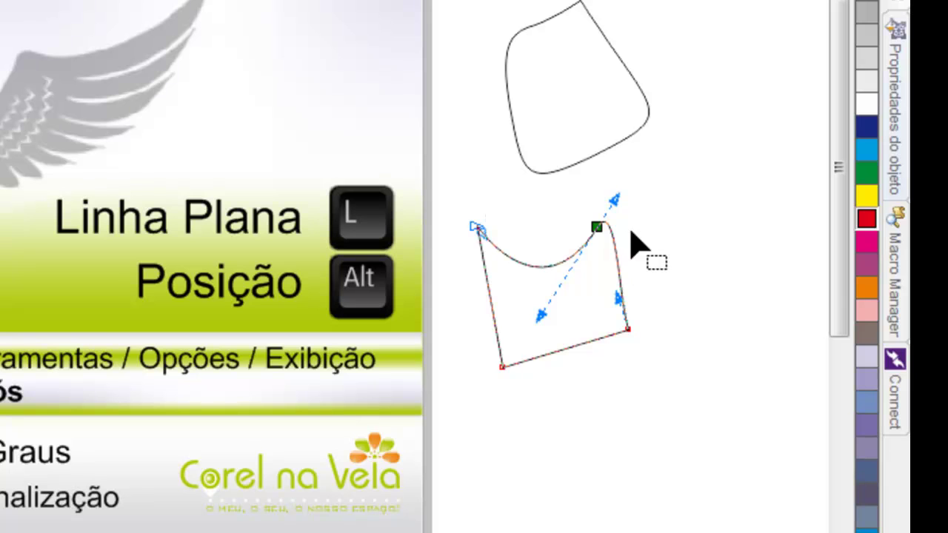
drag(614, 198, 611, 256)
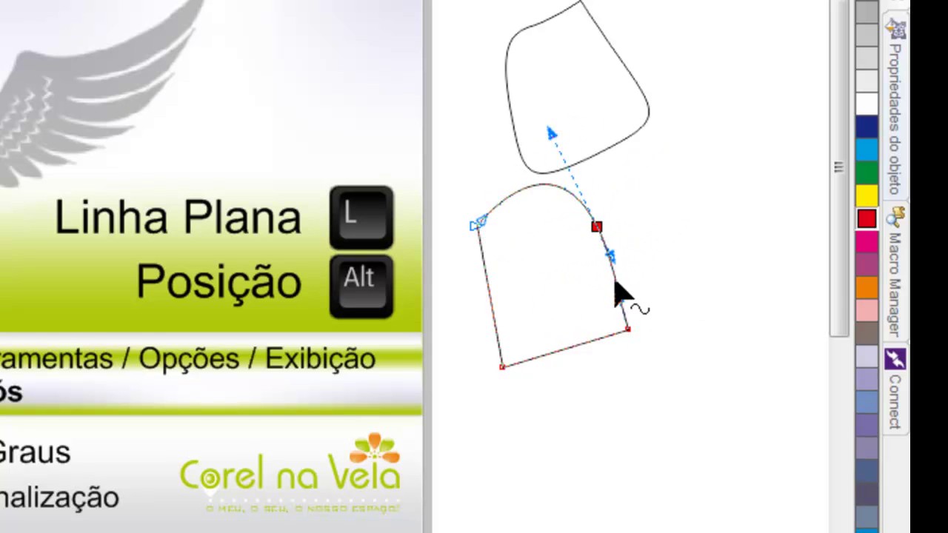
drag(552, 133, 612, 278)
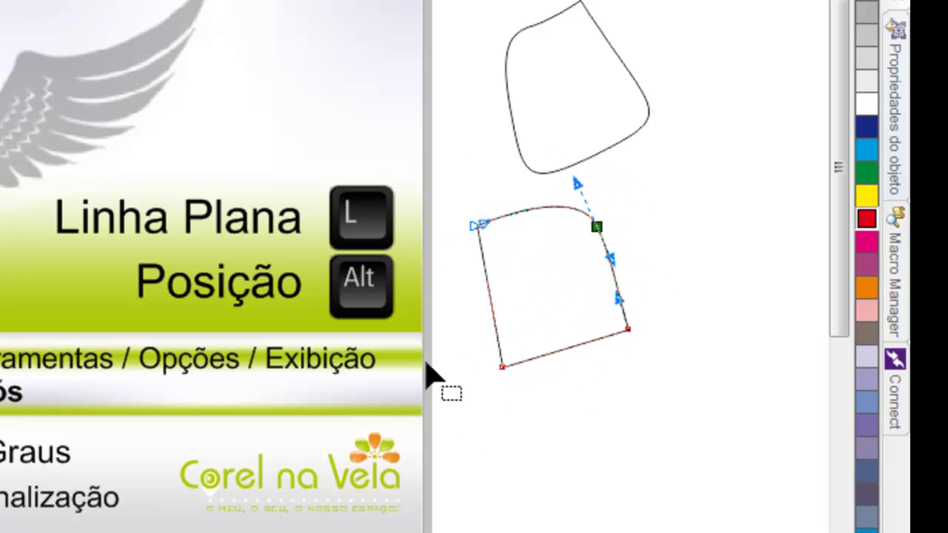
Make the lower-right node smooth with the right edge bulging outward, and stretch the start node's handle upward into a tall arch
click(627, 328)
drag(683, 333, 644, 370)
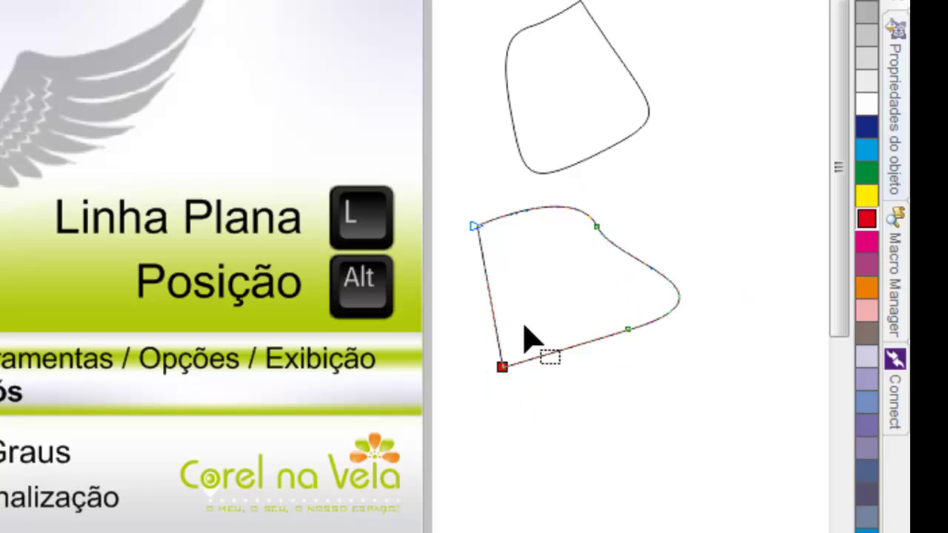
click(503, 213)
drag(492, 219, 450, 71)
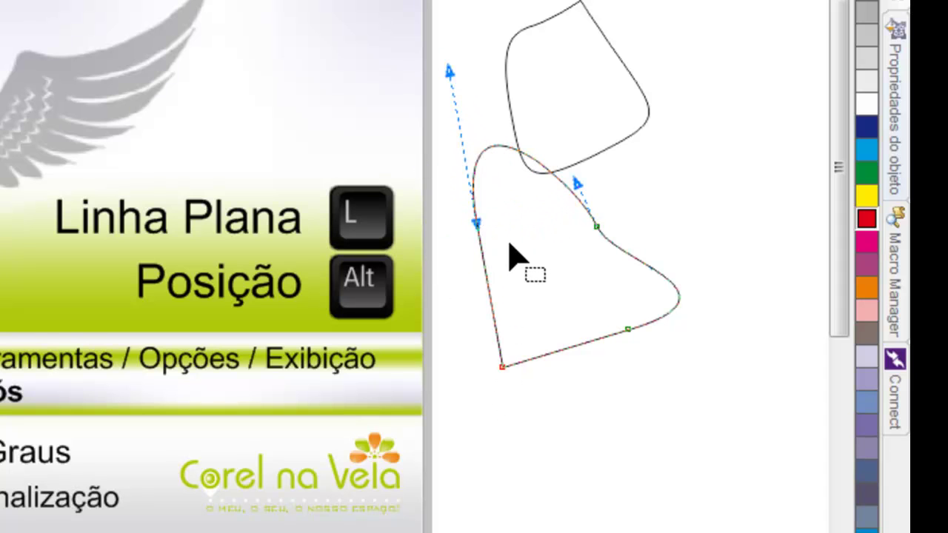
Make the upper-right node symmetrical, then a cusp, and pull its lower handle inward to hollow the right edge
click(596, 228)
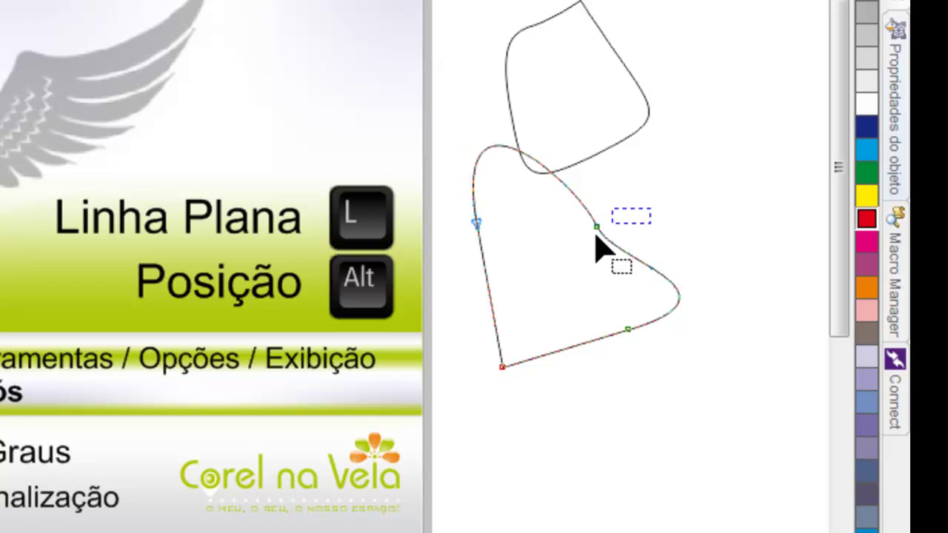
key(s)
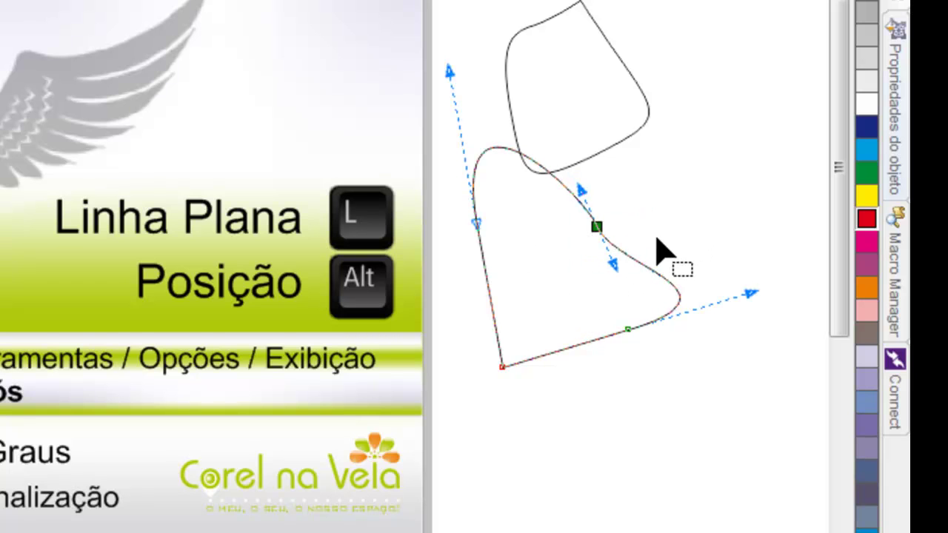
key(c)
drag(619, 264, 528, 313)
click(620, 133)
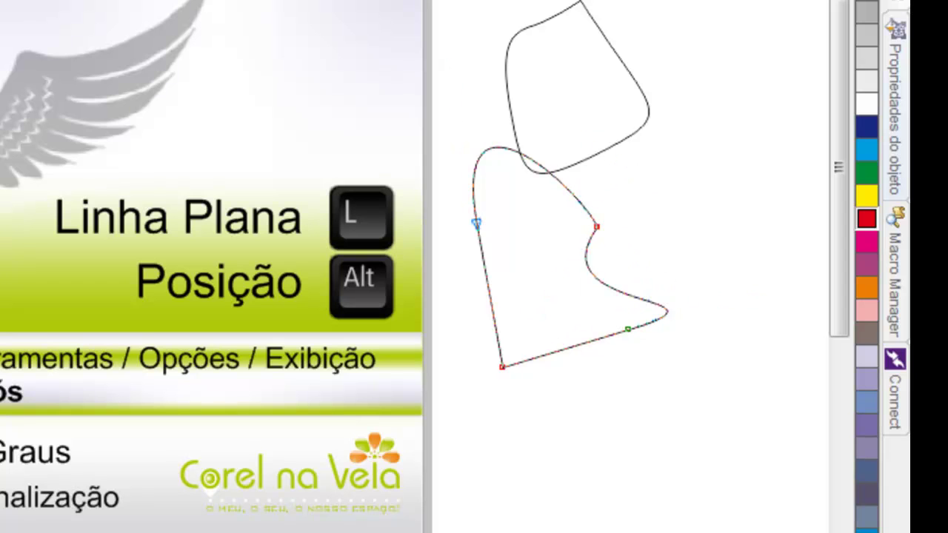
Select both closed practice shapes beside the page and delete them
key(space)
drag(718, 434, 444, 61)
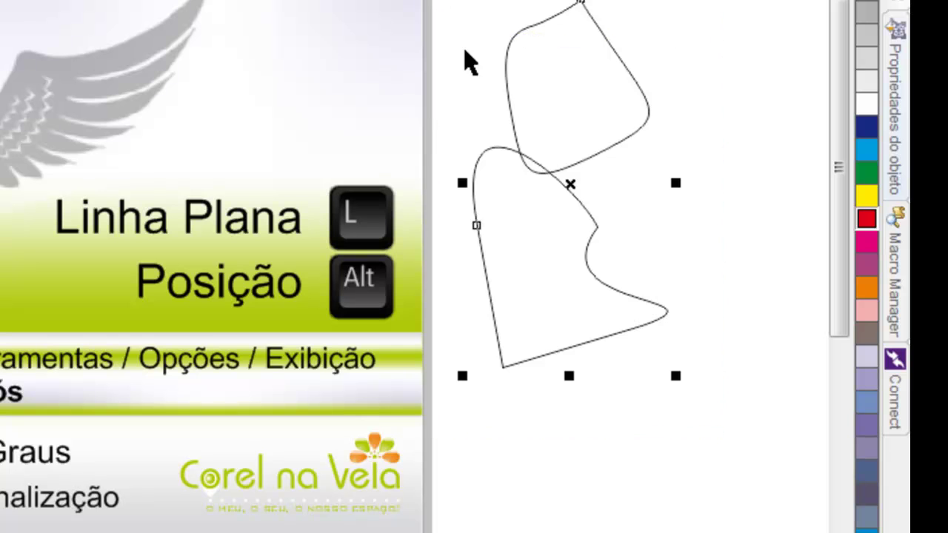
click(476, 225)
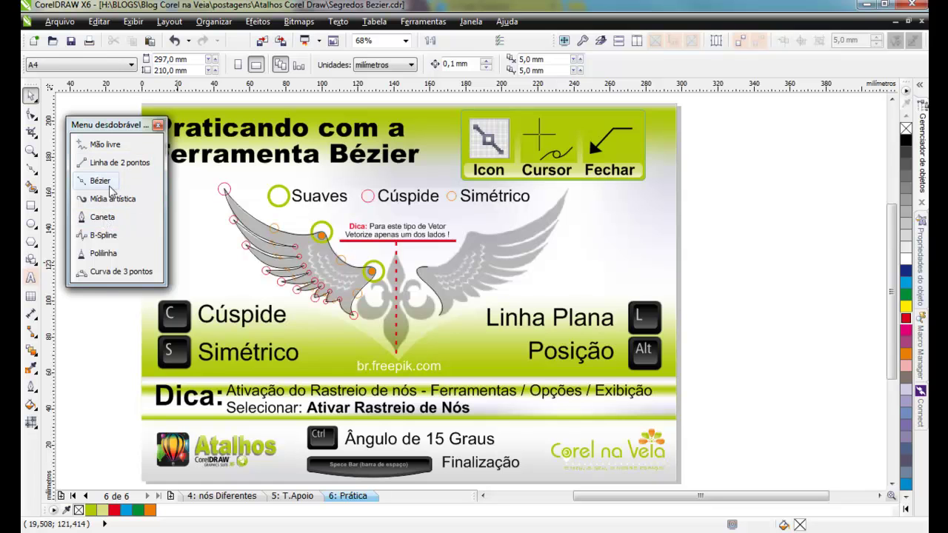
Resume the Bézier trace from the upper end of the right wing's curve, placing a node just below the wing's upper hump
click(100, 181)
key(F2)
drag(363, 203, 610, 323)
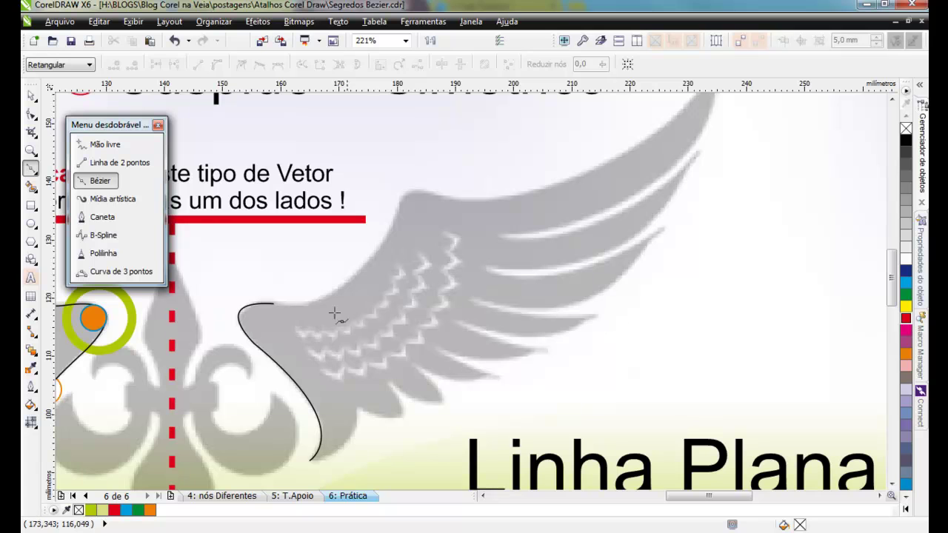
key(space)
click(260, 304)
key(F10)
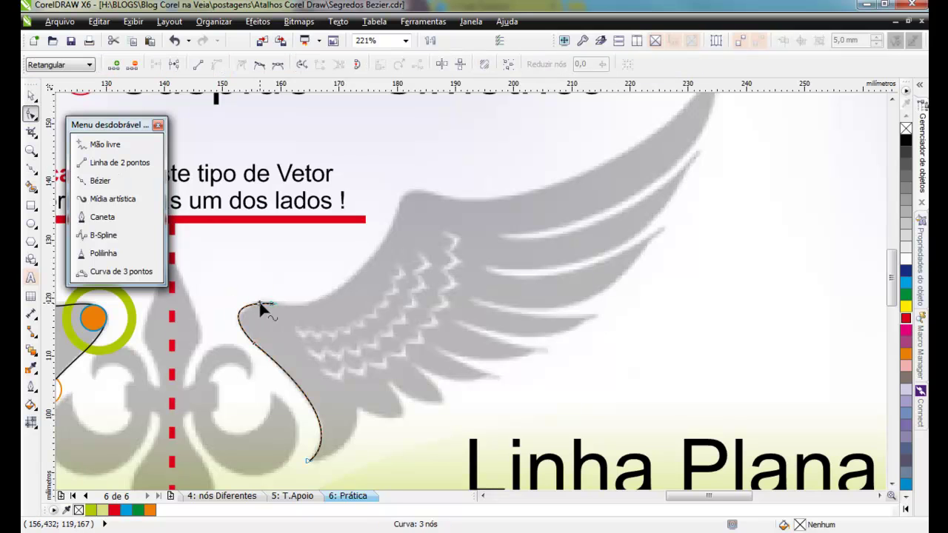
click(100, 182)
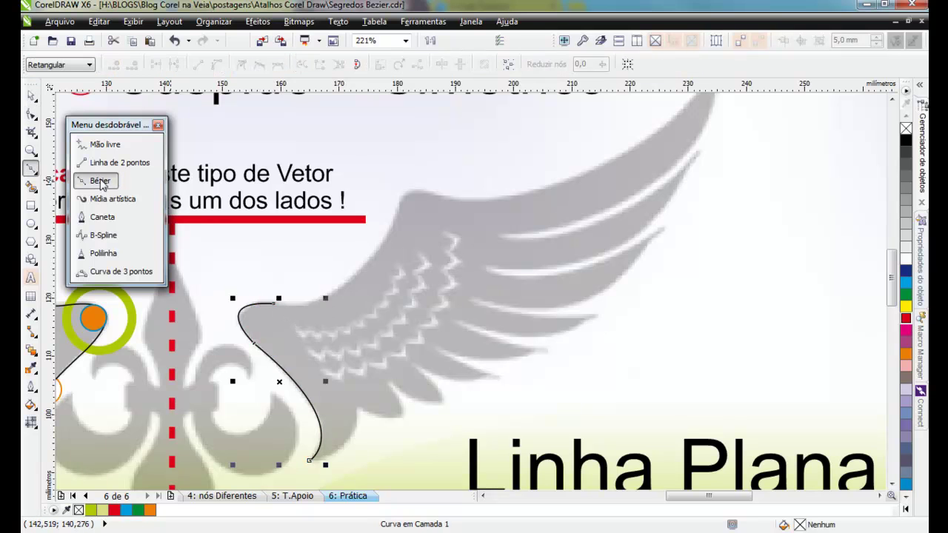
drag(278, 304, 250, 300)
drag(383, 242, 409, 160)
key(alt)
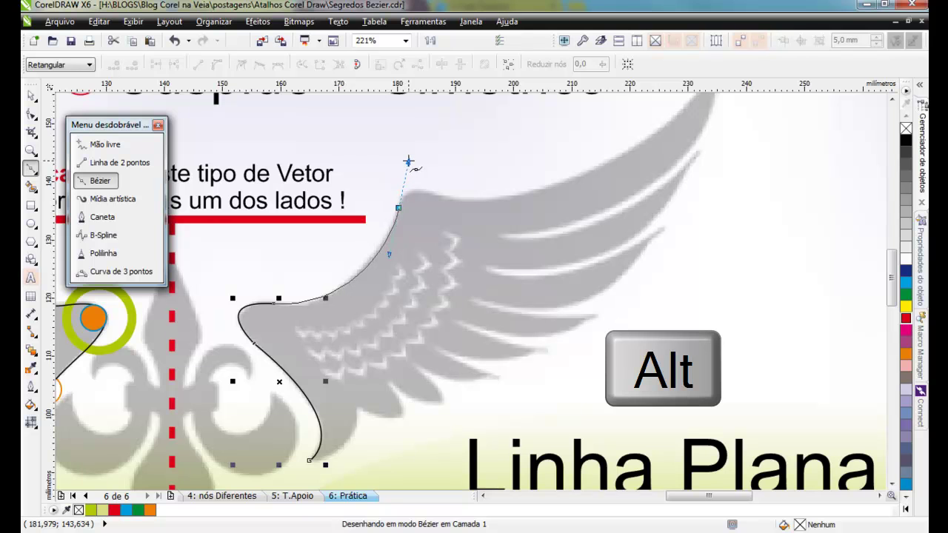
Place the next Bézier node in the dip beyond the wing's upper hump, adjusting its position and handle to follow the edge
drag(446, 198, 524, 210)
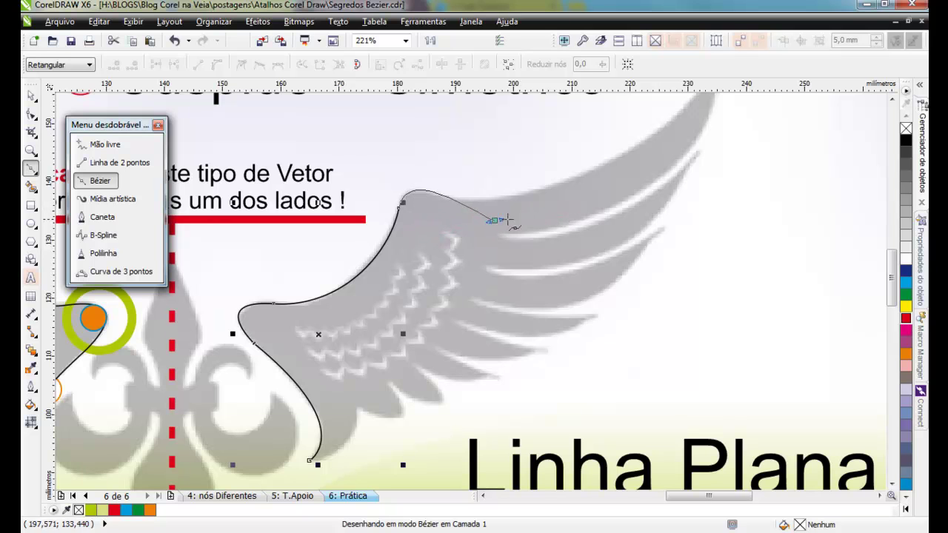
drag(536, 221, 519, 199)
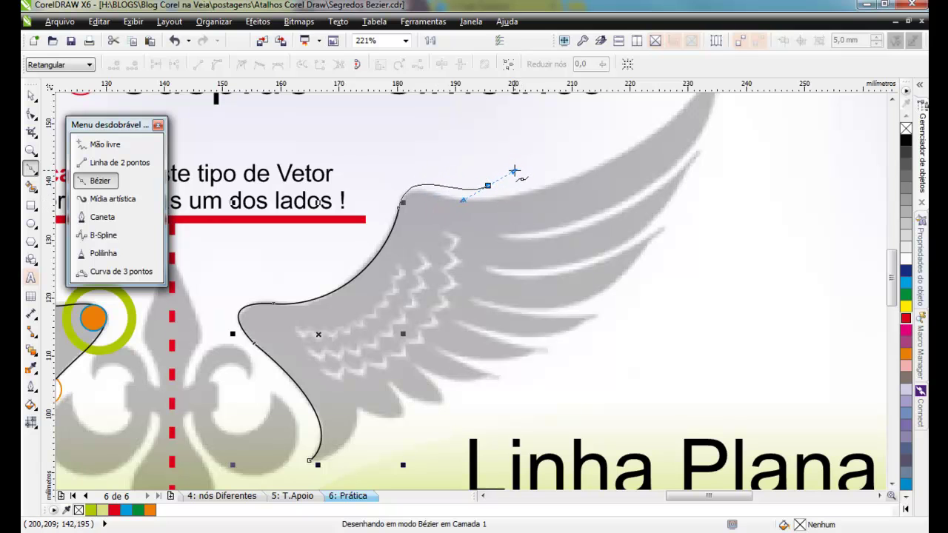
drag(514, 175, 499, 181)
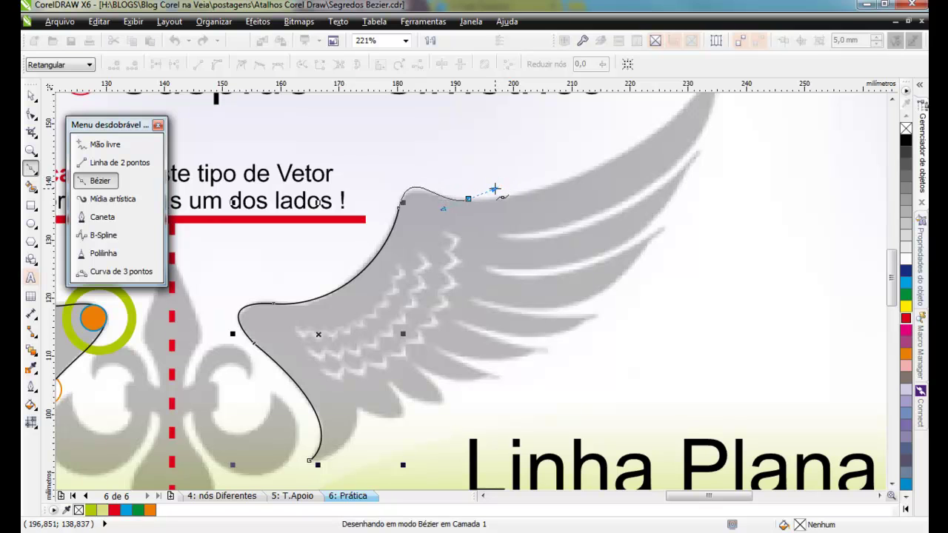
drag(511, 191, 522, 178)
drag(476, 144, 521, 187)
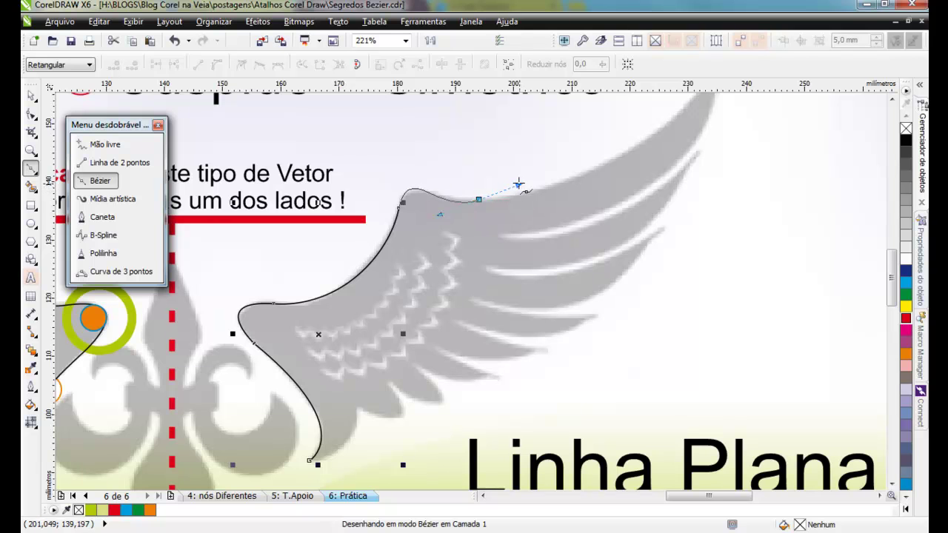
drag(522, 193, 521, 192)
Extend the Bézier curve to the right wing's outermost tip, bending the segment along the upper edge
scroll(533, 199, down, 2)
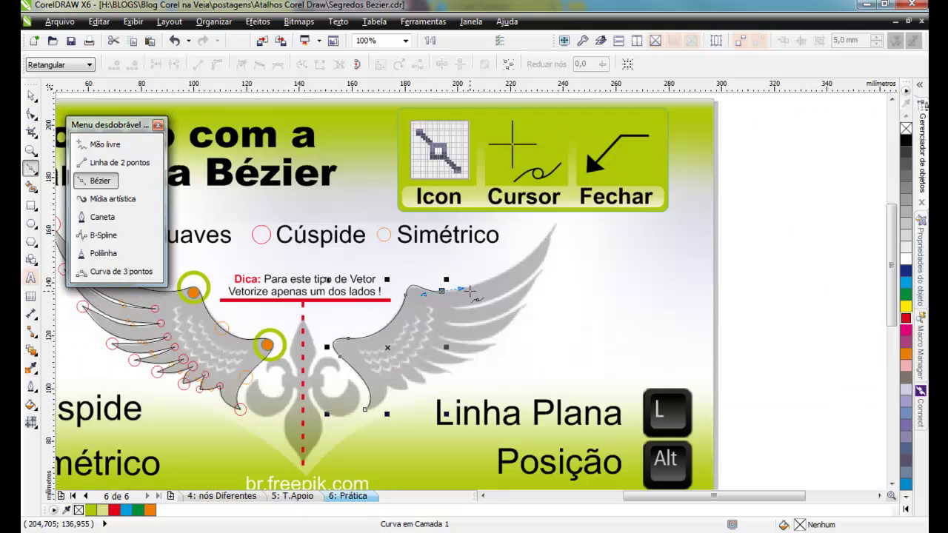
scroll(471, 289, up, 2)
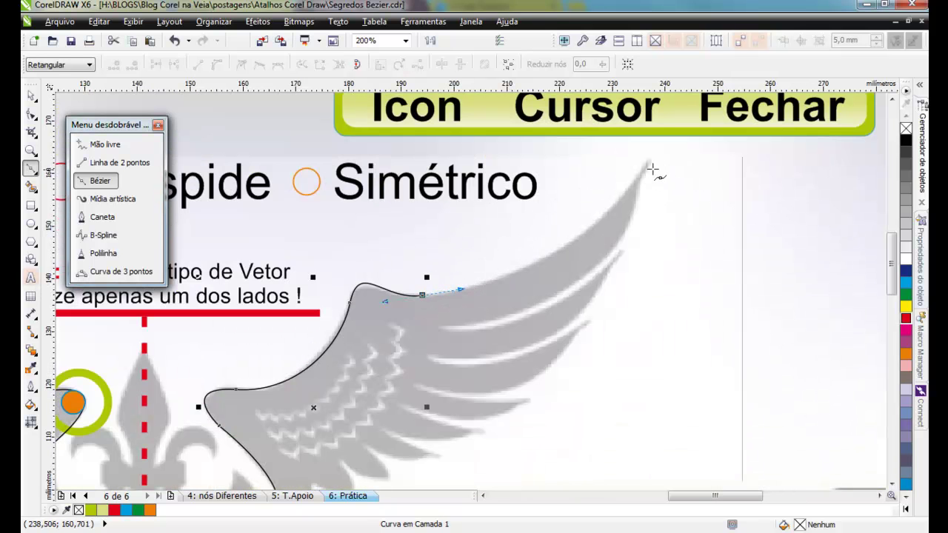
drag(650, 158, 716, 144)
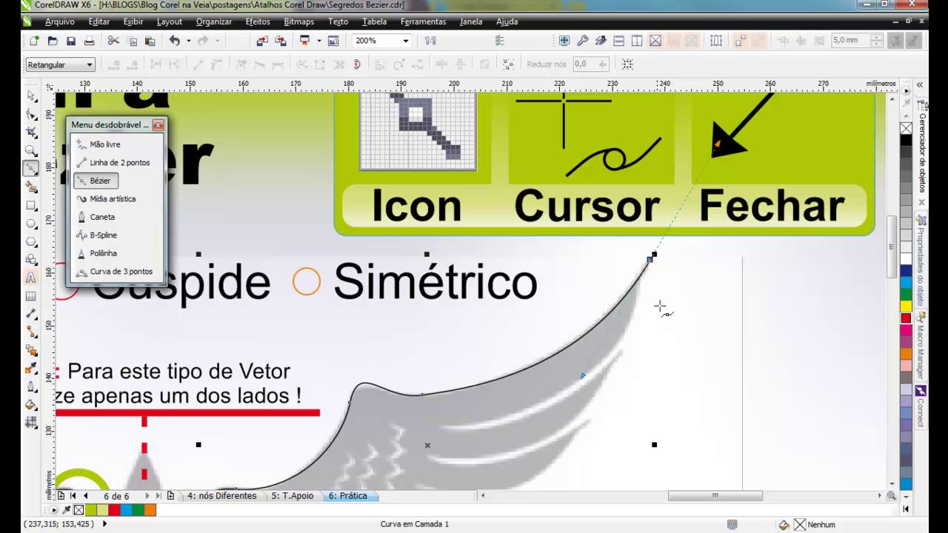
End the Bézier trace, try moving the curve off the right wing, and undo the move
key(space)
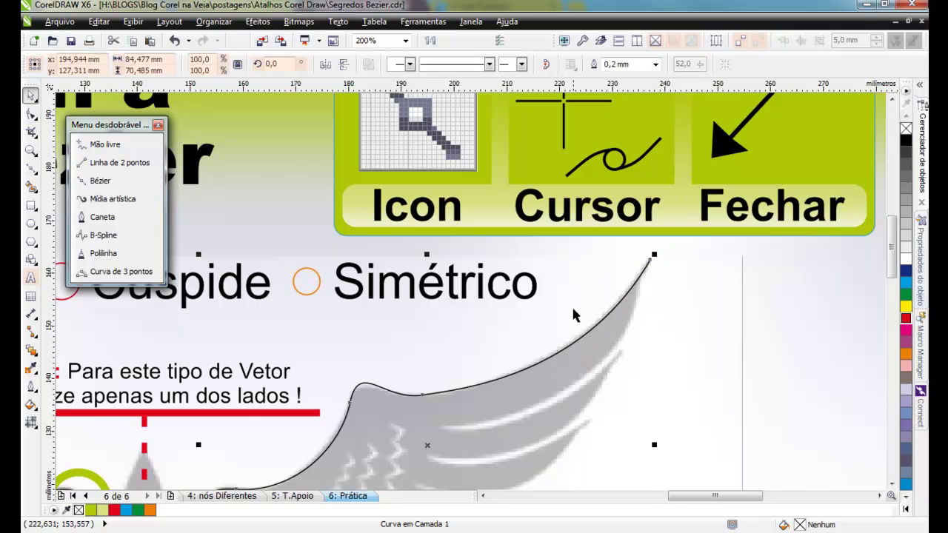
scroll(567, 311, down, 1)
scroll(338, 364, down, 1)
scroll(467, 293, up, 1)
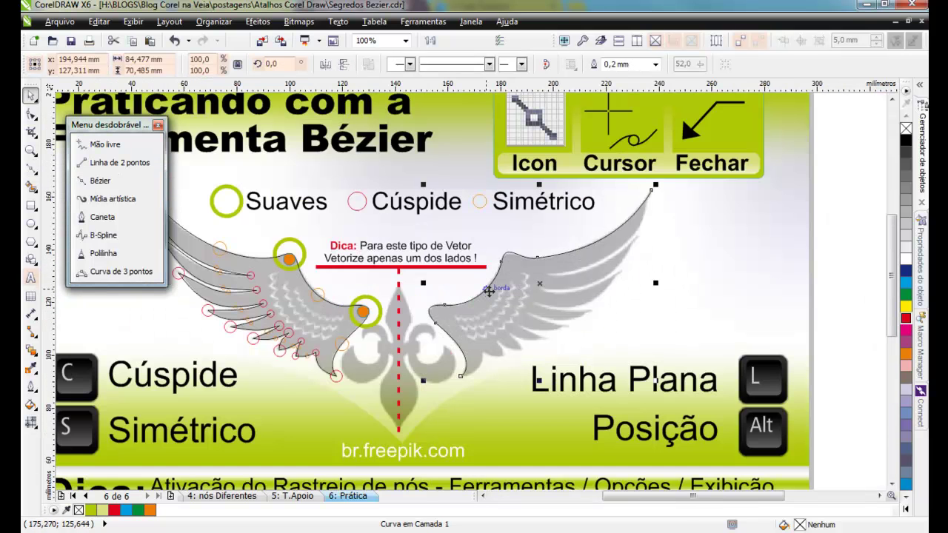
drag(537, 285, 621, 259)
key(ctrl+z)
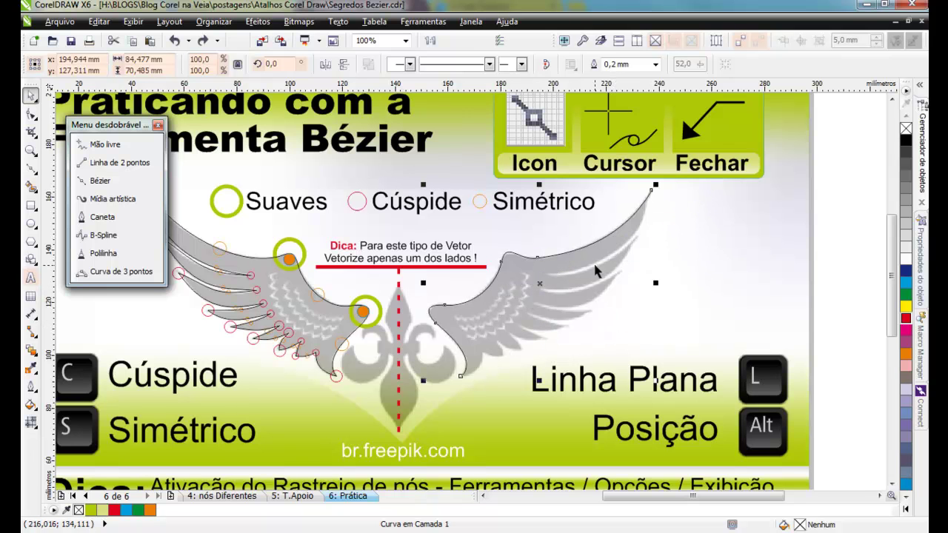
Resume the Bézier curve from the wing's tip node and add a short straight segment down the first feather's outer edge
key(space)
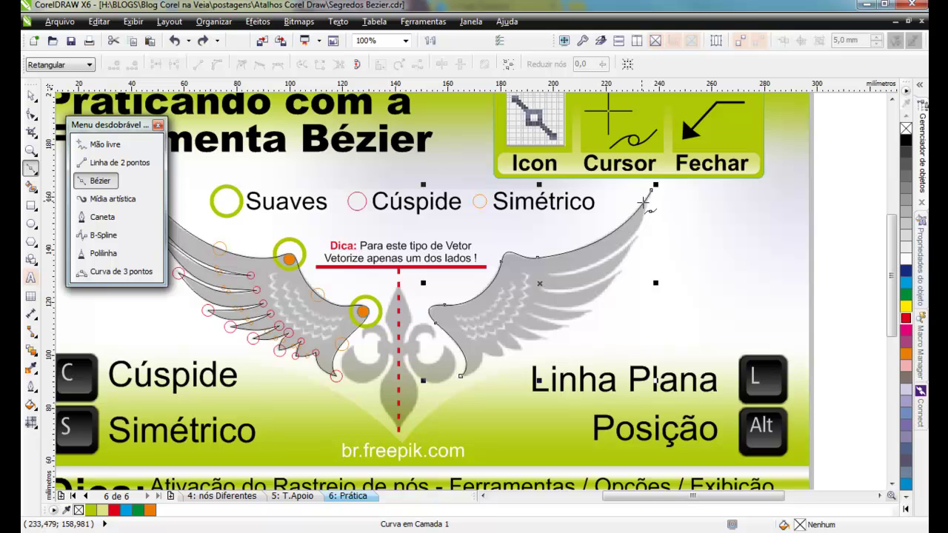
scroll(644, 204, up, 1)
click(482, 288)
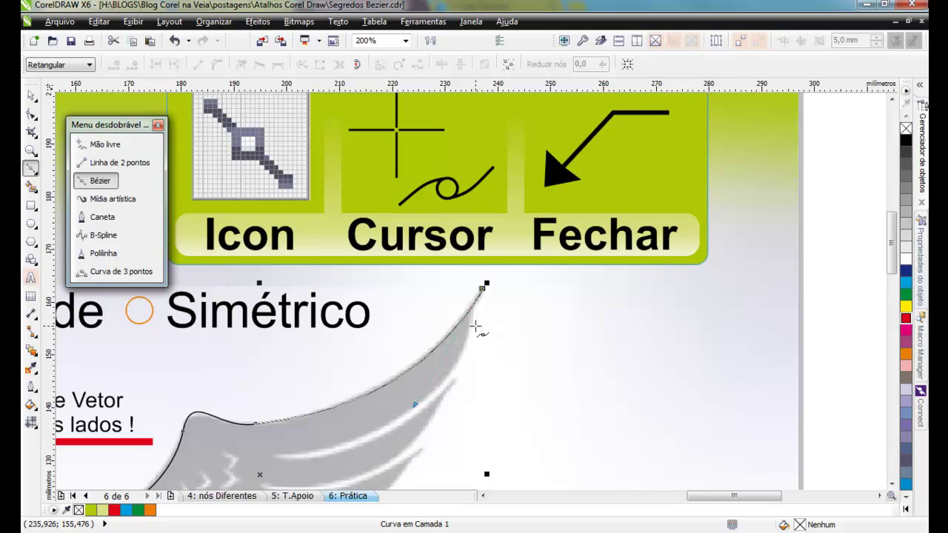
scroll(474, 326, up, 2)
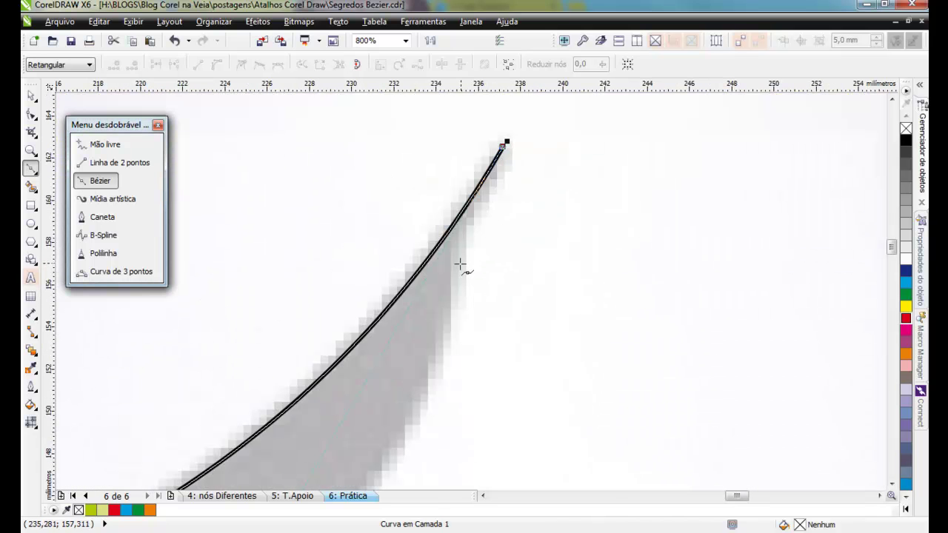
click(455, 257)
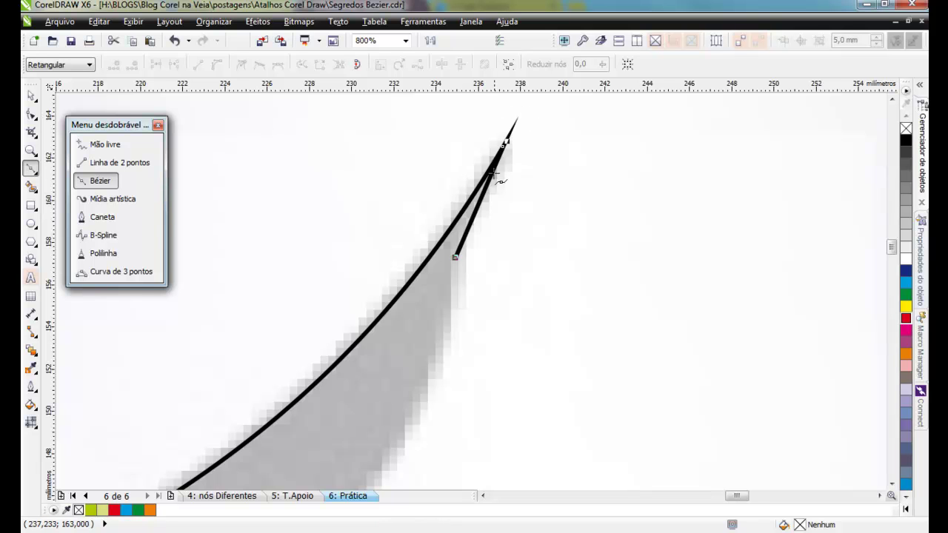
Trace the first feather's lower edge to the inner end of its gap, make that node a cusp, and point its handle back outward
scroll(495, 174, down, 2)
scroll(383, 375, down, 1)
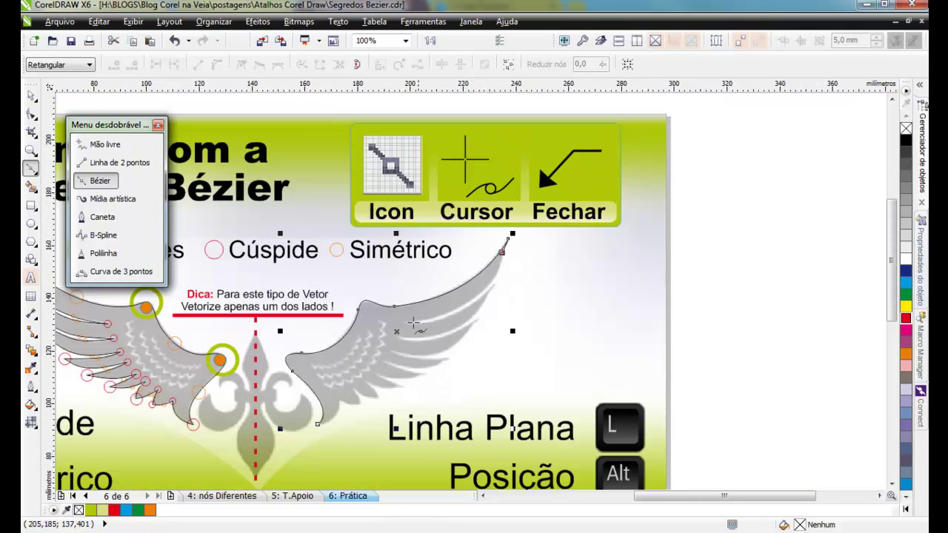
scroll(483, 289, up, 1)
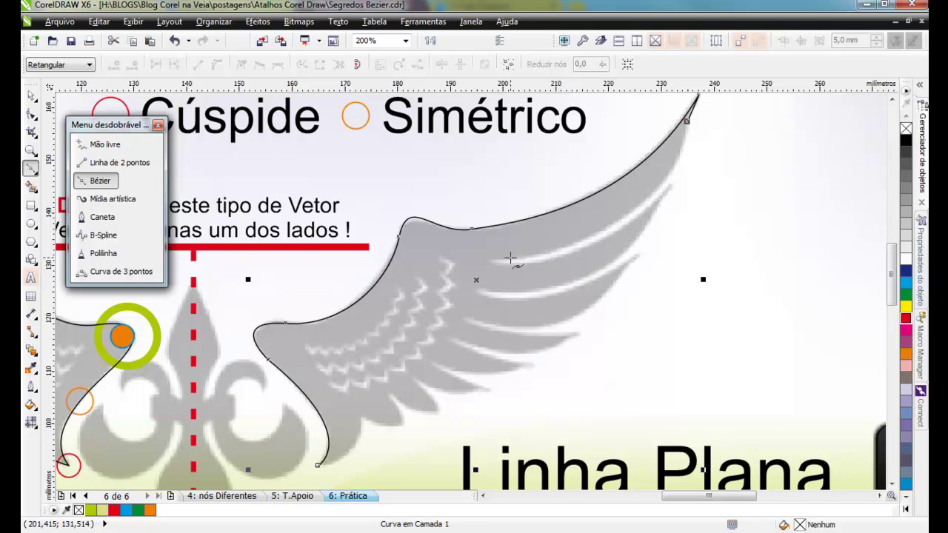
drag(493, 260, 304, 279)
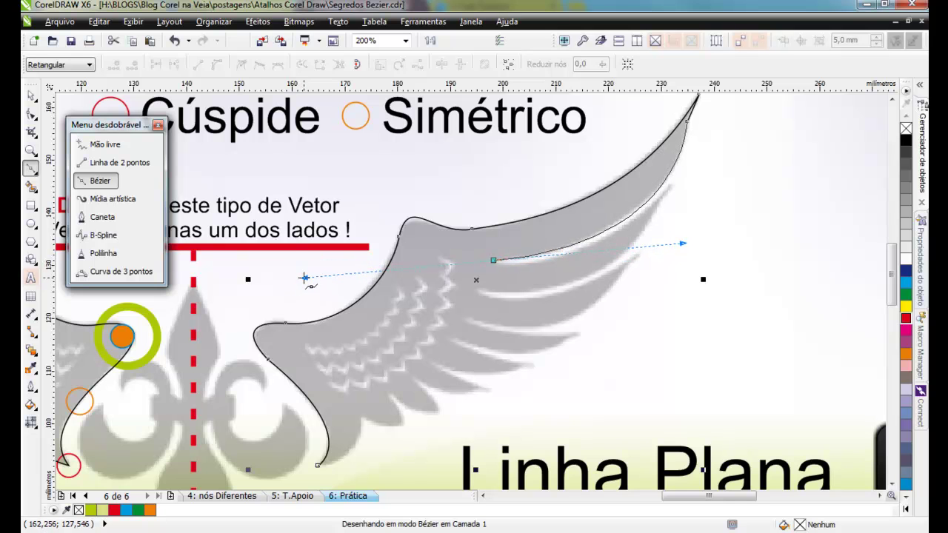
key(c)
key(c)
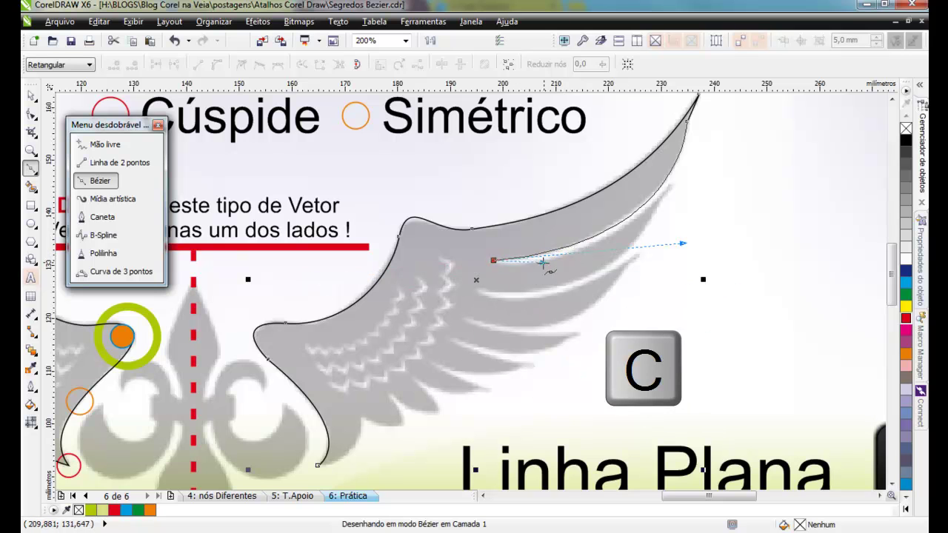
drag(545, 270, 544, 271)
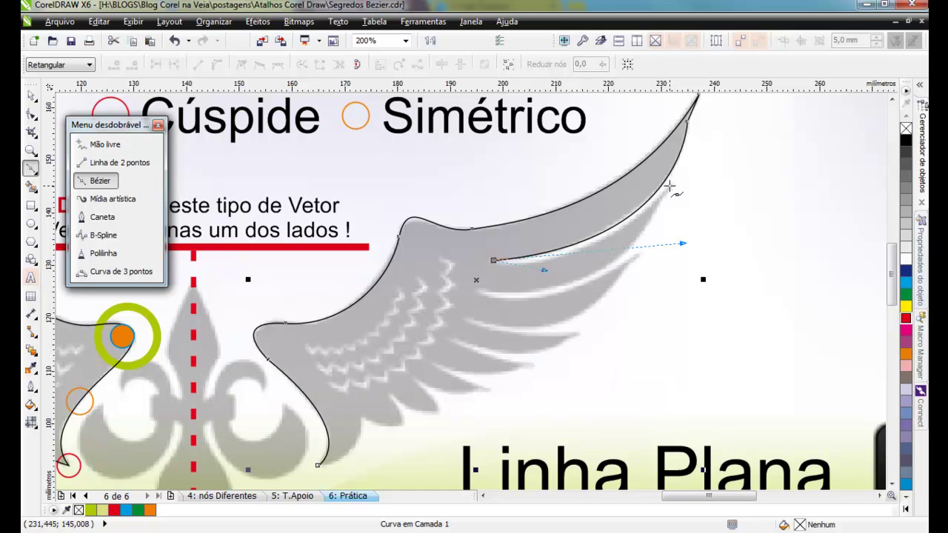
Add cusp nodes at the second feather's tip and at the inner end of the second gap, curving both segments along the feather
scroll(675, 193, down, 3)
scroll(470, 290, up, 3)
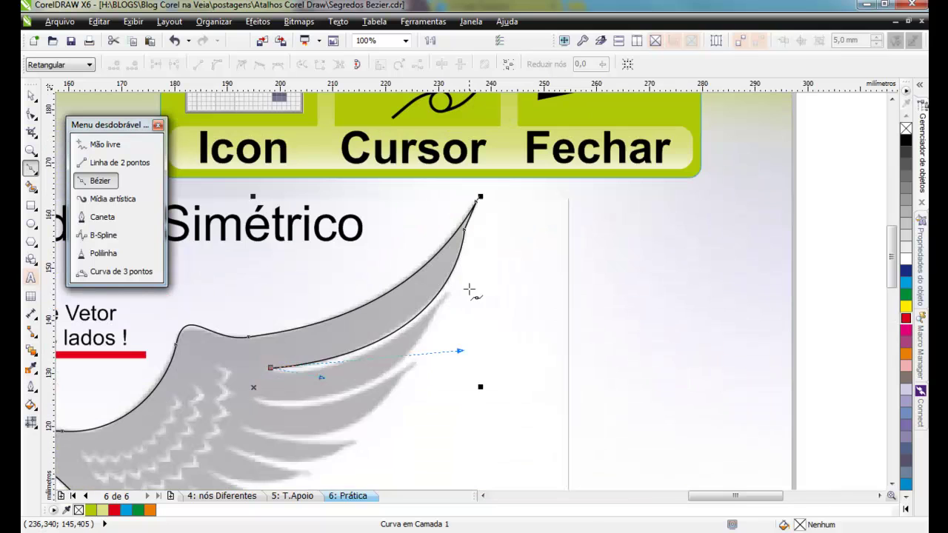
drag(446, 292, 419, 342)
key(c)
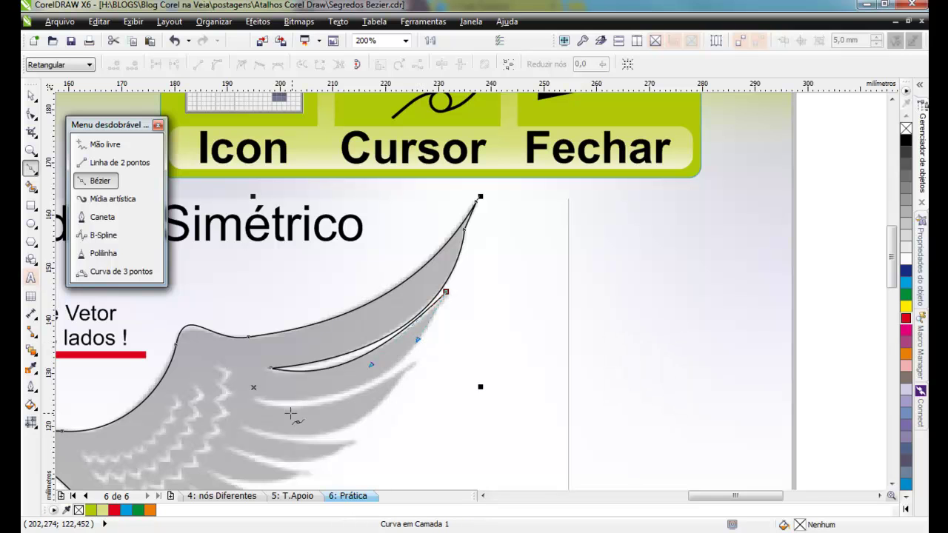
drag(253, 397, 335, 382)
key(c)
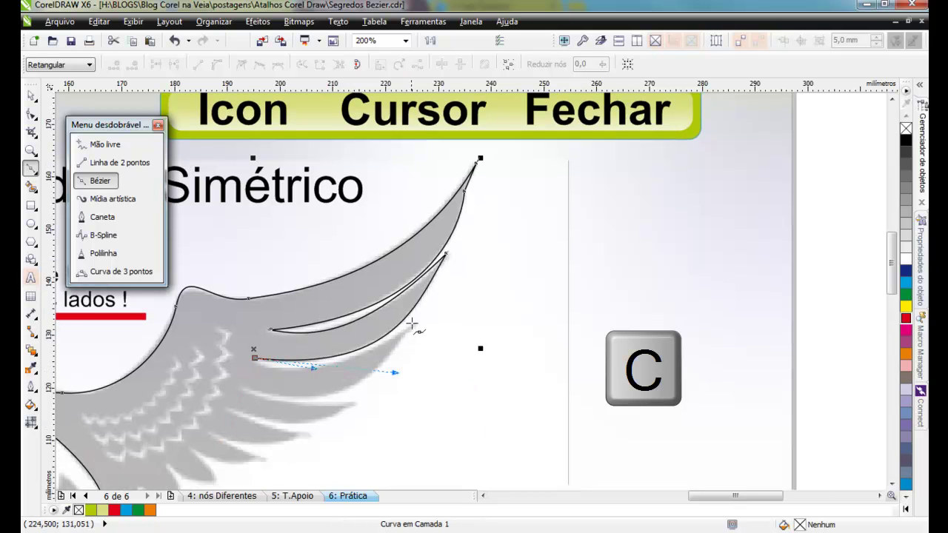
Place a curved Bézier node at the third feather's tip, end the trace, and show the whole page
drag(414, 324, 462, 288)
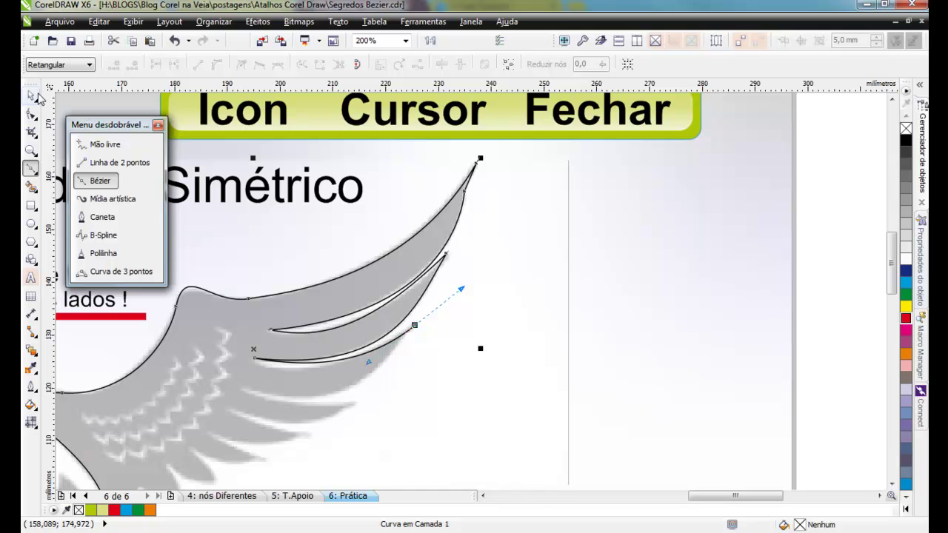
click(32, 96)
key(shift+F4)
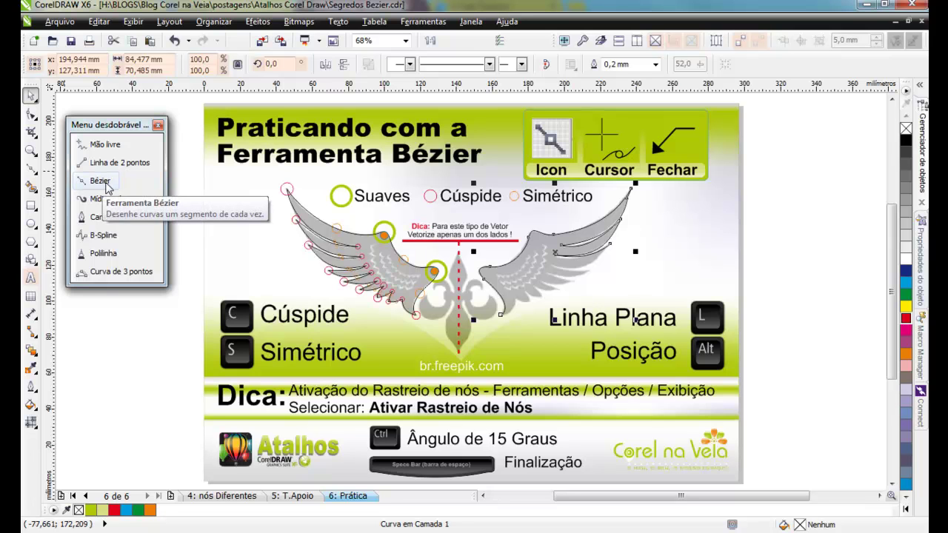
Draw connected two-point lines over the left wing from its upper tip through both marked bumps and the lower tip to the small feathers
click(111, 162)
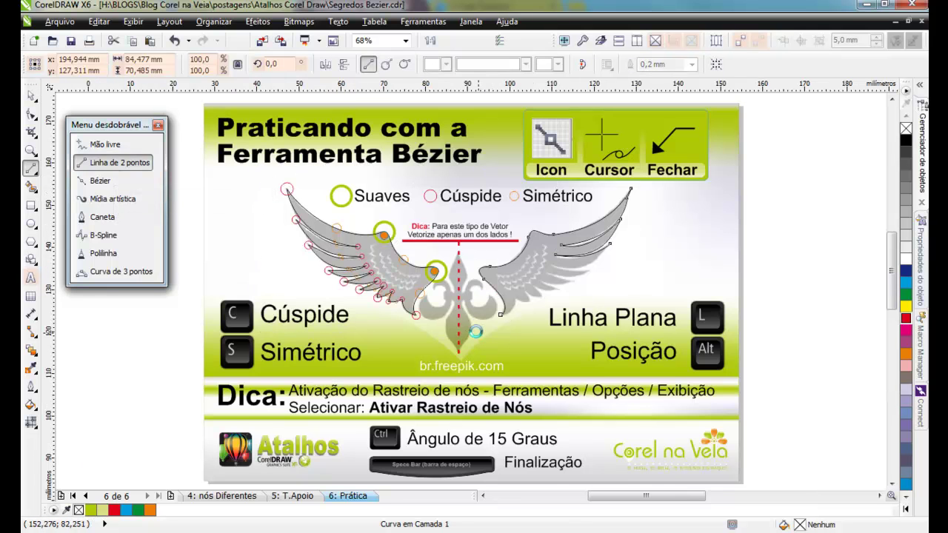
scroll(366, 242, up, 3)
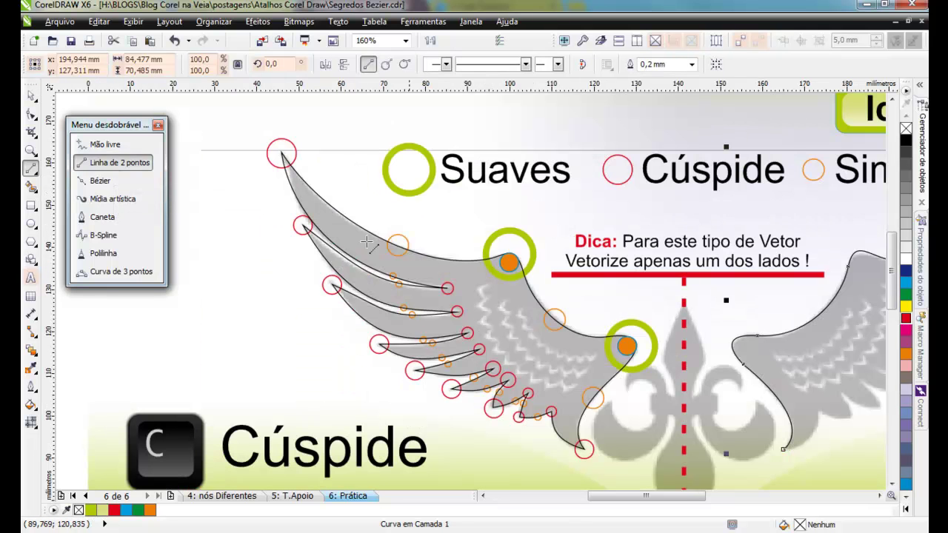
click(283, 153)
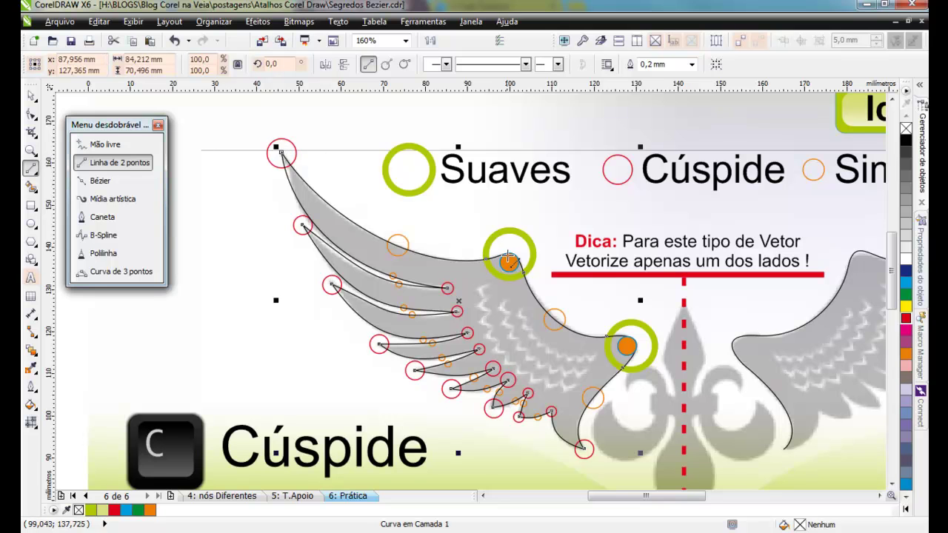
key(Escape)
drag(508, 258, 279, 152)
drag(509, 259, 518, 417)
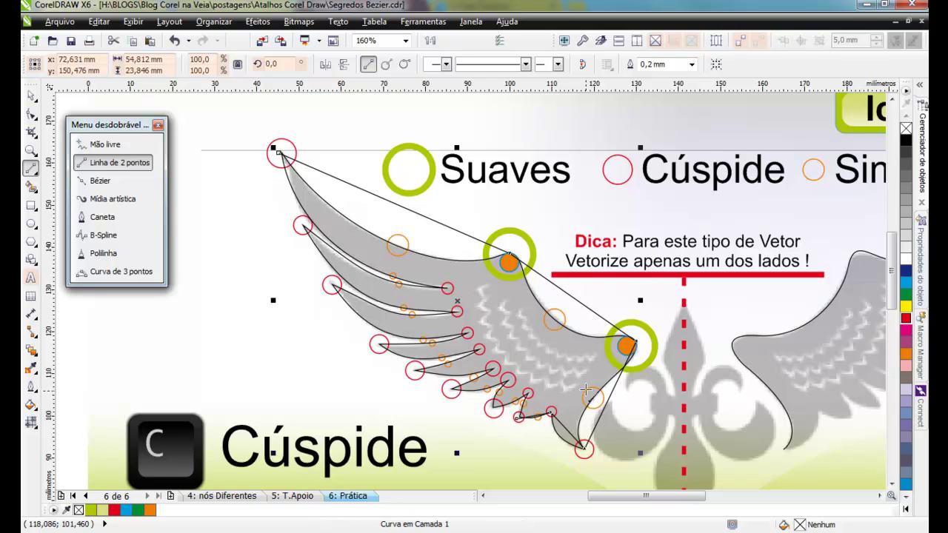
Convert the line between the left wing's tip and upper bump to a curve and bend it down along the upper edge
key(space)
key(F10)
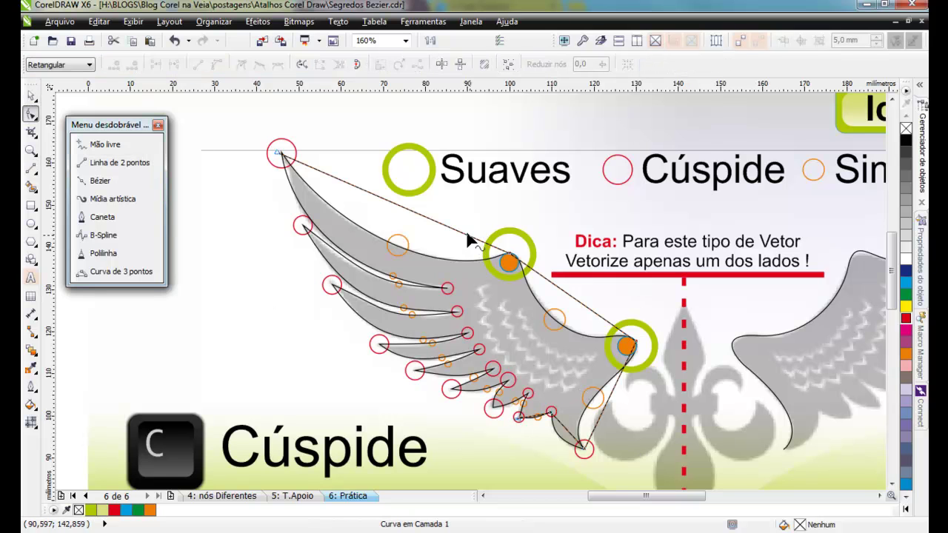
click(516, 253)
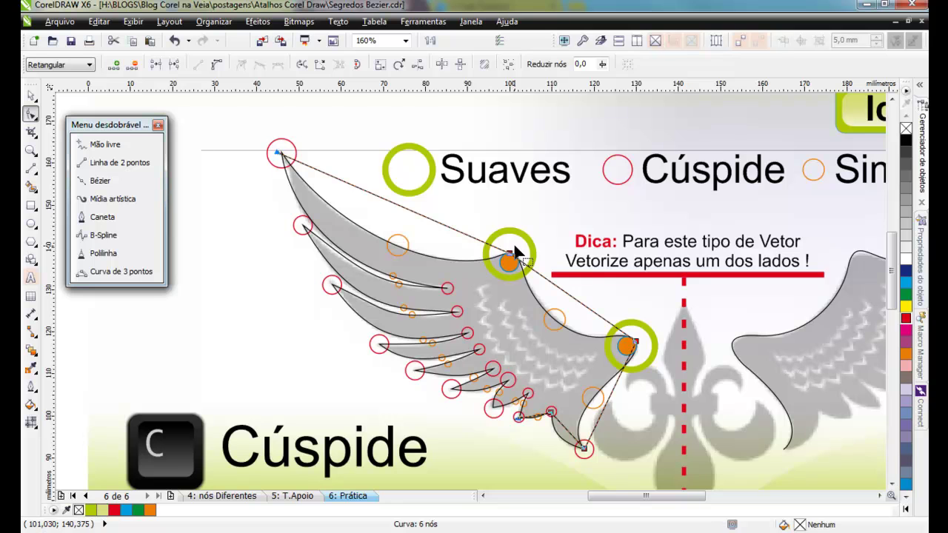
click(315, 194)
click(396, 205)
click(215, 66)
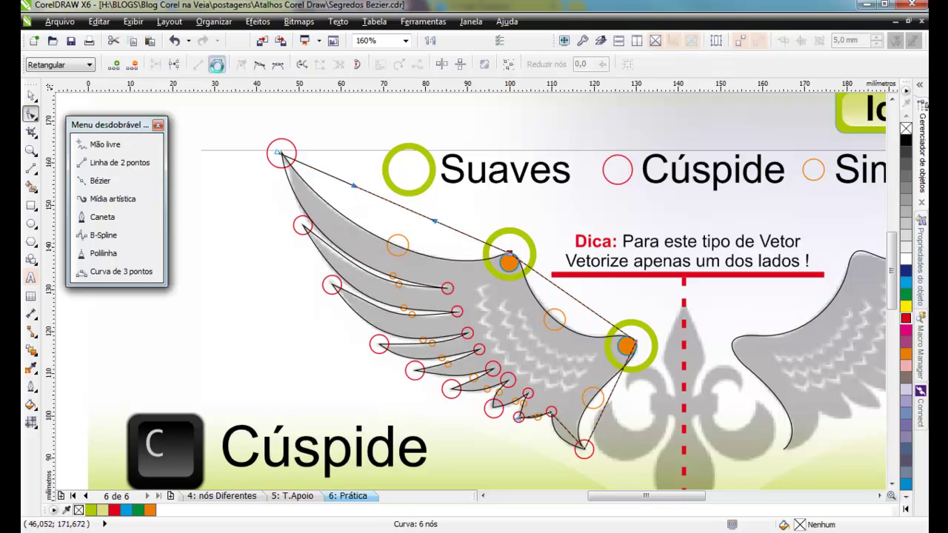
drag(414, 216, 542, 277)
drag(455, 215, 550, 300)
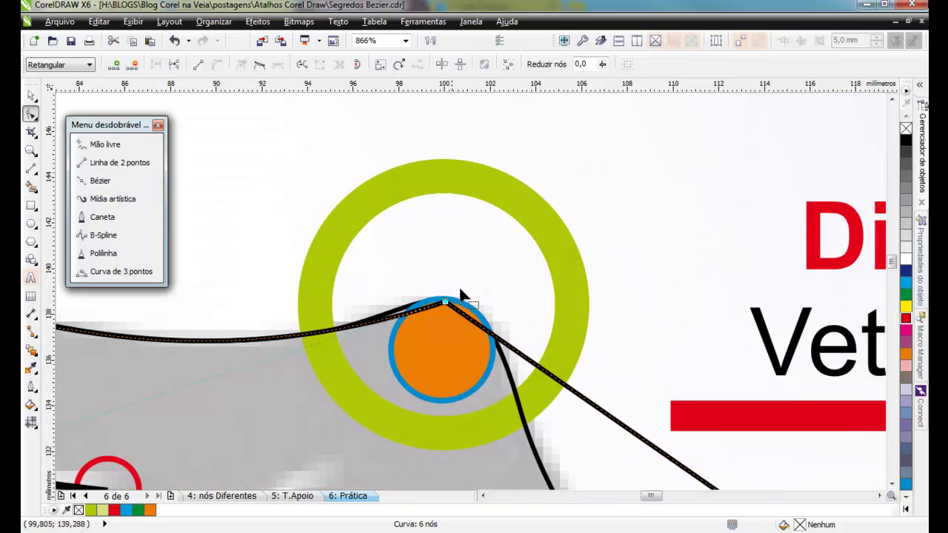
Place nodes on both sides of the left wing's upper bump and curve the segment between them over the bump
drag(444, 304, 317, 333)
drag(538, 458, 521, 416)
click(431, 374)
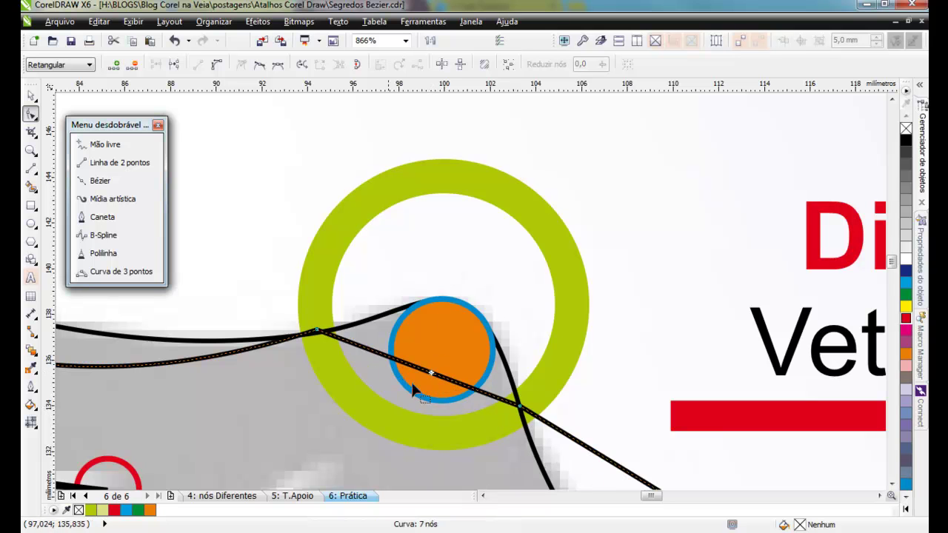
drag(434, 375, 480, 310)
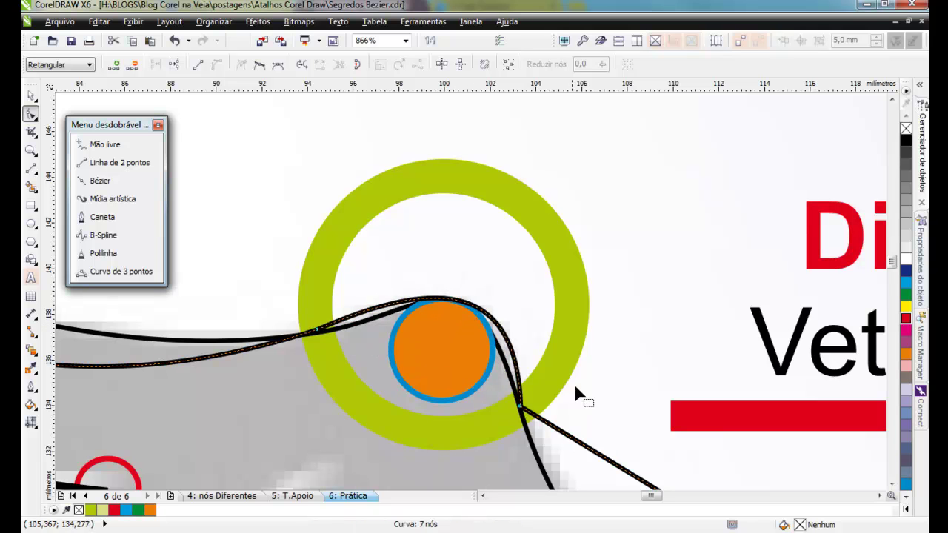
drag(507, 425, 508, 422)
drag(517, 285, 494, 285)
drag(432, 282, 494, 322)
Convert the straight line between the left wing's two bumps to a curve and bend it down along the wing's edge
scroll(482, 282, down, 2)
scroll(474, 300, down, 1)
key(ctrl+z)
click(496, 303)
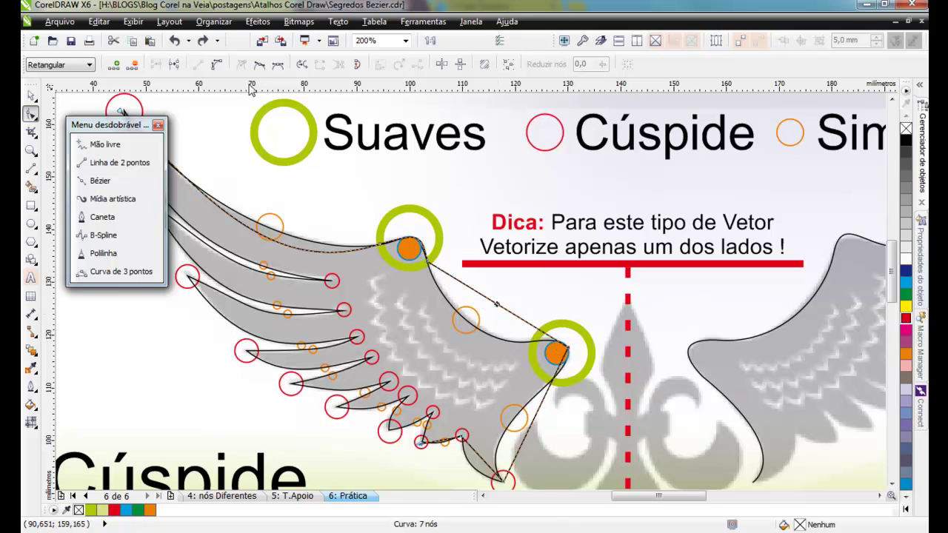
click(217, 66)
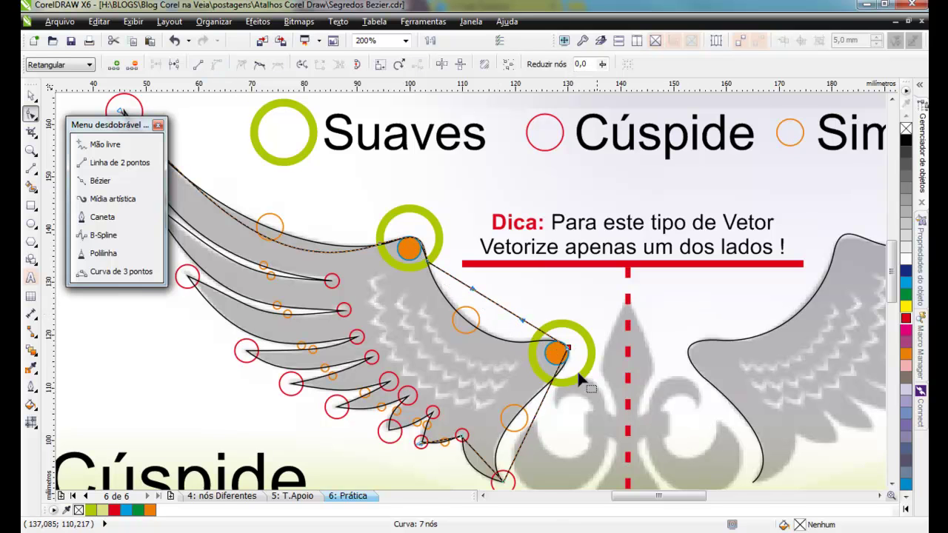
drag(494, 306, 501, 337)
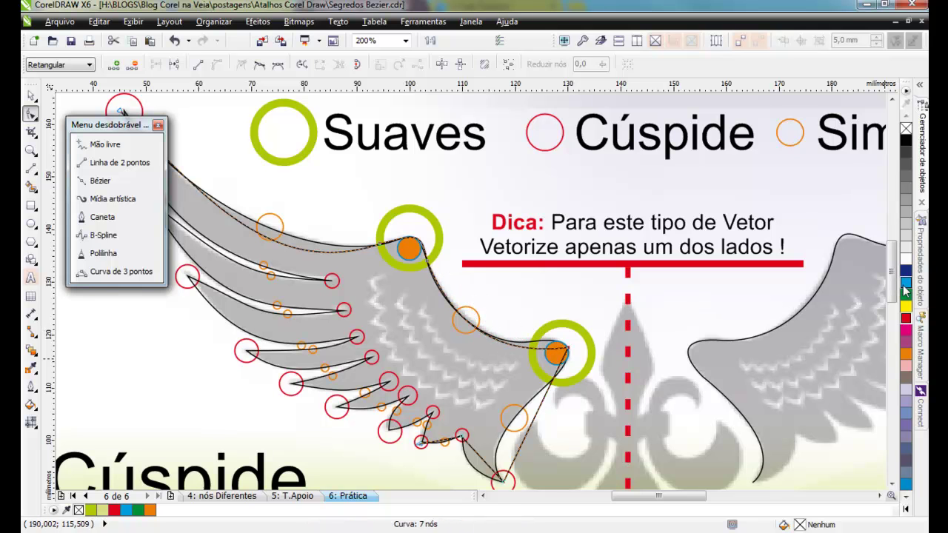
Give the left wing's trace a blue outline and reshape its upper-edge segment to follow the wing near the upper bump
scroll(381, 271, up, 2)
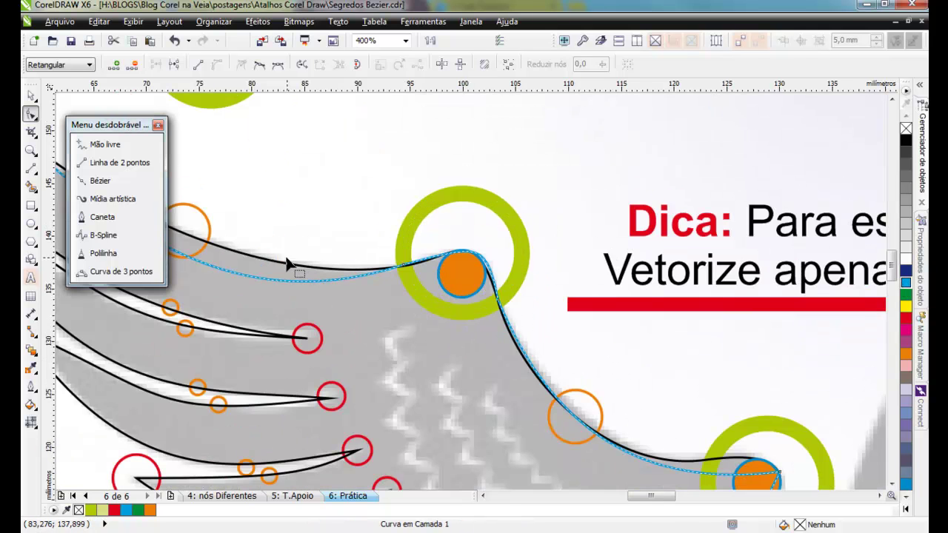
drag(310, 298, 364, 290)
scroll(471, 291, down, 2)
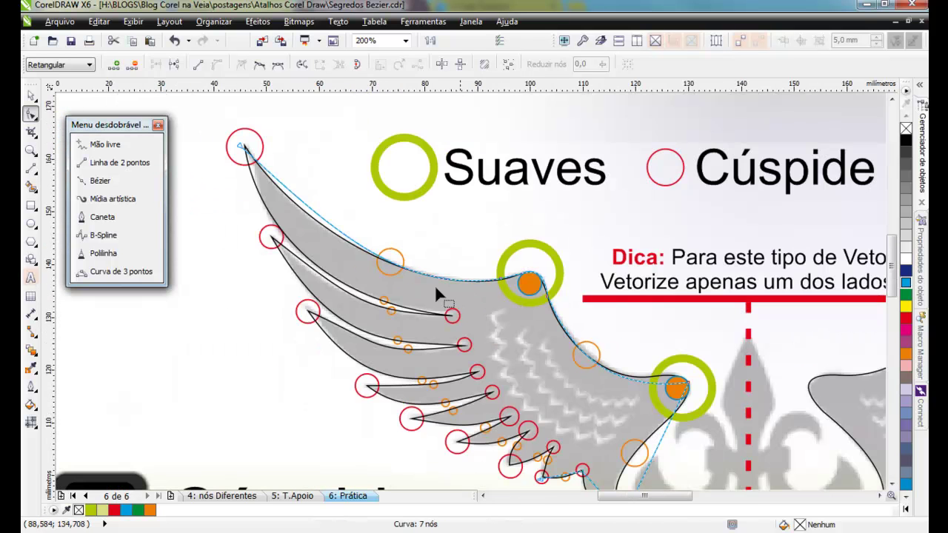
Move the blue trace's end node onto the left wing's upper tip and adjust its control handle to fit the upper edge
scroll(279, 212, up, 1)
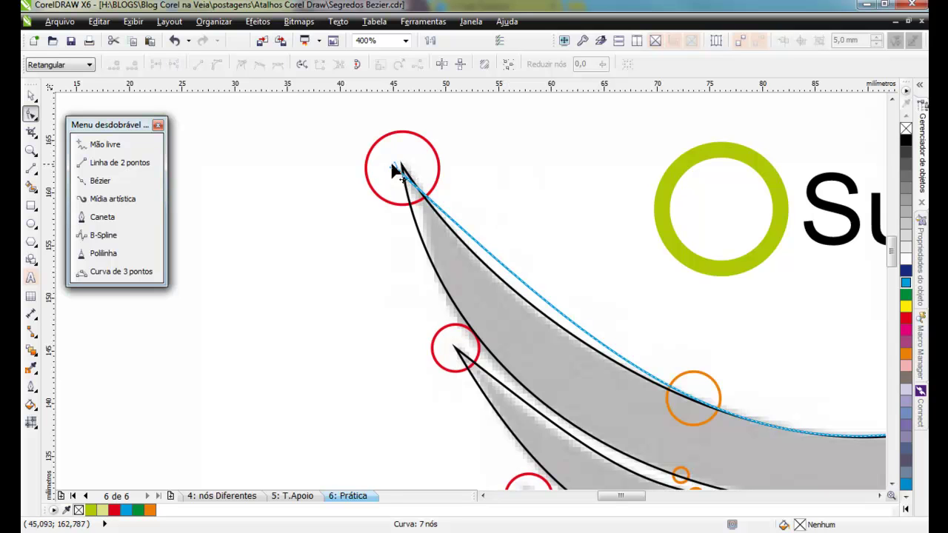
drag(398, 167, 402, 164)
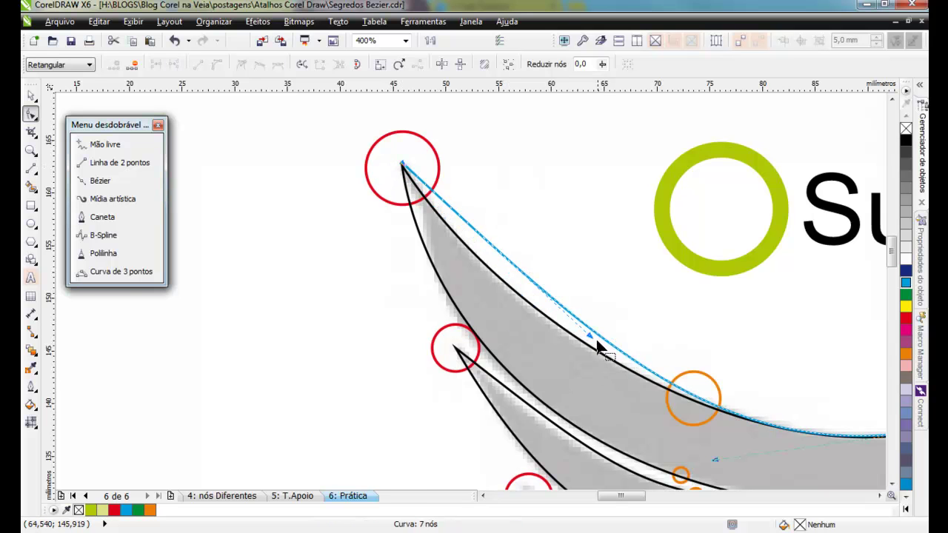
drag(590, 334, 492, 302)
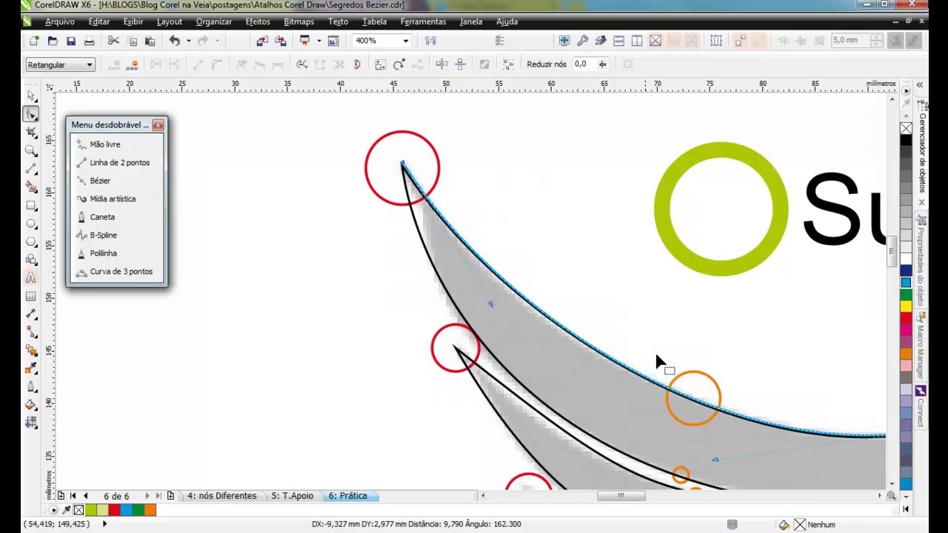
scroll(466, 294, down, 2)
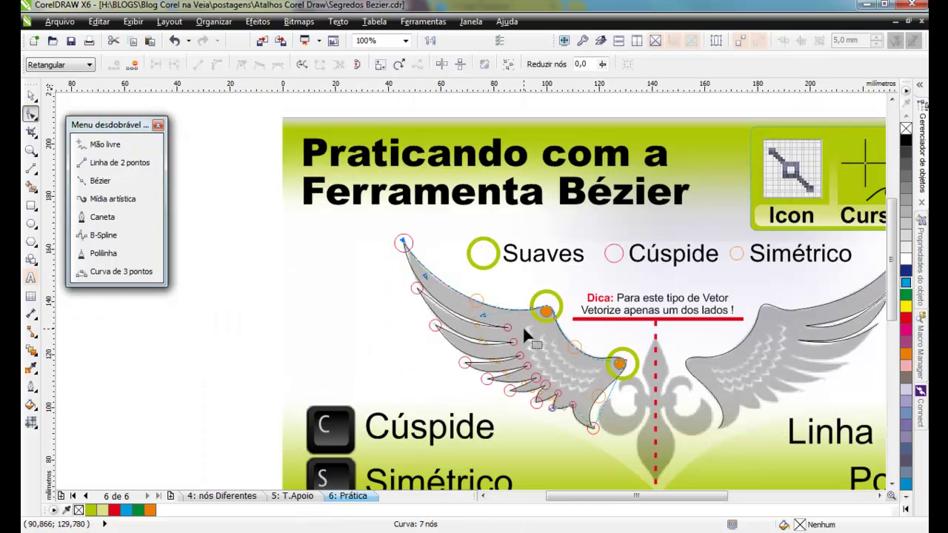
key(Delete)
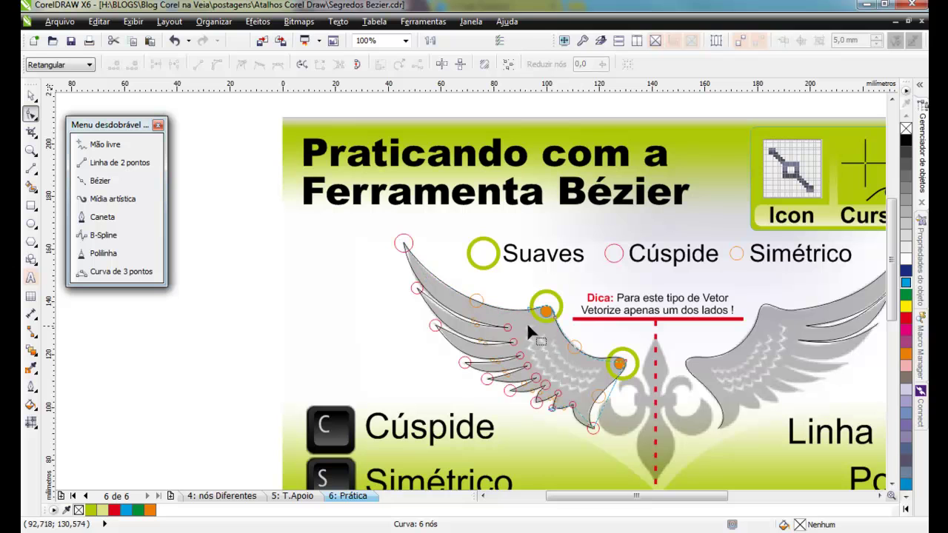
double_click(30, 95)
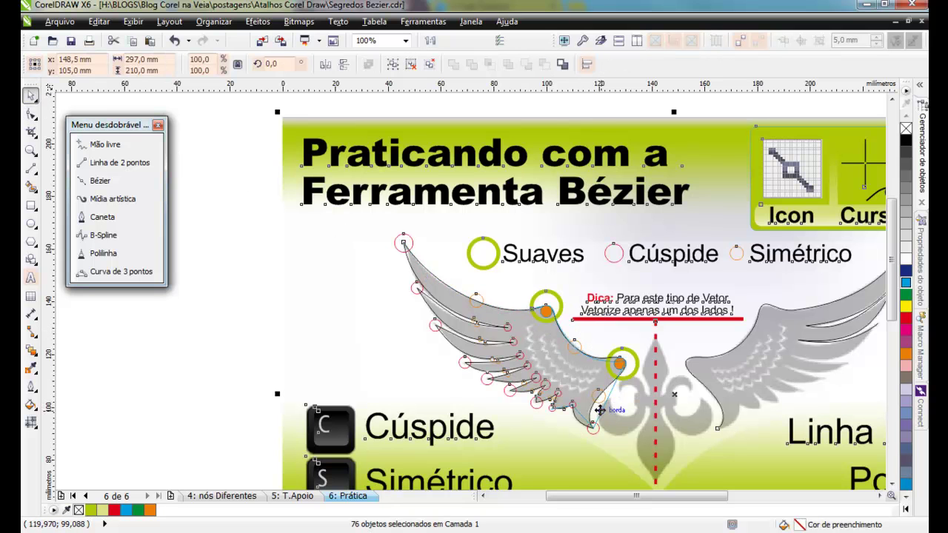
key(Escape)
key(Delete)
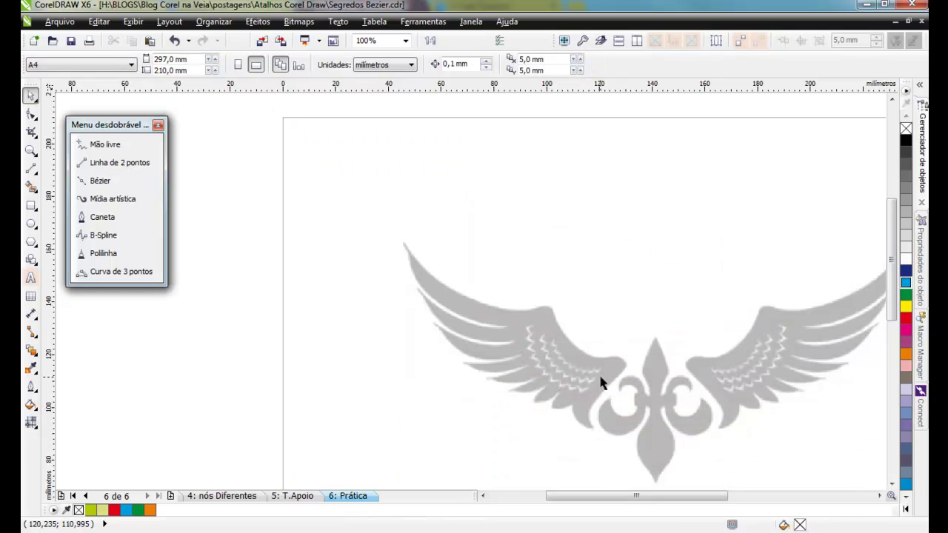
key(ctrl+z)
key(Escape)
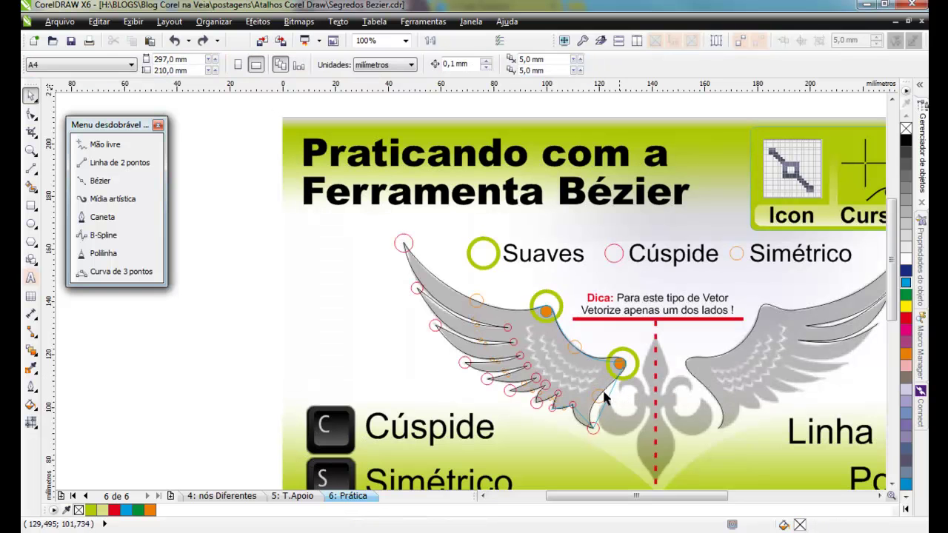
Delete the blue practice trace from the left wing and show the whole page
click(613, 389)
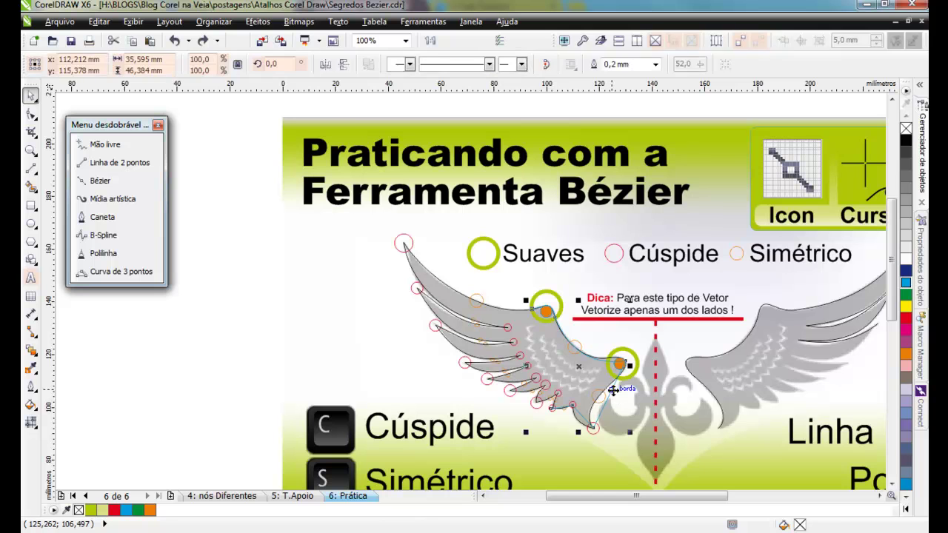
key(Delete)
key(F4)
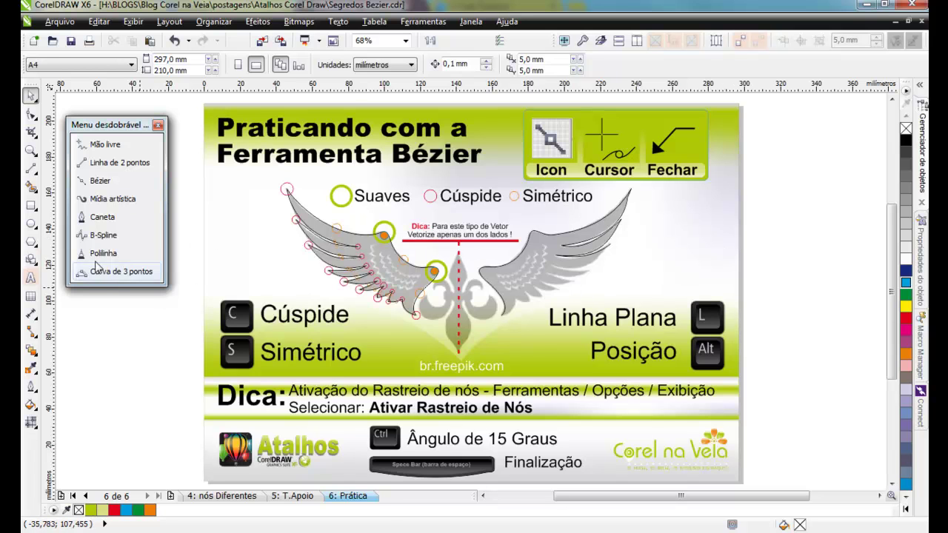
Draw an open three-node Bézier curve, about 23 mm wide and 78 mm high, in the empty area beside the page
click(100, 181)
click(796, 196)
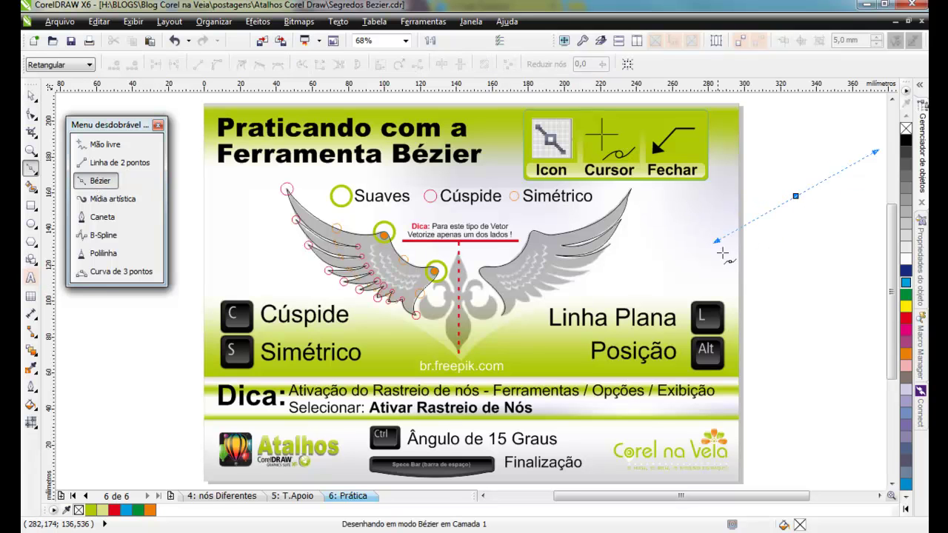
drag(772, 335, 836, 298)
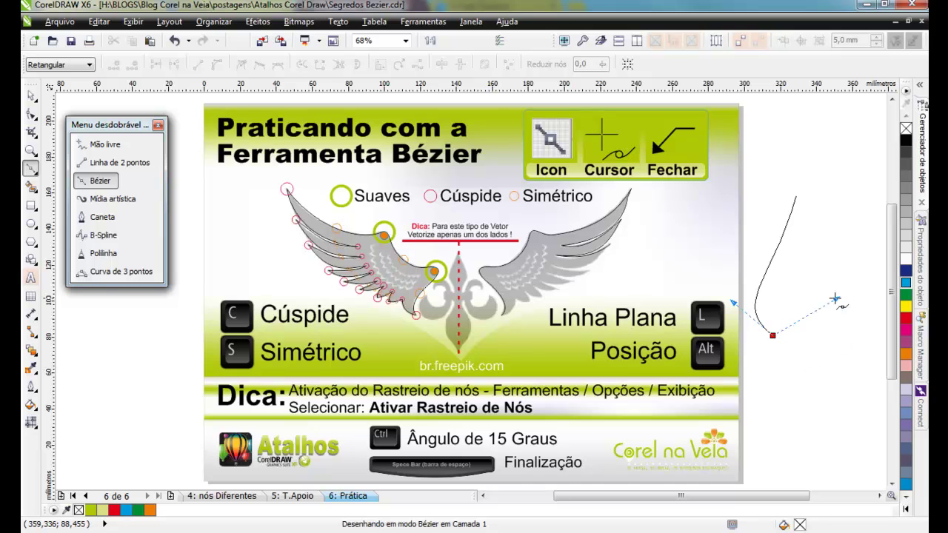
drag(770, 286, 811, 221)
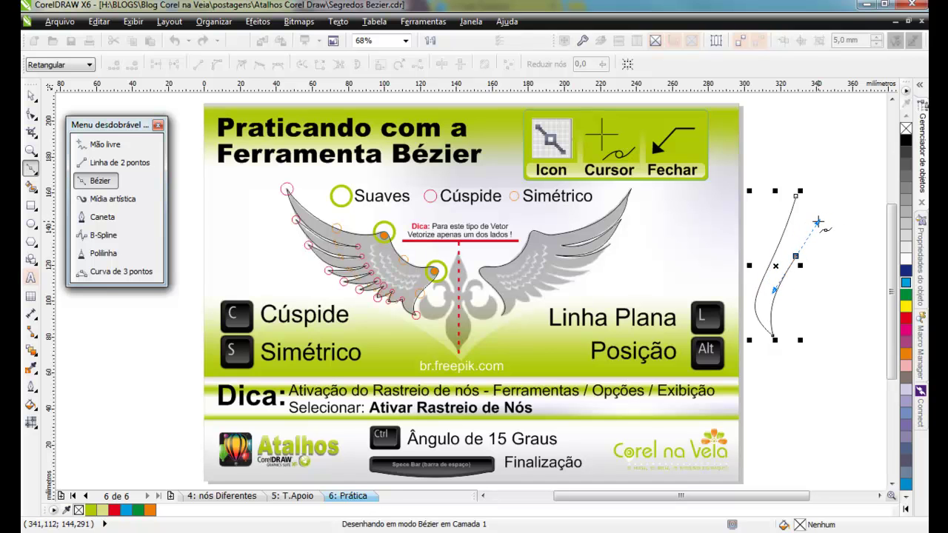
key(space)
Delete the Bézier curve drawn beside the page
drag(831, 169, 748, 361)
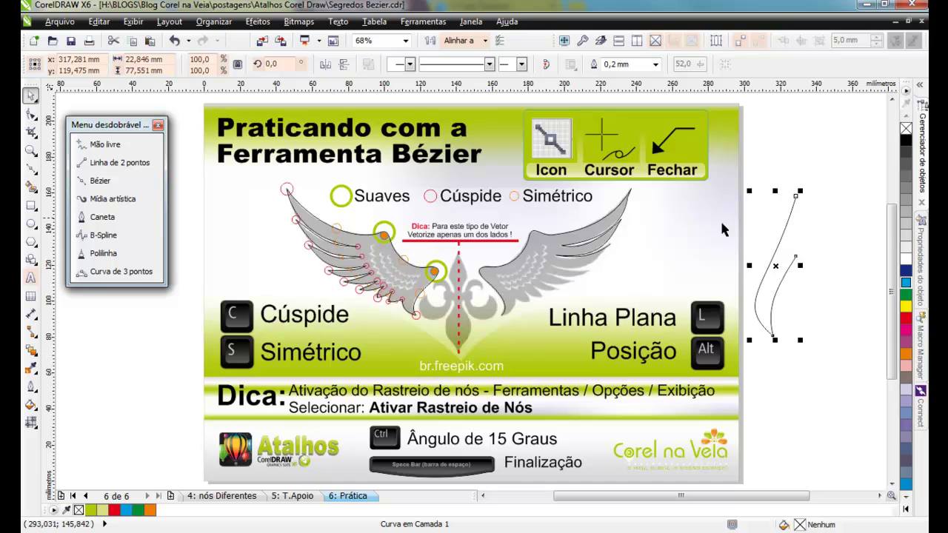
click(790, 314)
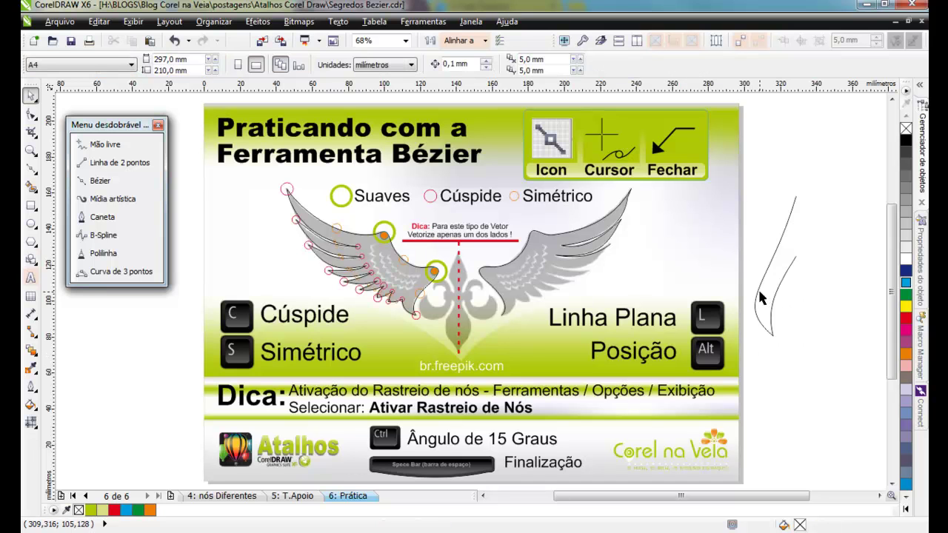
click(761, 298)
key(Delete)
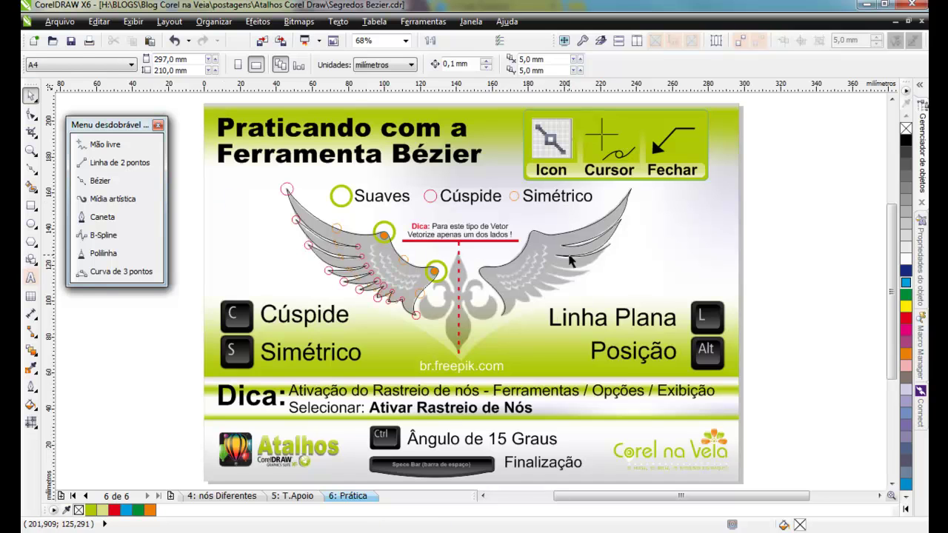
Review the earlier pages on Bézier's history, drawing lines, node types and support keys, and return to the practice page
click(571, 260)
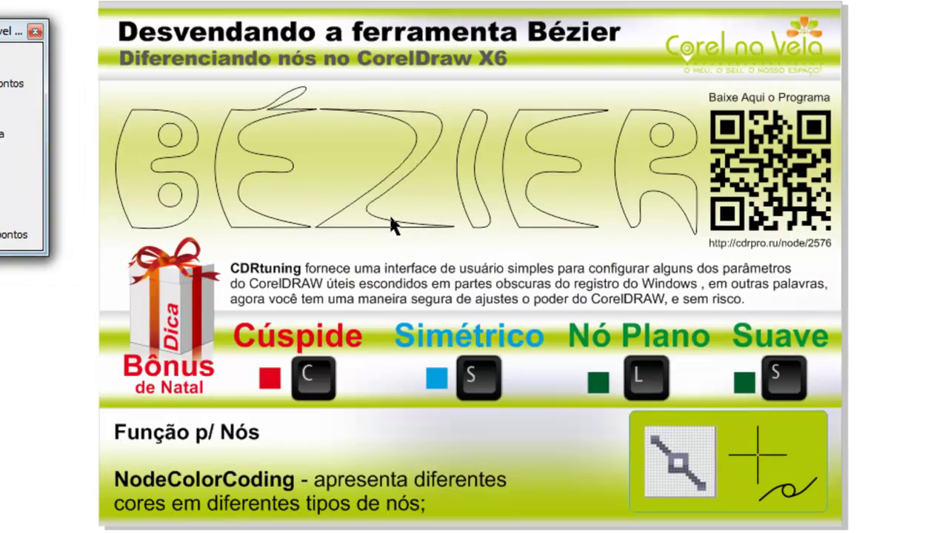
key(Page_Up)
key(Page_Up)
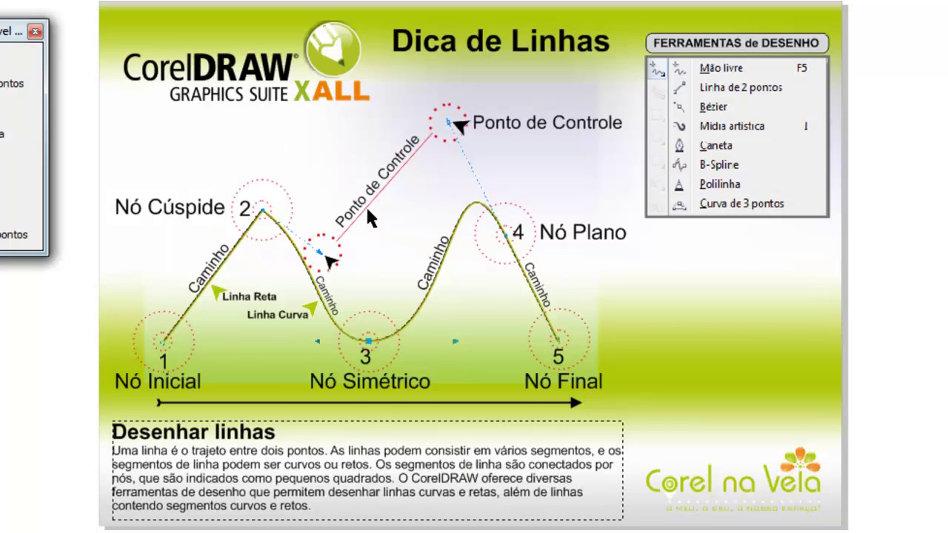
key(Left)
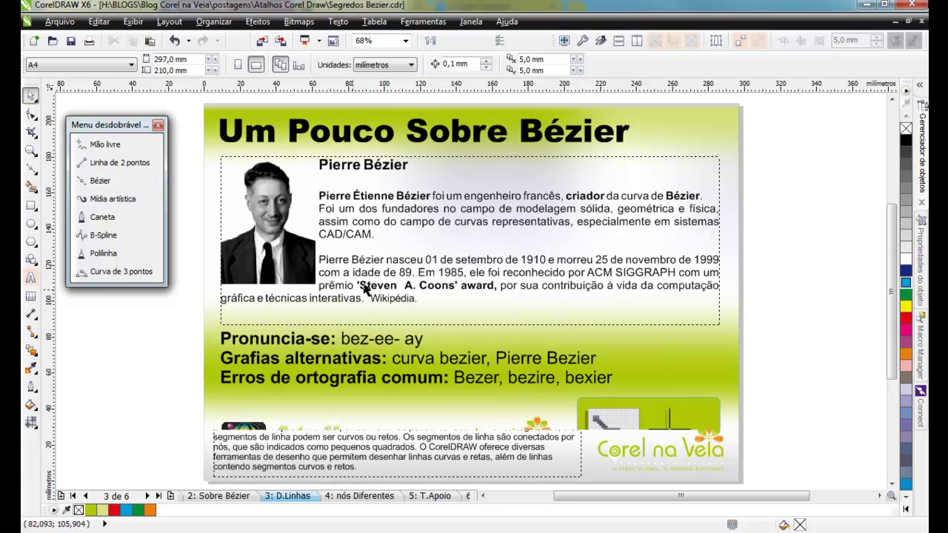
key(Page_Down)
key(Page_Down)
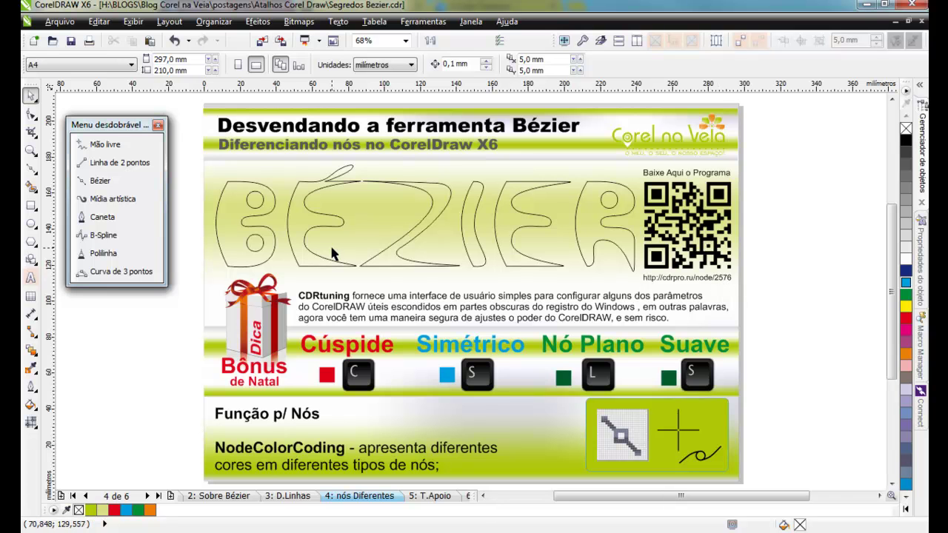
key(Page_Down)
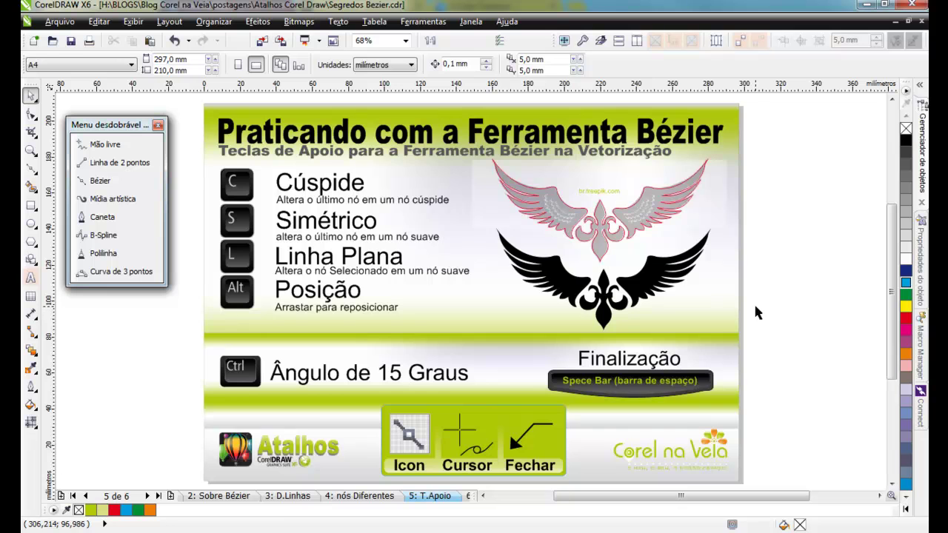
key(Page_Down)
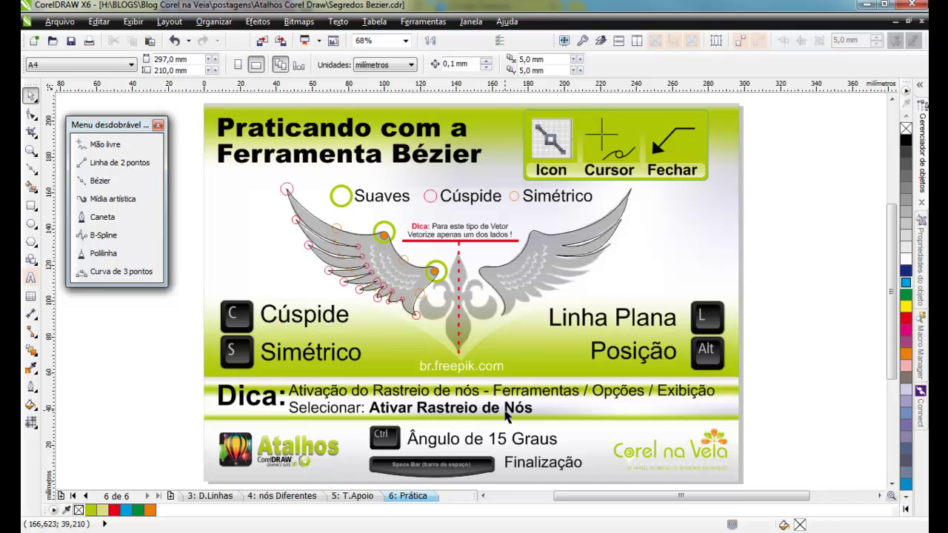
Shift the node just below the inner bump of the right wing's trace slightly into the wing with the Bézier tool
click(581, 255)
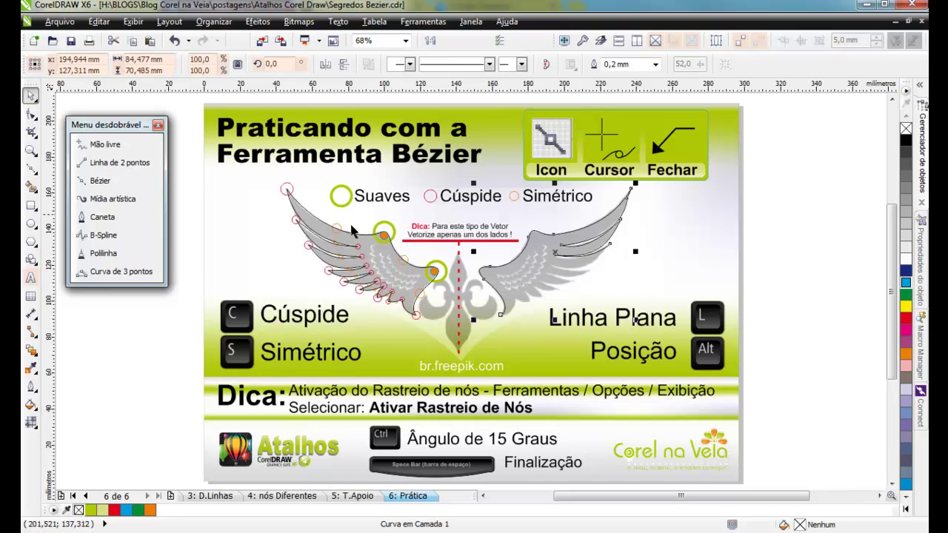
click(100, 181)
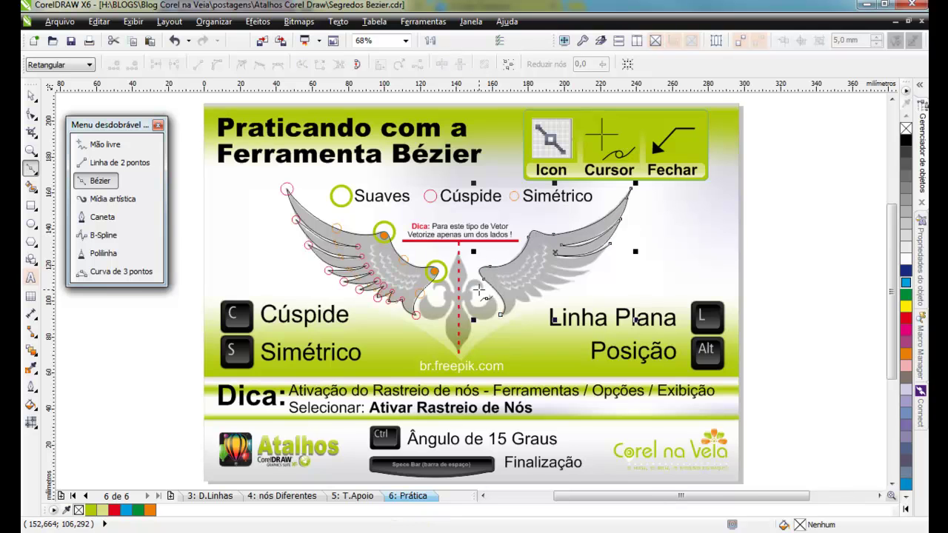
scroll(484, 285, up, 3)
scroll(478, 289, up, 4)
click(462, 242)
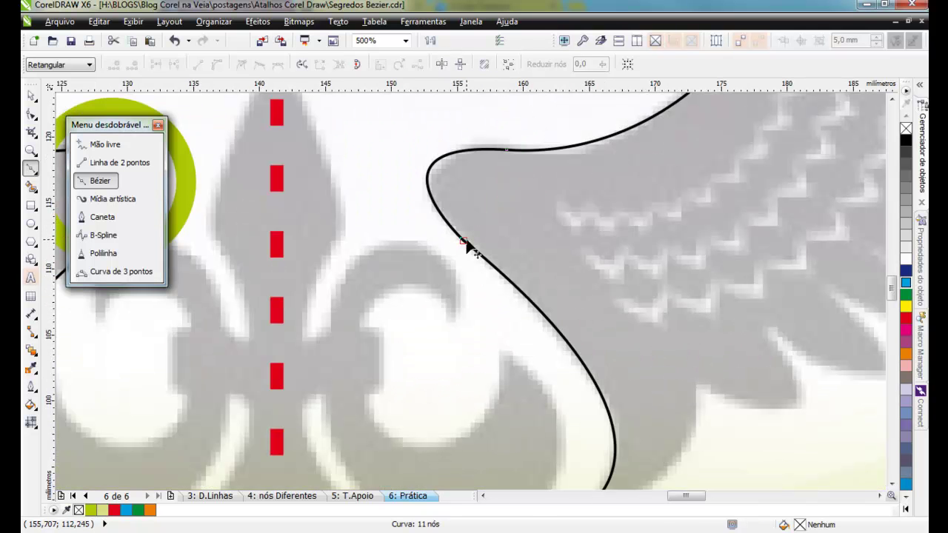
drag(463, 243, 469, 243)
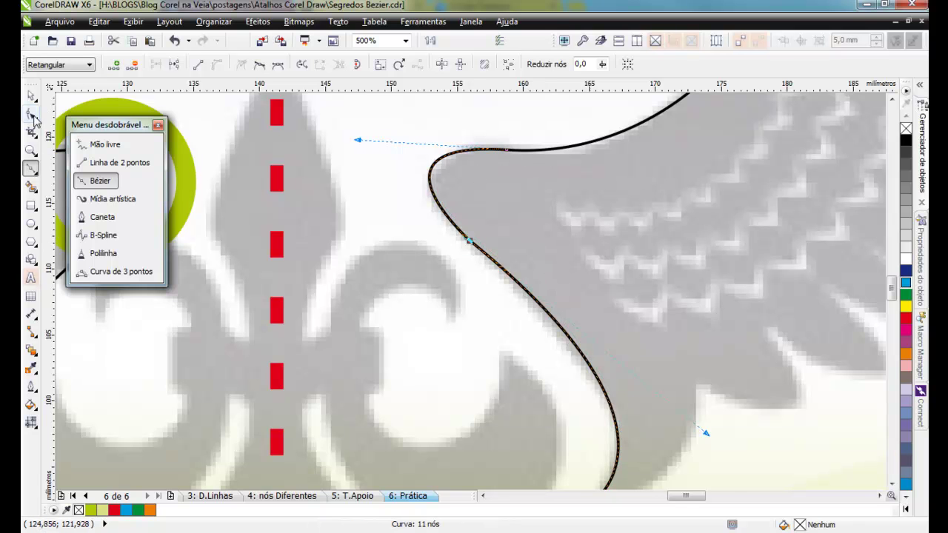
scroll(471, 293, down, 5)
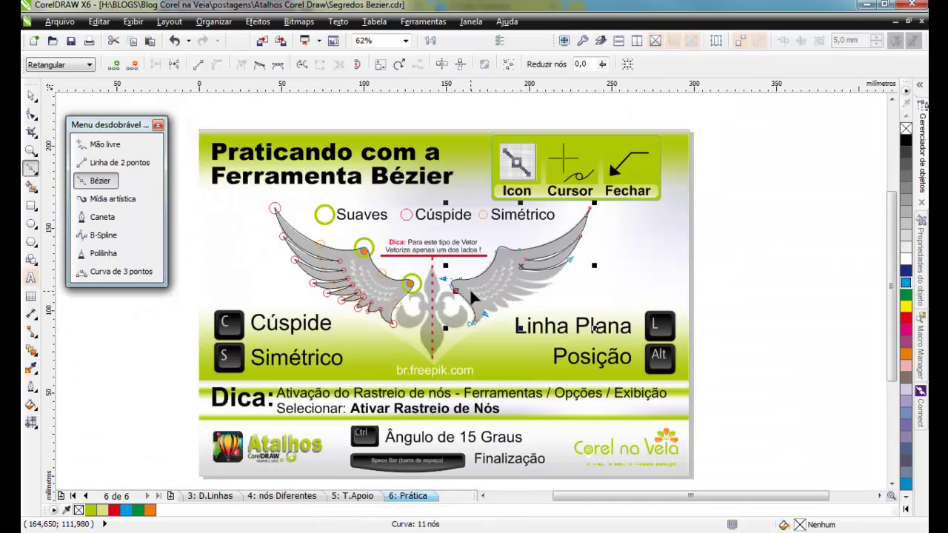
scroll(469, 294, up, 1)
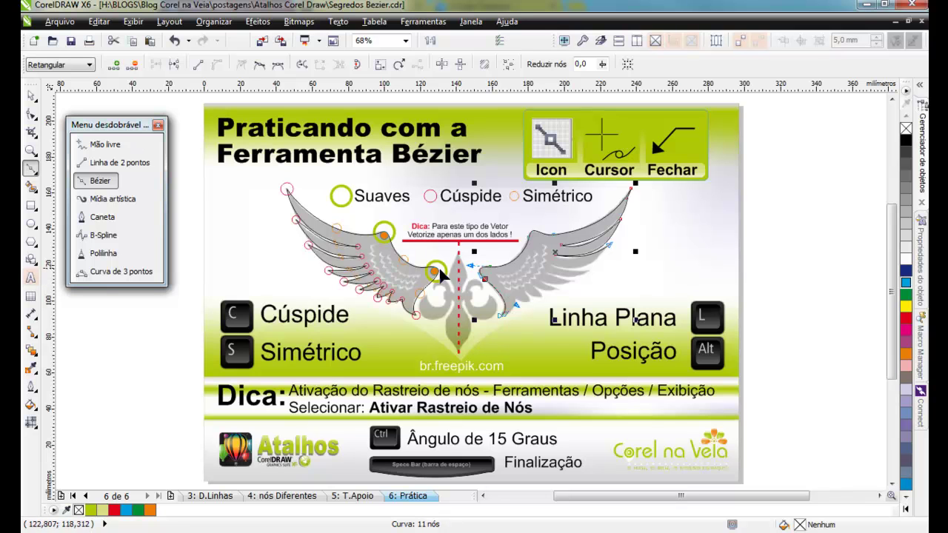
Delete the right wing's trace and open the support-keys page T.Apoio
click(31, 95)
click(579, 250)
key(Delete)
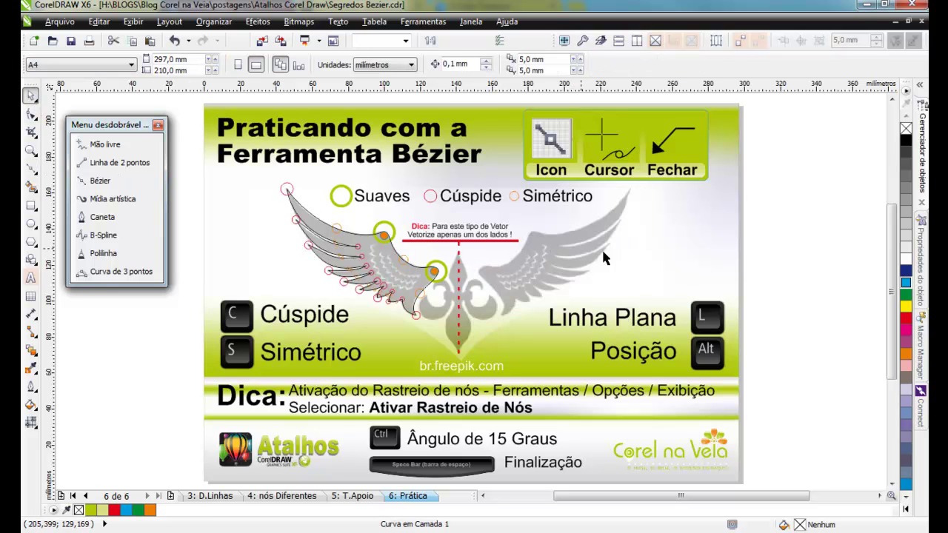
key(Page_Up)
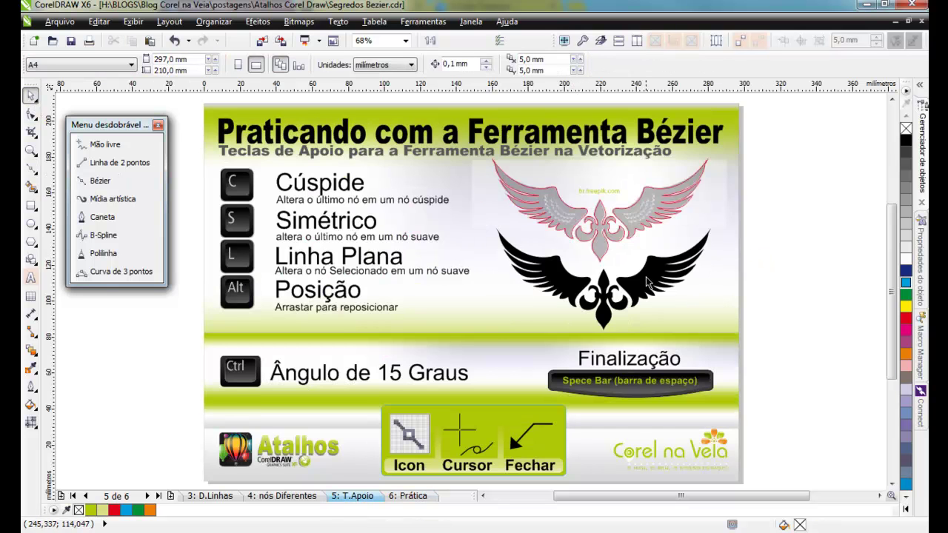
Draw a vertical Bézier line about 48 mm long through the centre of the black winged emblem on page T.Apoio
click(638, 287)
key(F2)
drag(444, 197, 757, 354)
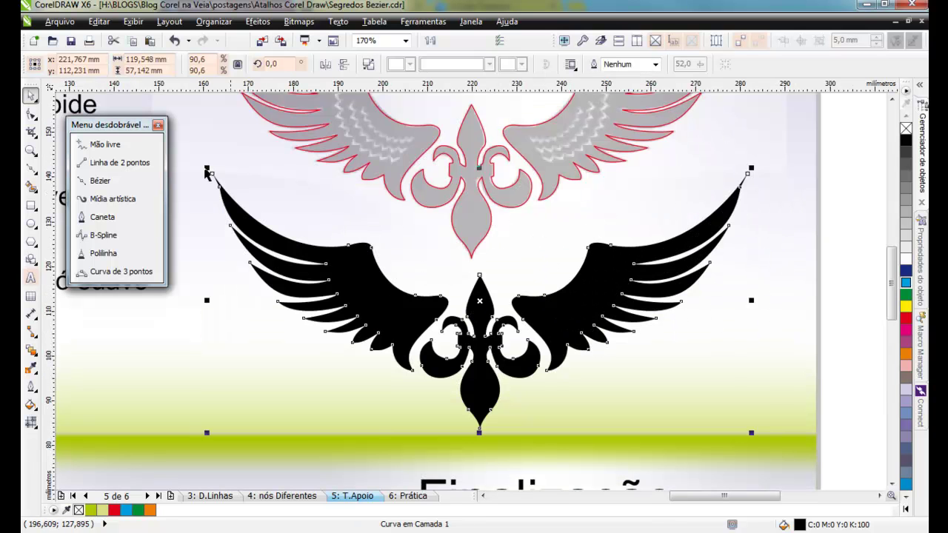
click(98, 181)
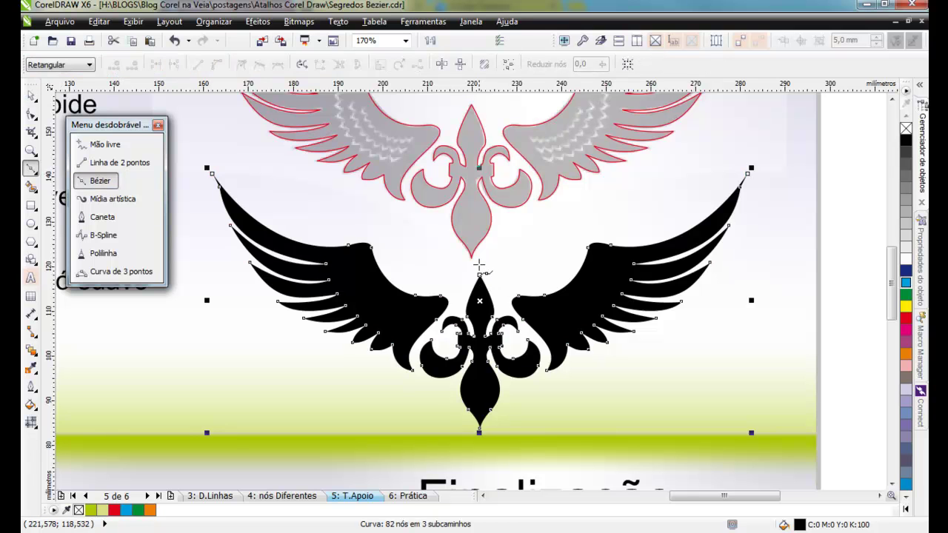
click(478, 260)
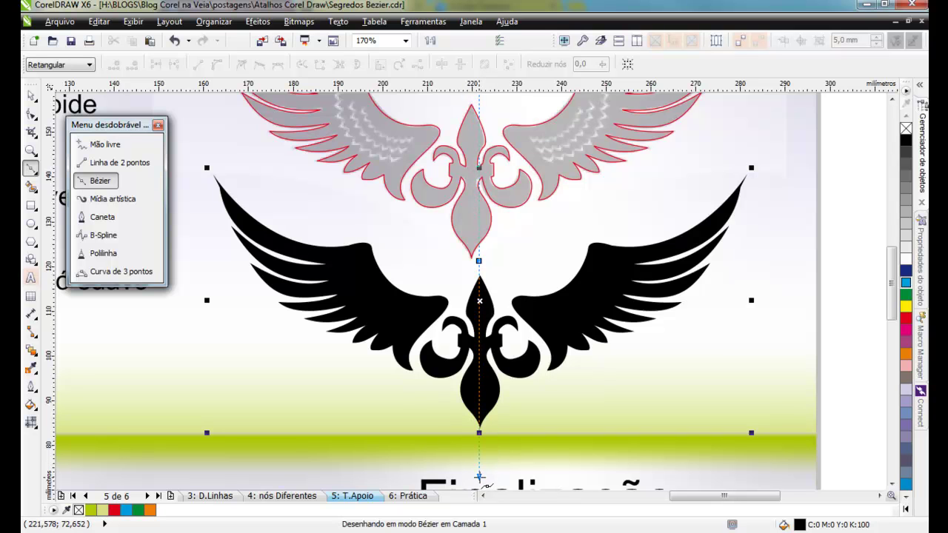
click(479, 475)
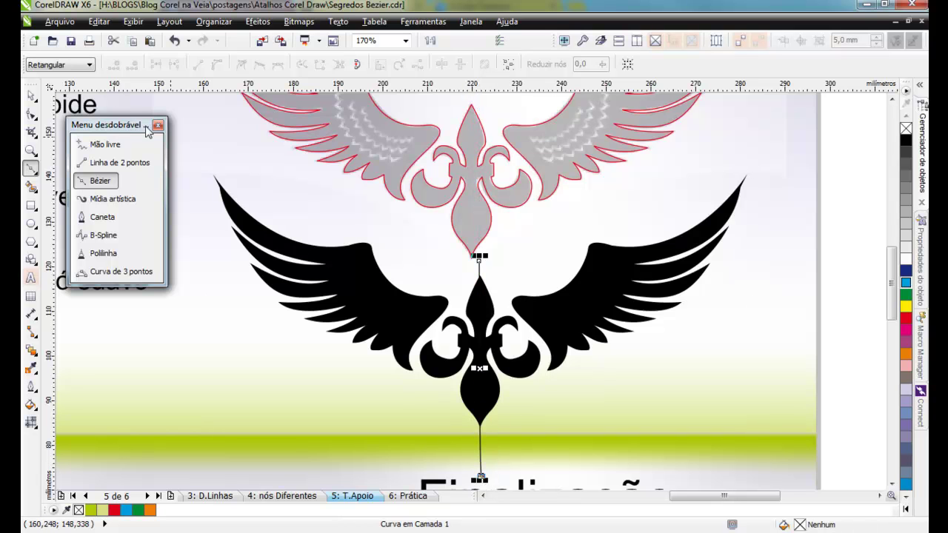
Trim the black winged emblem with the vertical centre line
click(31, 96)
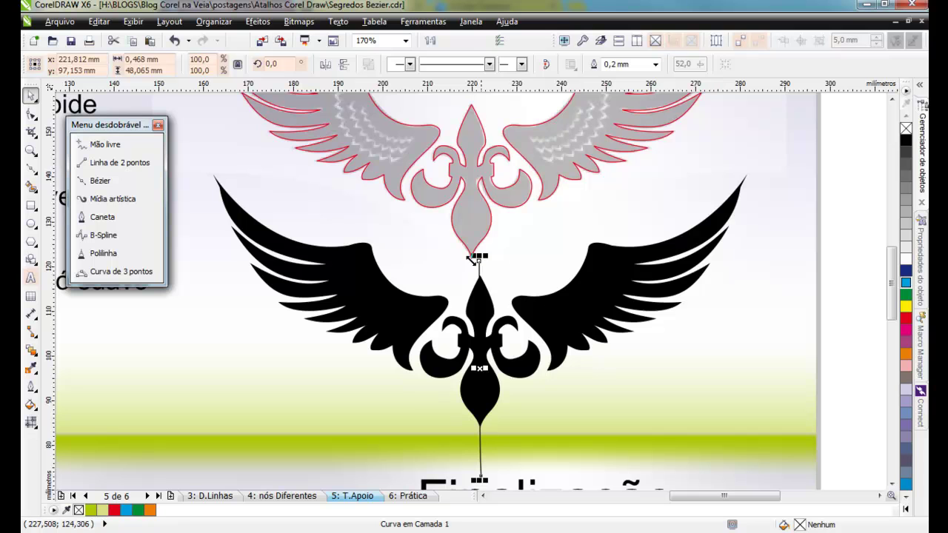
shift+click(590, 309)
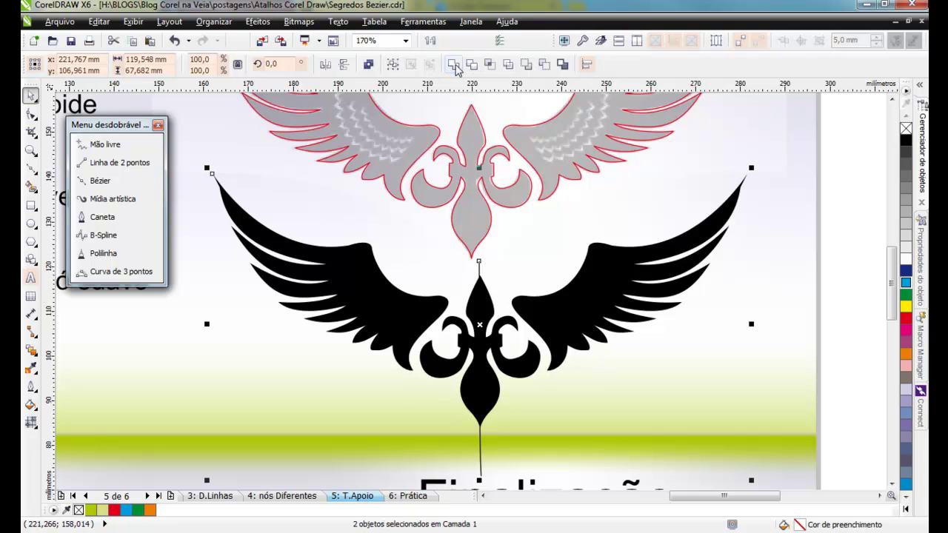
click(472, 64)
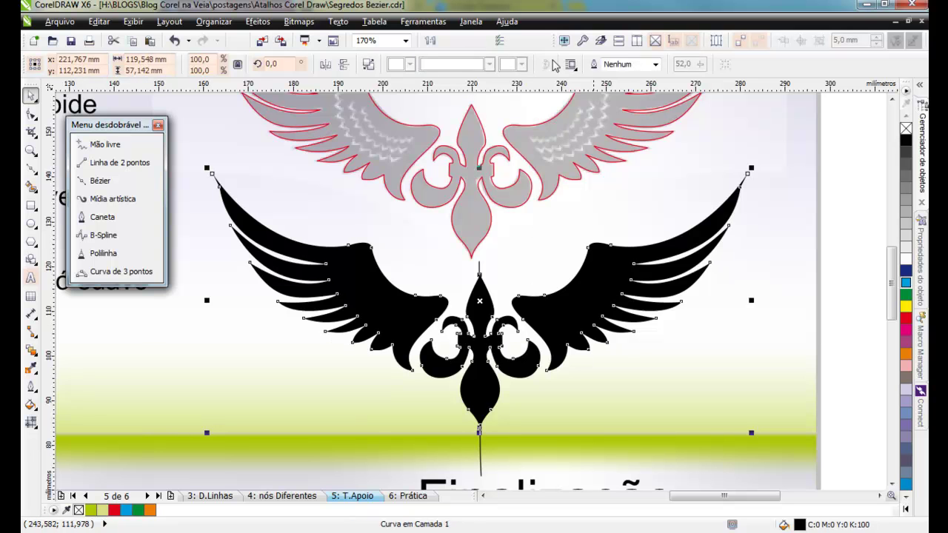
Break the trimmed emblem apart and delete its right half and the vertical cutting line
drag(850, 130, 476, 451)
key(Delete)
click(480, 451)
key(Delete)
click(464, 344)
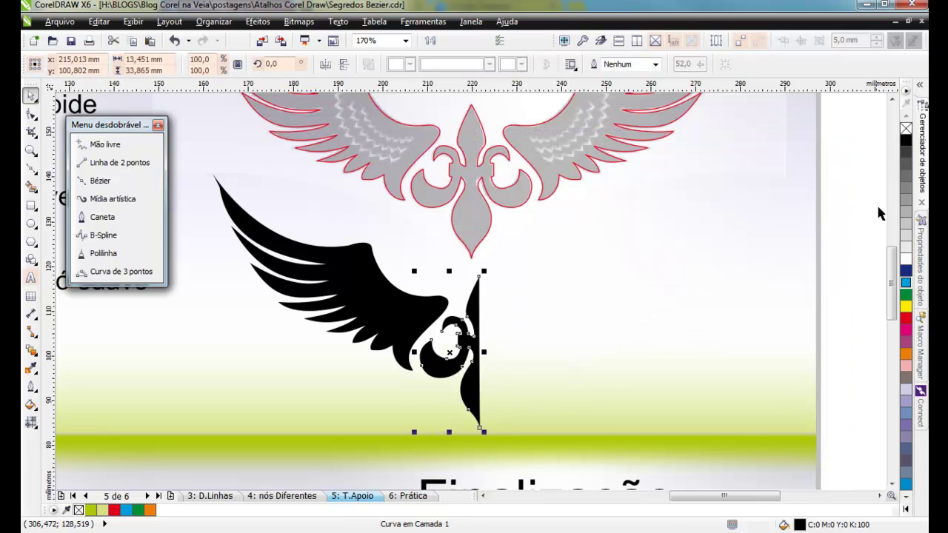
Weld the remaining left wing and half fleur-de-lis into one shape
drag(844, 123, 206, 449)
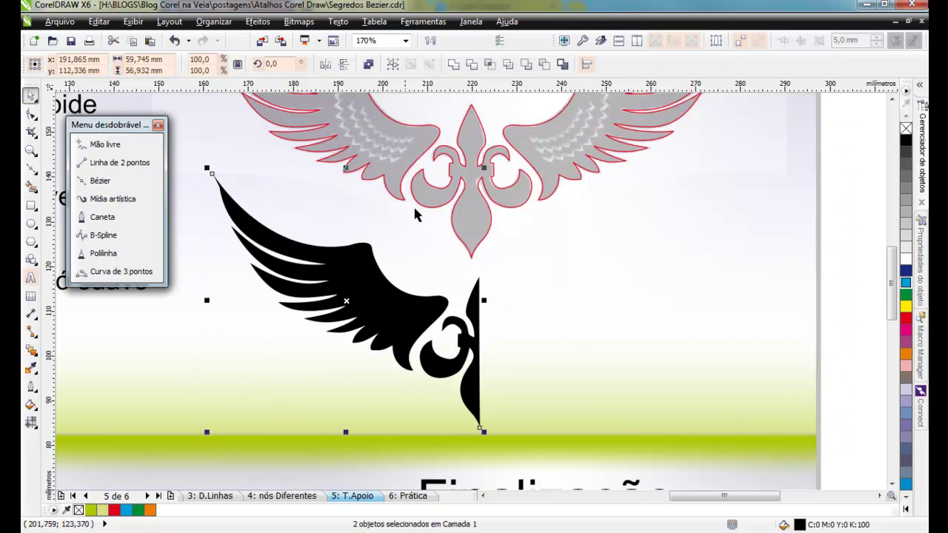
click(453, 65)
click(845, 254)
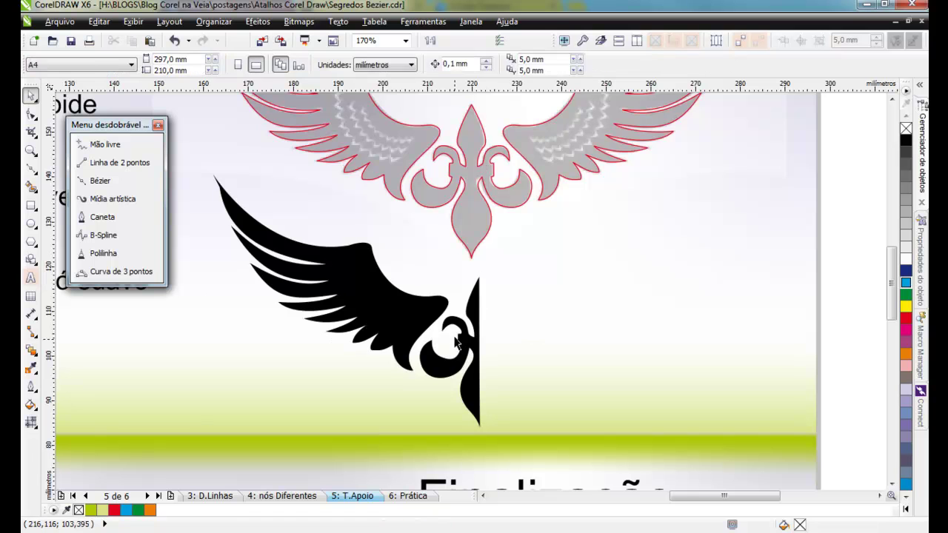
click(472, 306)
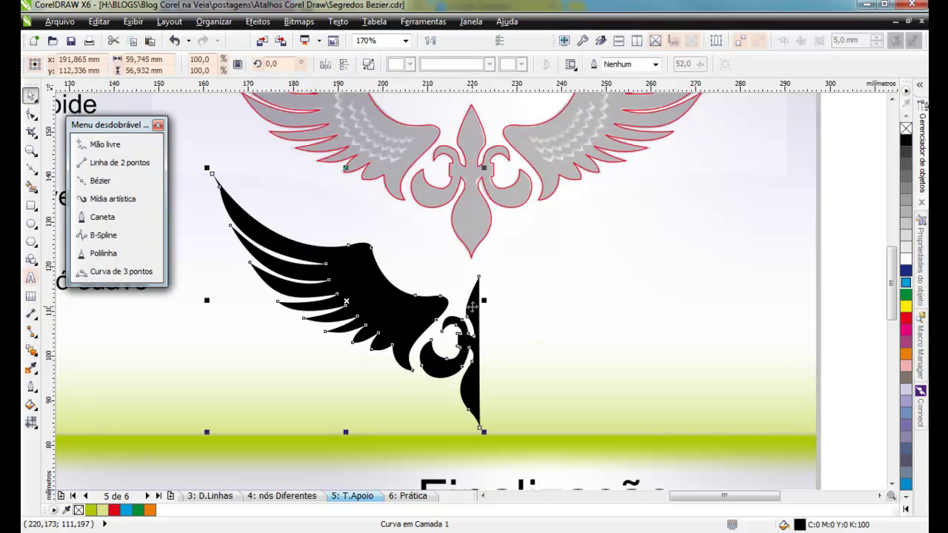
Paste a copy of the half emblem on page Prática and move it over the grey right wing
key(Page_Down)
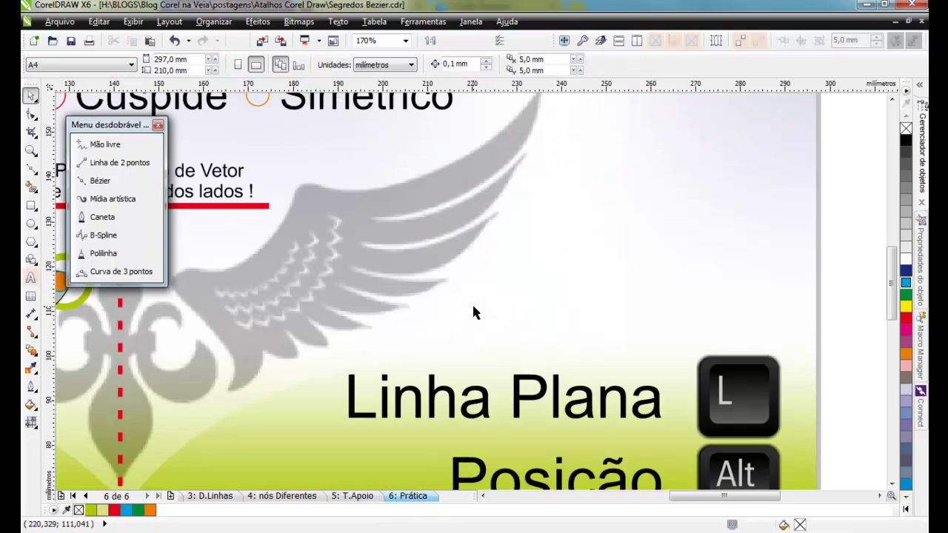
key(shift+F4)
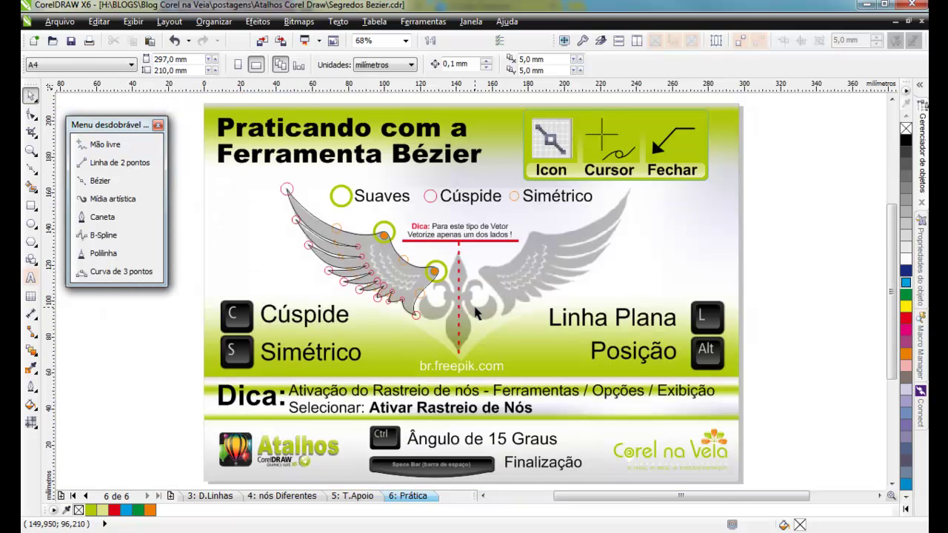
key(ctrl+v)
drag(554, 288, 618, 238)
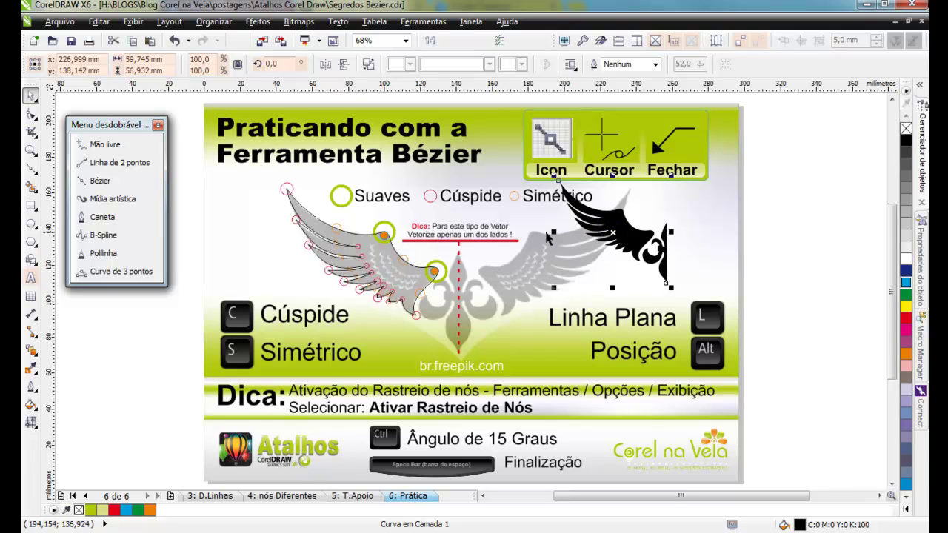
Duplicate the pasted half emblem onto the empty area to the right of the page
scroll(555, 231, up, 2)
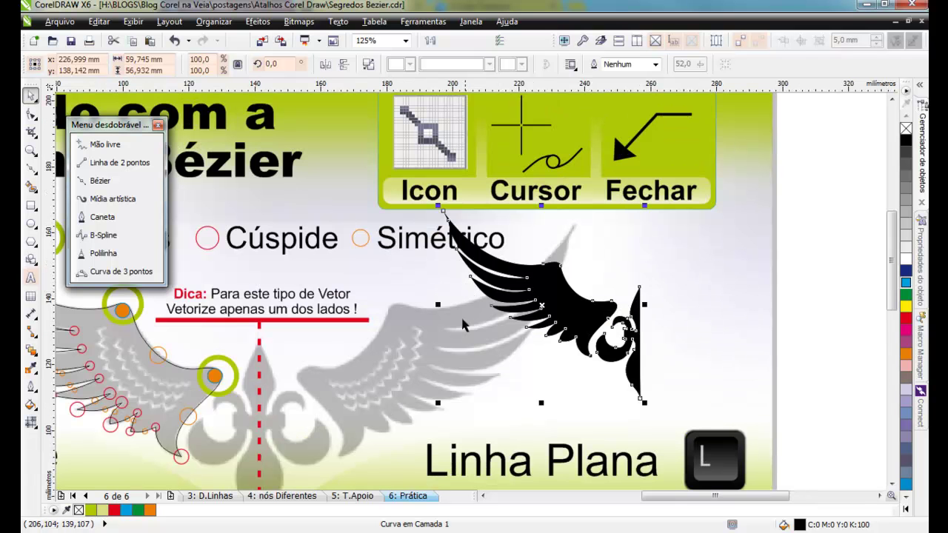
scroll(569, 305, down, 2)
drag(463, 287, 674, 283)
right_click(673, 283)
Mirror a copy of the duplicated half emblem horizontally across its straight edge to form the complete winged emblem
scroll(681, 283, up, 1)
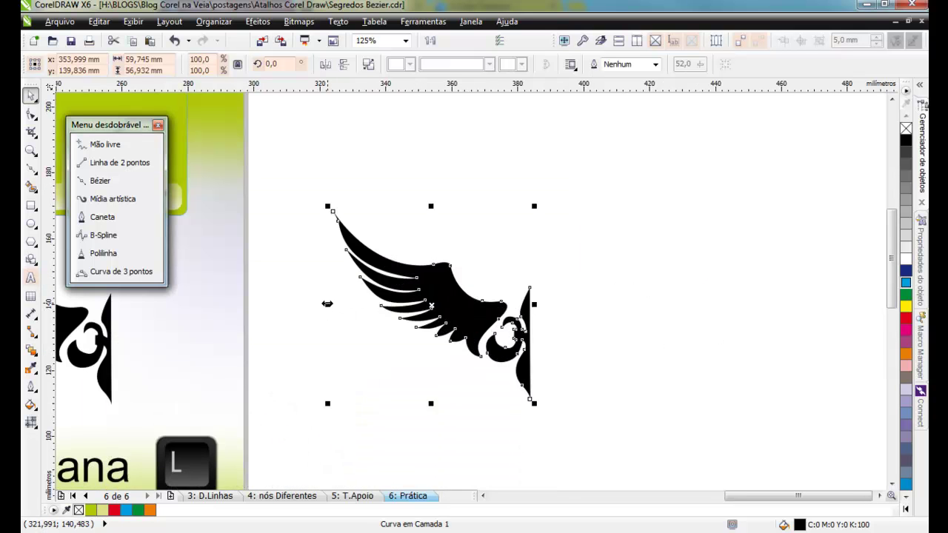
drag(328, 304, 629, 390)
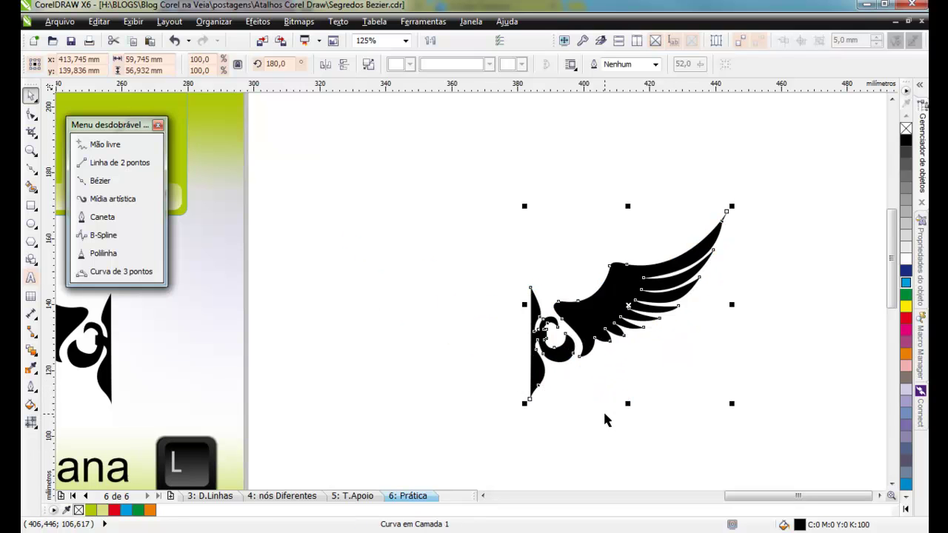
drag(731, 304, 470, 390)
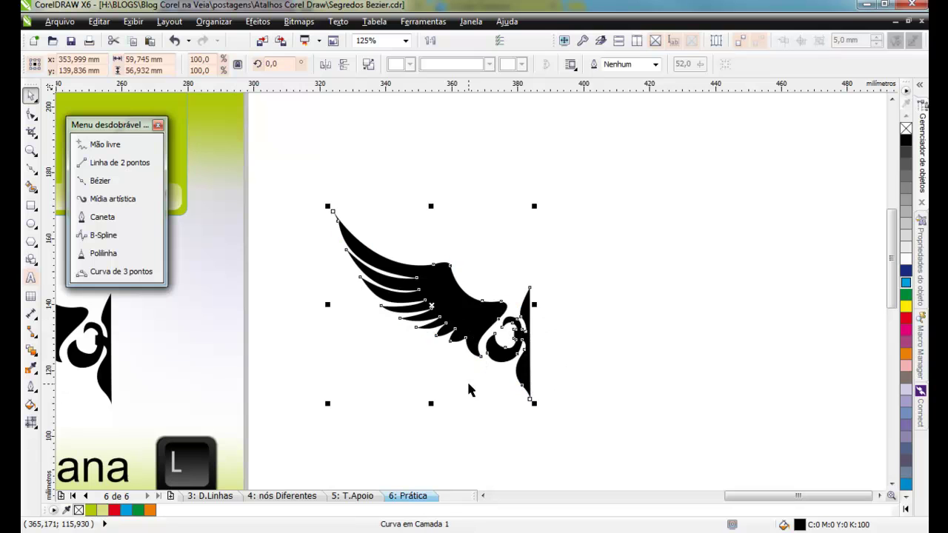
drag(328, 306, 626, 393)
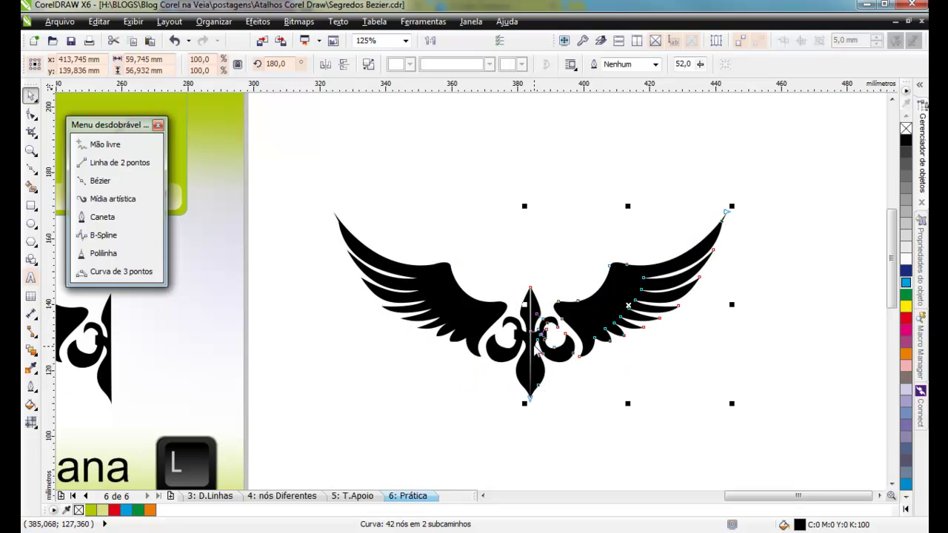
Examine the seam between the two mirrored halves of the emblem up close
scroll(534, 344, up, 2)
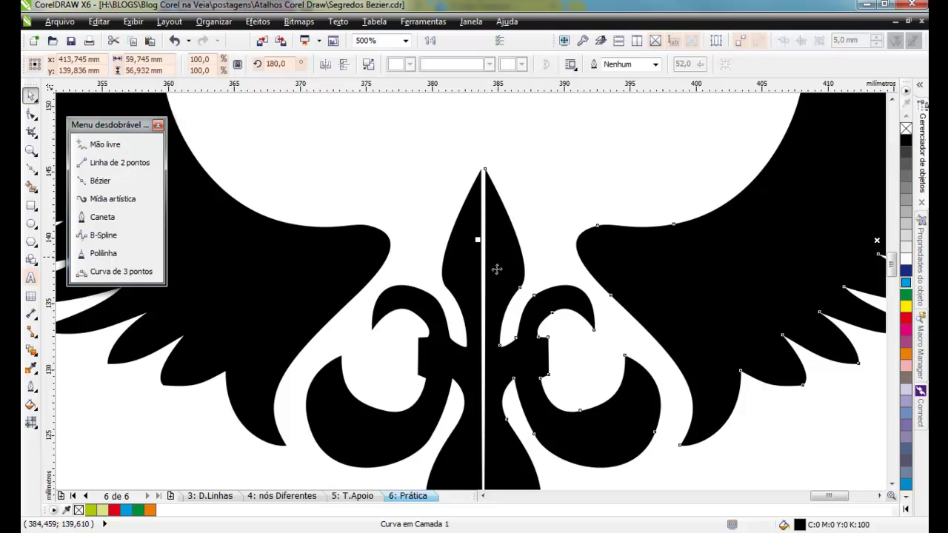
scroll(496, 269, down, 2)
scroll(453, 251, up, 2)
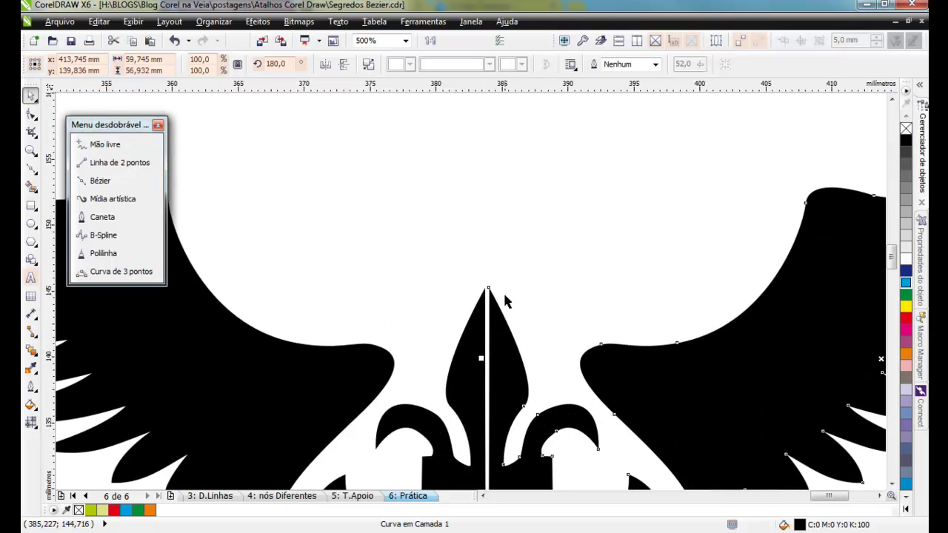
scroll(469, 289, up, 2)
scroll(470, 286, down, 4)
key(ctrl+l)
click(374, 357)
shift+click(424, 323)
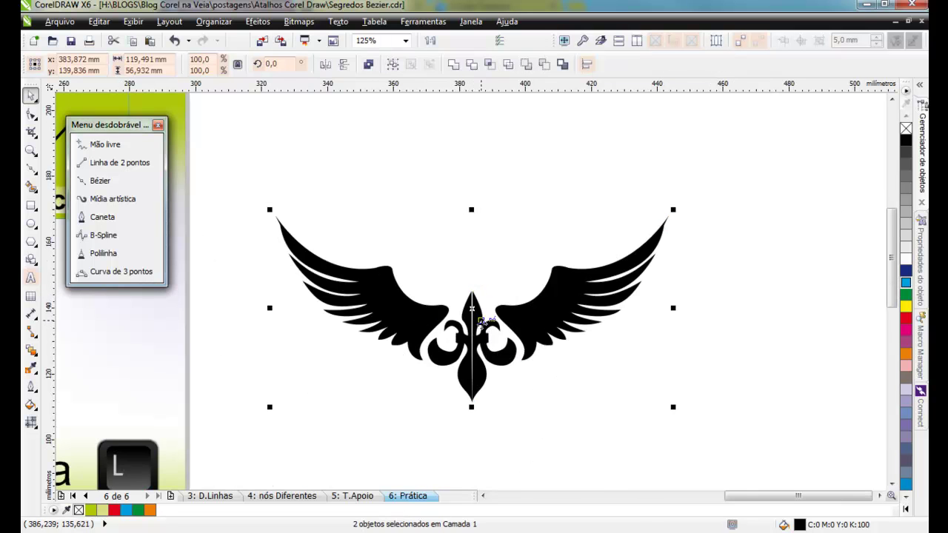
click(481, 294)
click(482, 318)
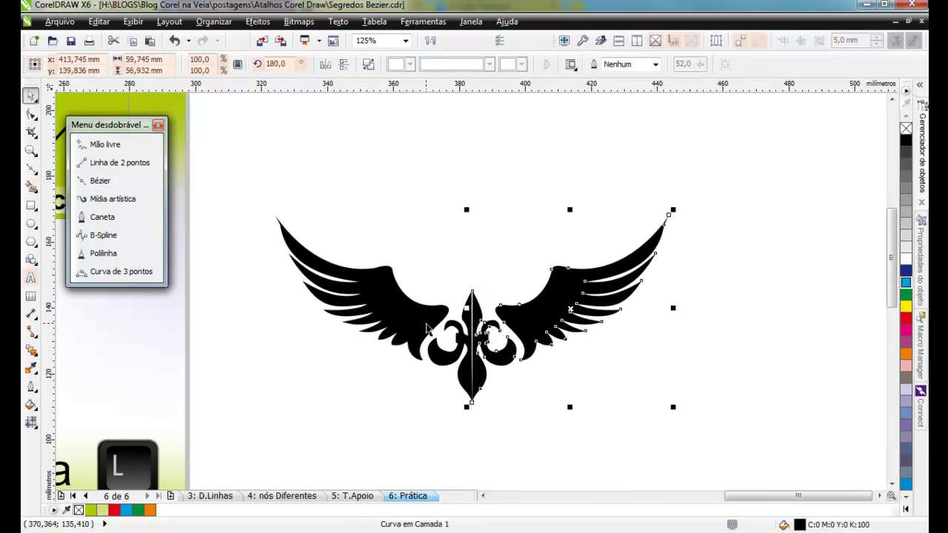
shift+click(428, 328)
click(474, 222)
Shift the right half about 0.27 mm toward the left half and weld the two halves together
scroll(472, 315, up, 5)
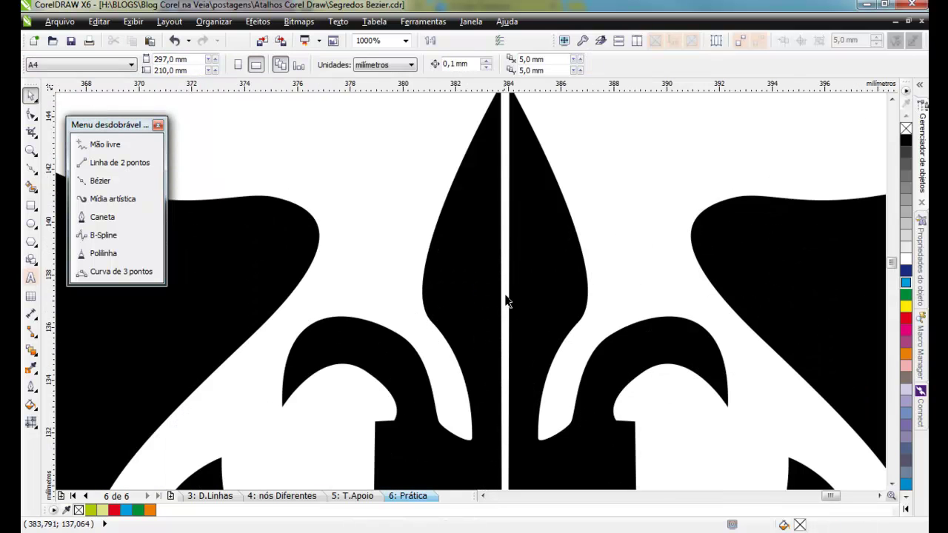
drag(537, 274, 531, 266)
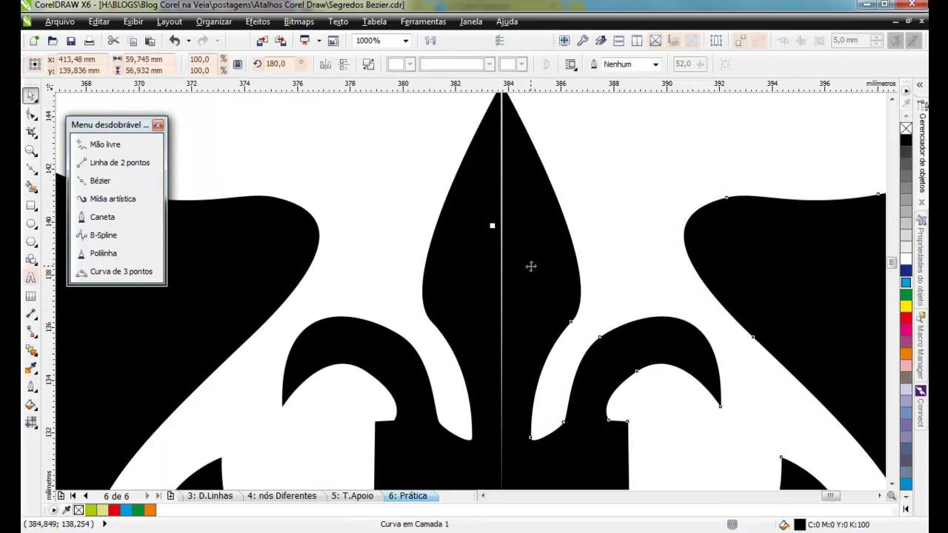
scroll(469, 290, down, 5)
scroll(469, 292, up, 3)
scroll(470, 291, down, 5)
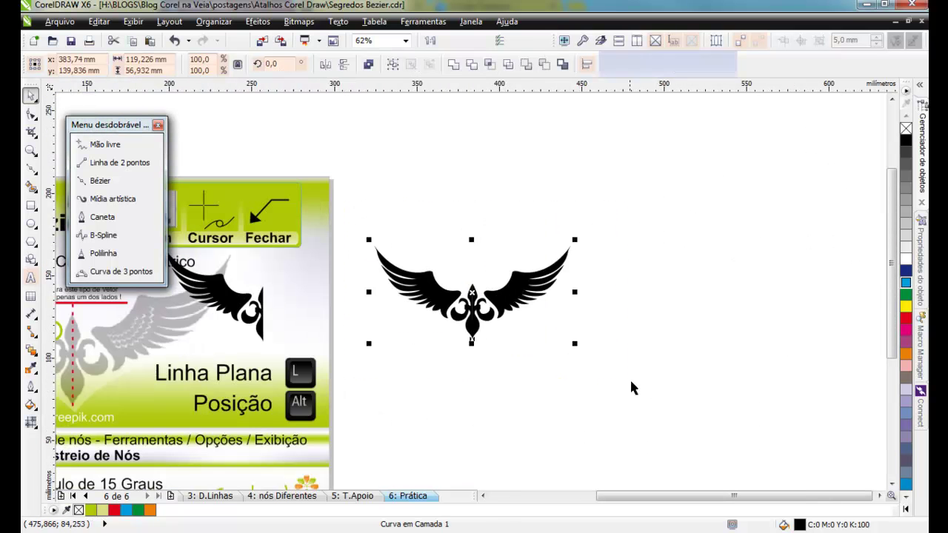
click(454, 65)
click(684, 277)
Bring the two nodes at the upper tip of the welded fleur-de-lis together with the Shape tool
click(505, 305)
key(F10)
scroll(481, 300, up, 3)
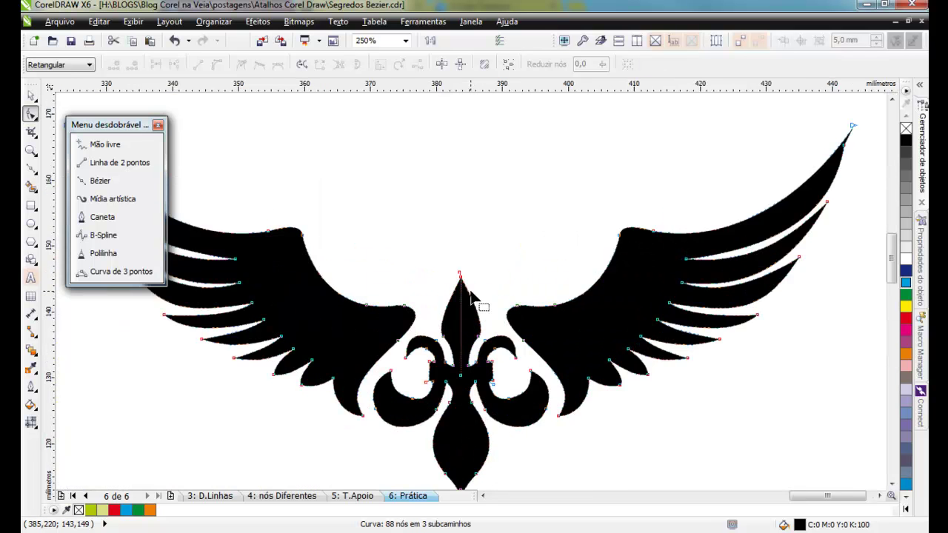
scroll(471, 296, up, 10)
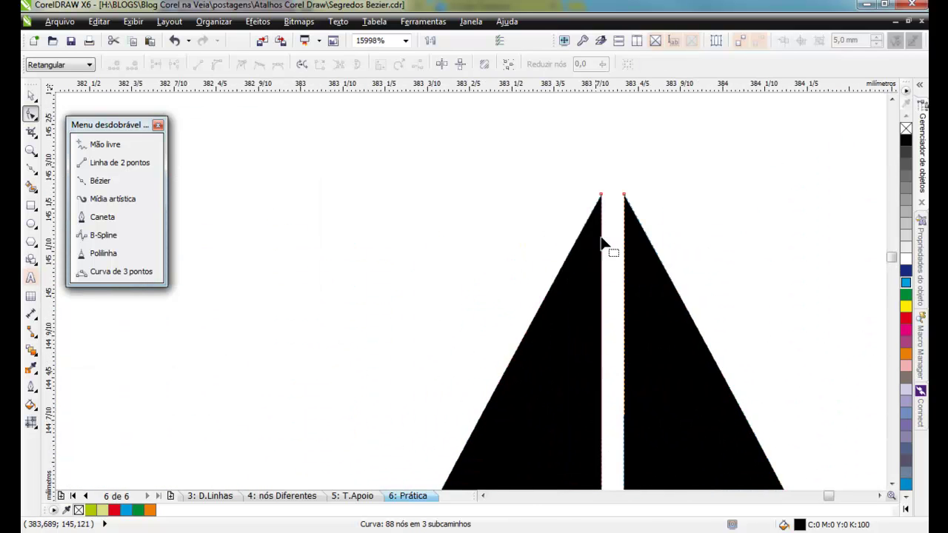
drag(624, 196, 612, 196)
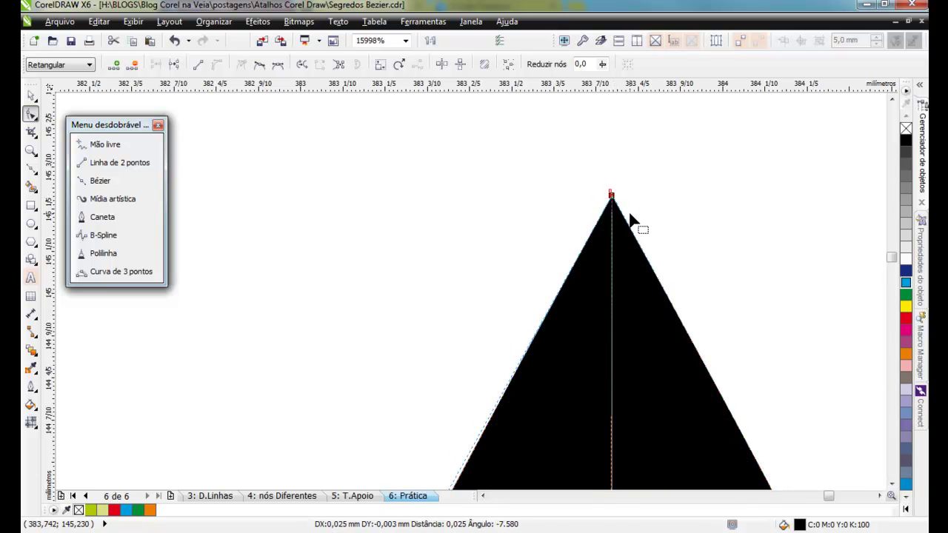
Delete the full emblem beside the page and the half emblem pasted on page Prática
key(F4)
click(31, 97)
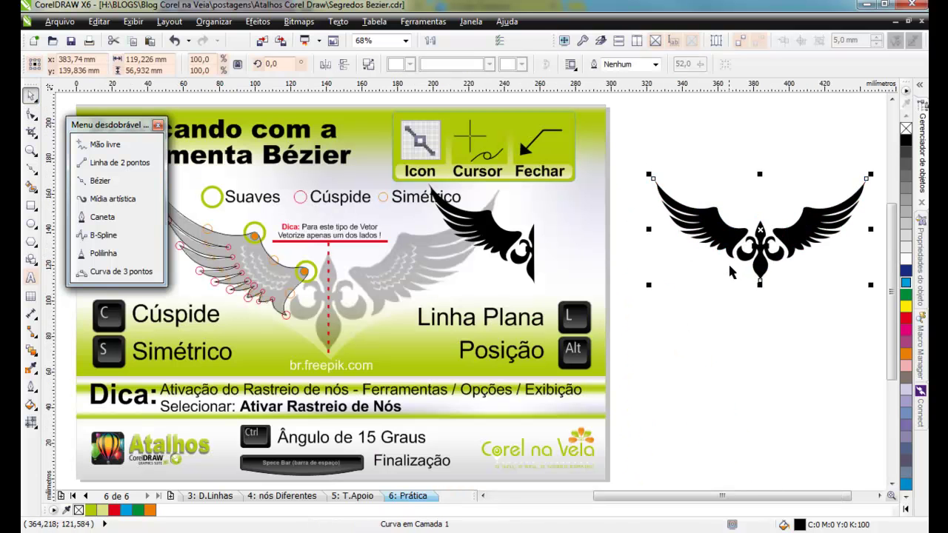
key(Delete)
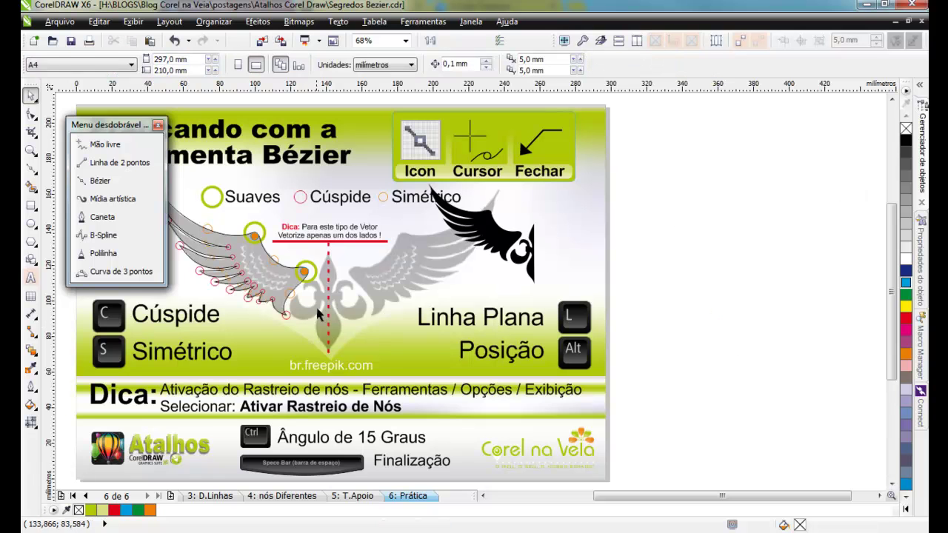
click(494, 248)
key(Delete)
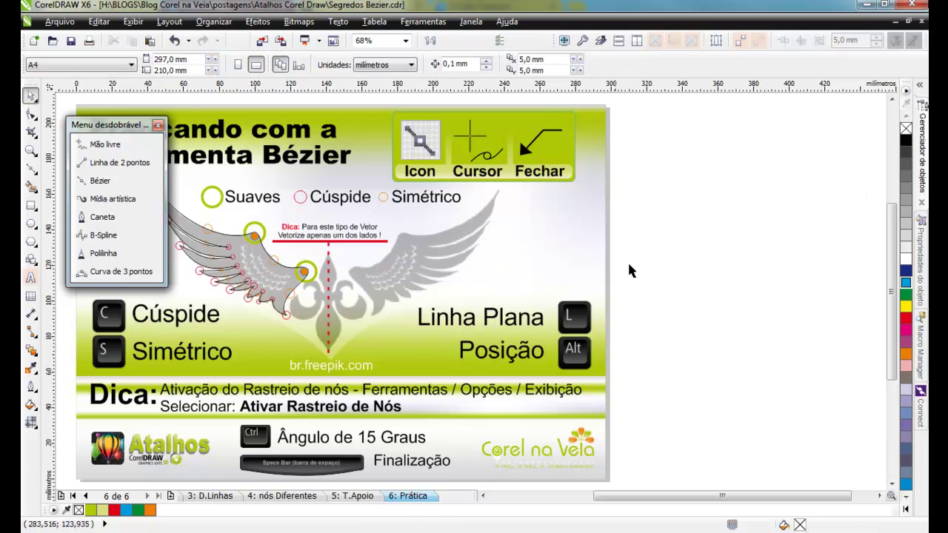
On page T.Apoio, align the nodes along the black half emblem's straight centre edge vertically, with horizontal alignment turned off
key(Page_Up)
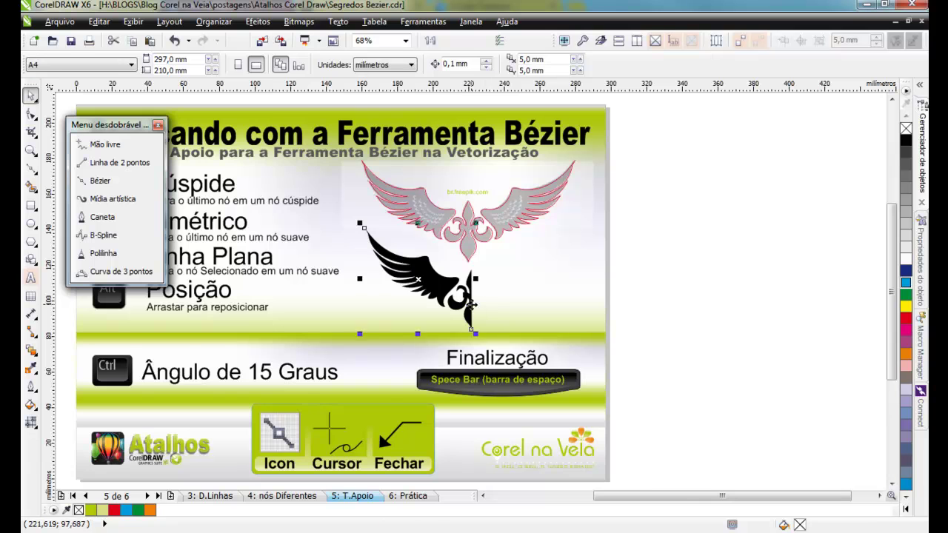
click(469, 301)
key(F10)
scroll(470, 296, up, 4)
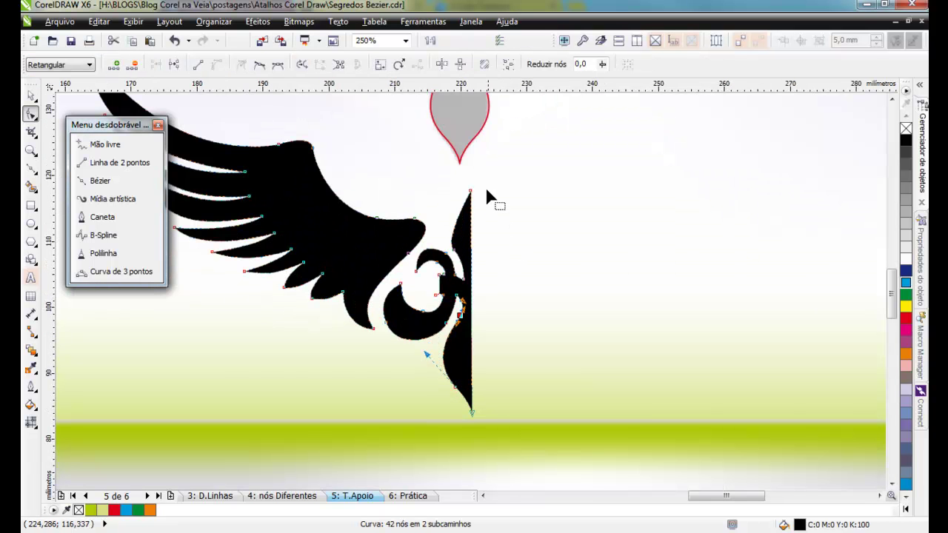
drag(474, 336, 468, 438)
scroll(339, 70, up, 1)
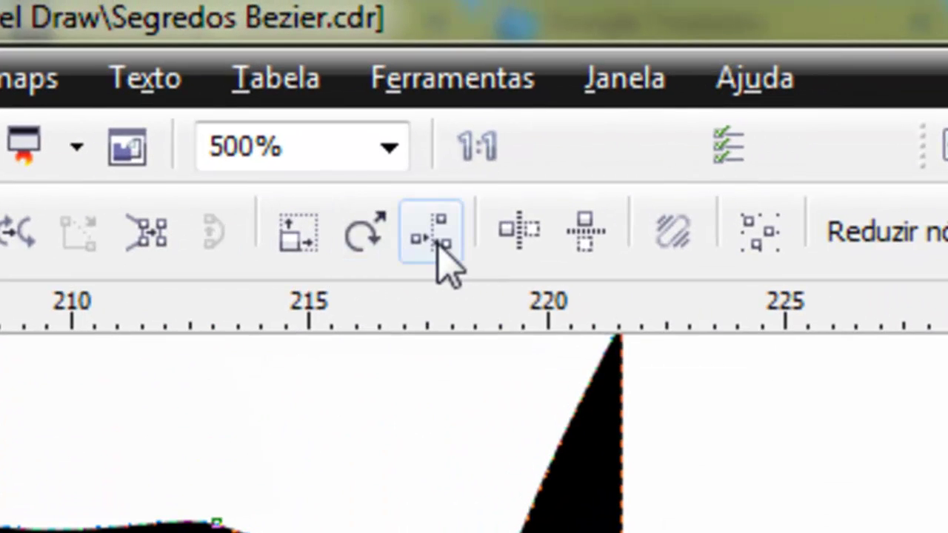
click(437, 244)
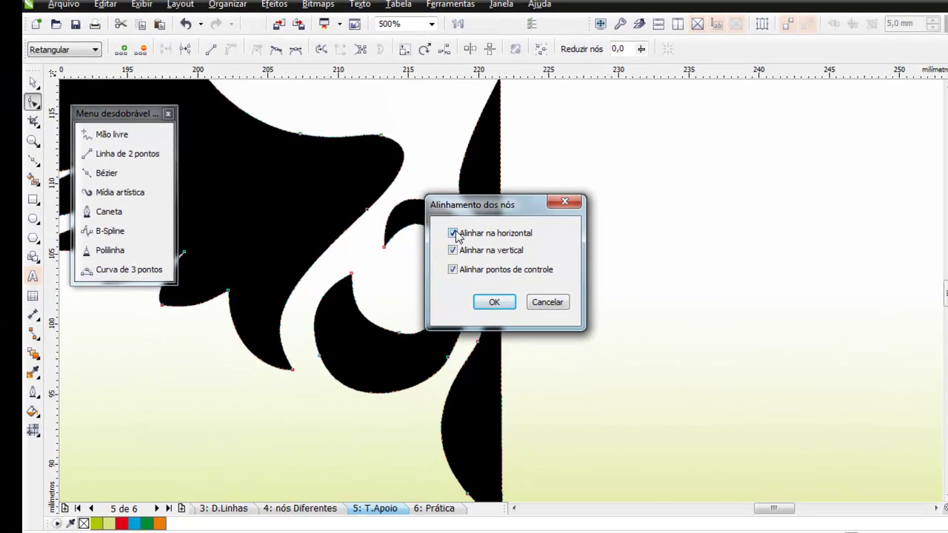
click(453, 233)
click(494, 303)
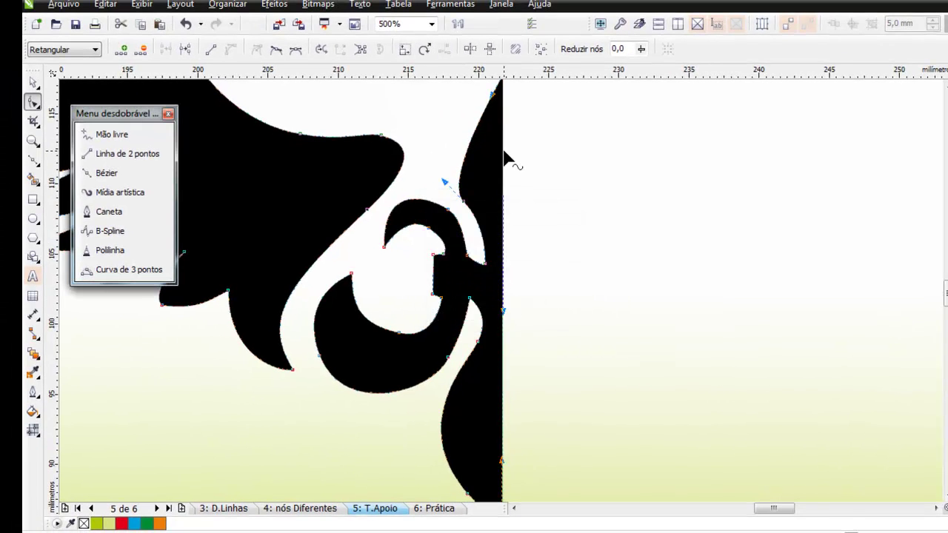
Mirror a copy of the black half emblem horizontally across its straight centre edge to form the opposite wing
scroll(508, 159, down, 4)
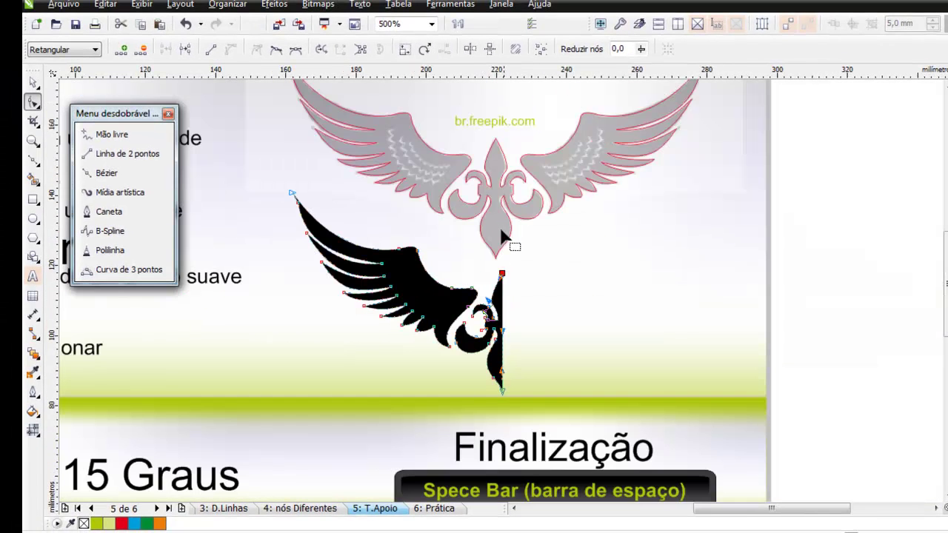
click(33, 84)
click(731, 263)
click(437, 308)
click(437, 313)
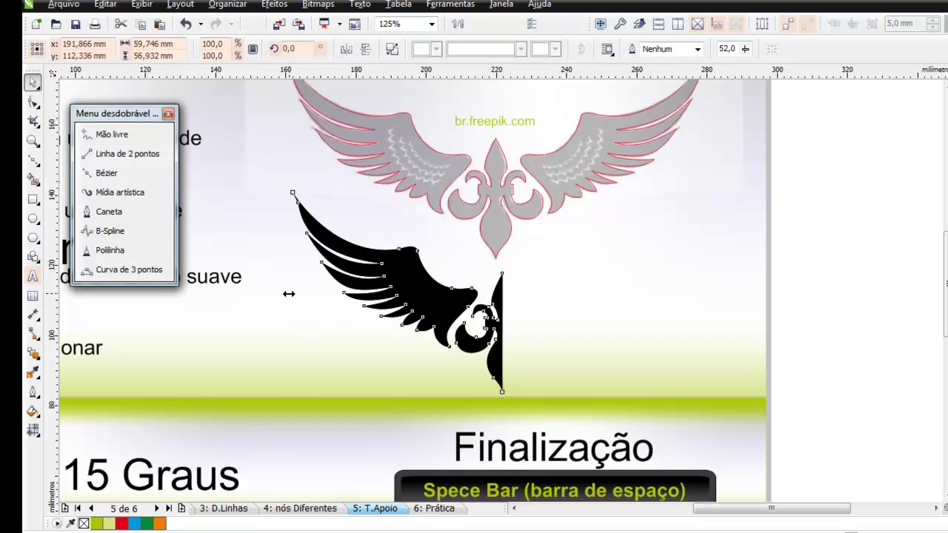
drag(288, 291, 716, 291)
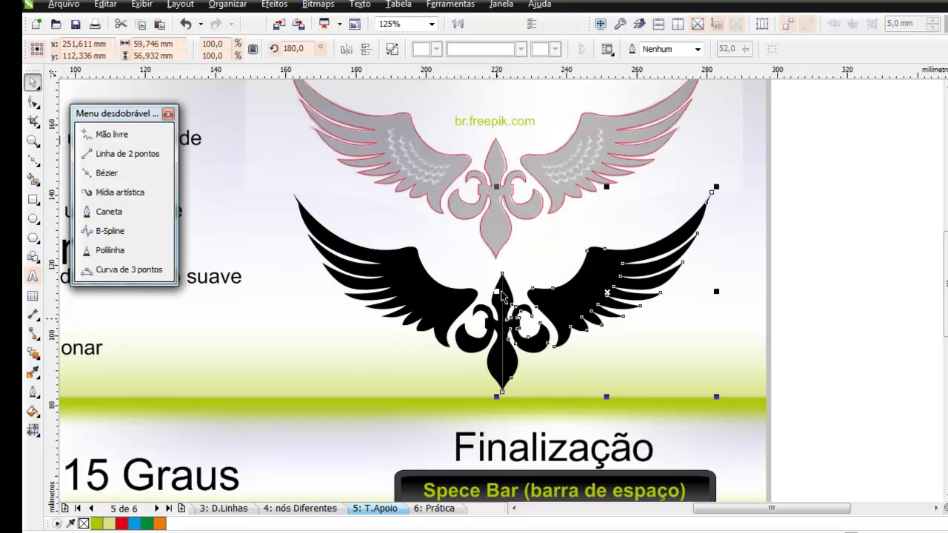
Shift the mirrored right half about 0.13 mm toward the left half and weld both halves into one emblem
scroll(505, 297, up, 4)
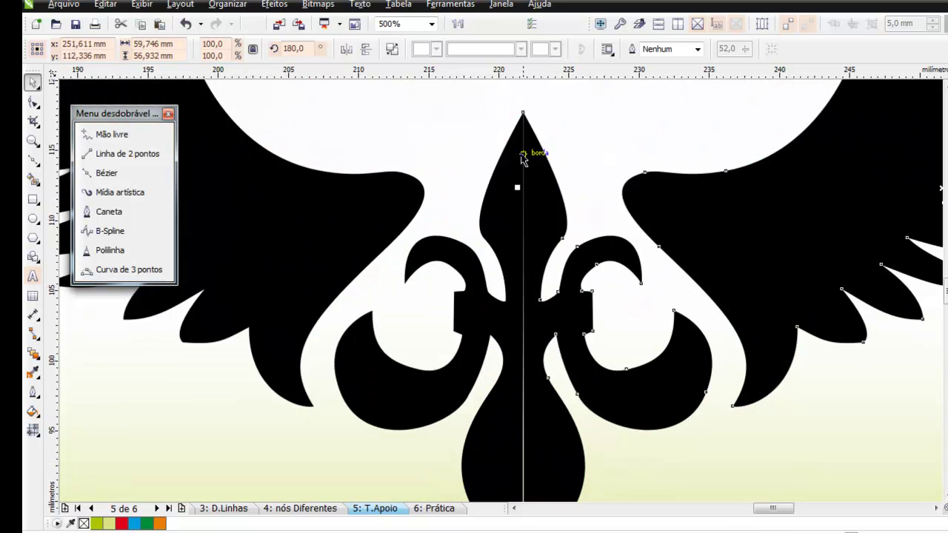
scroll(466, 376, down, 2)
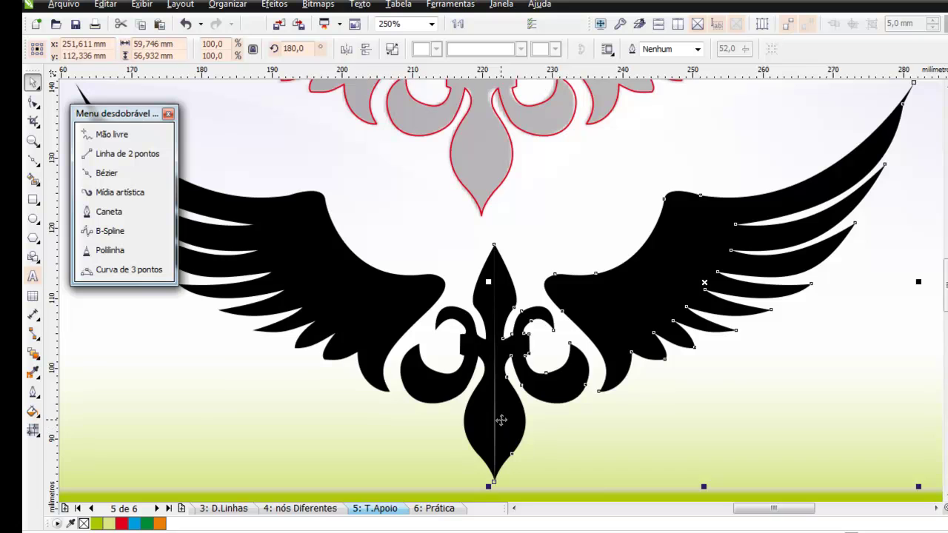
scroll(499, 419, up, 4)
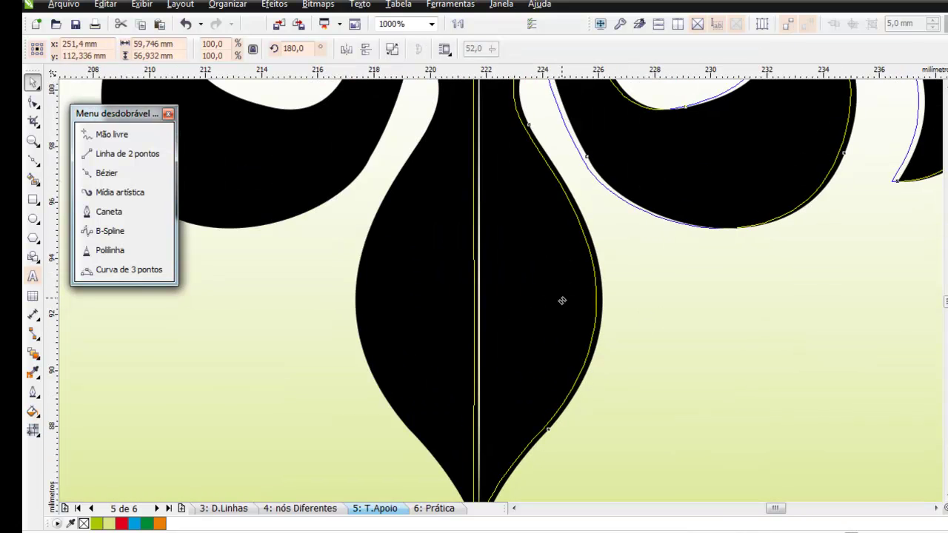
shift+click(456, 338)
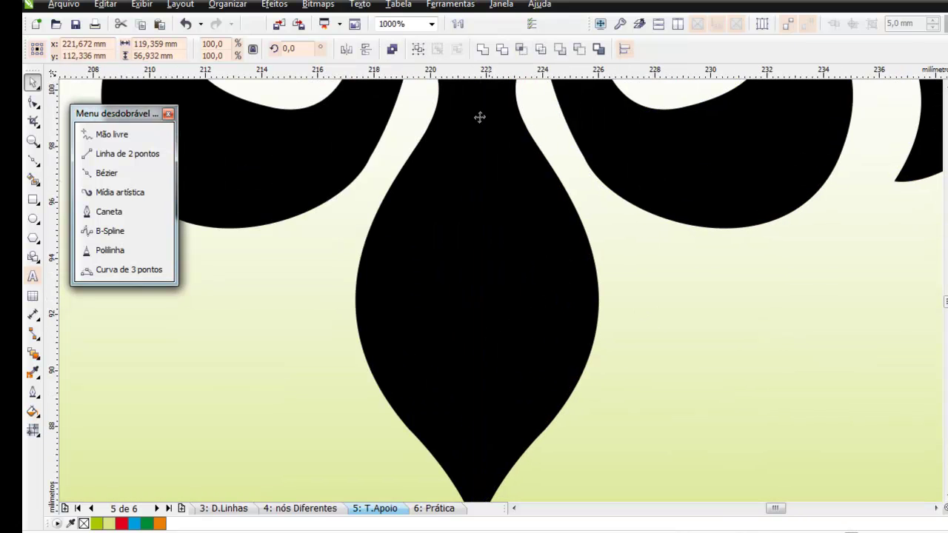
click(482, 49)
key(shift+F4)
click(804, 247)
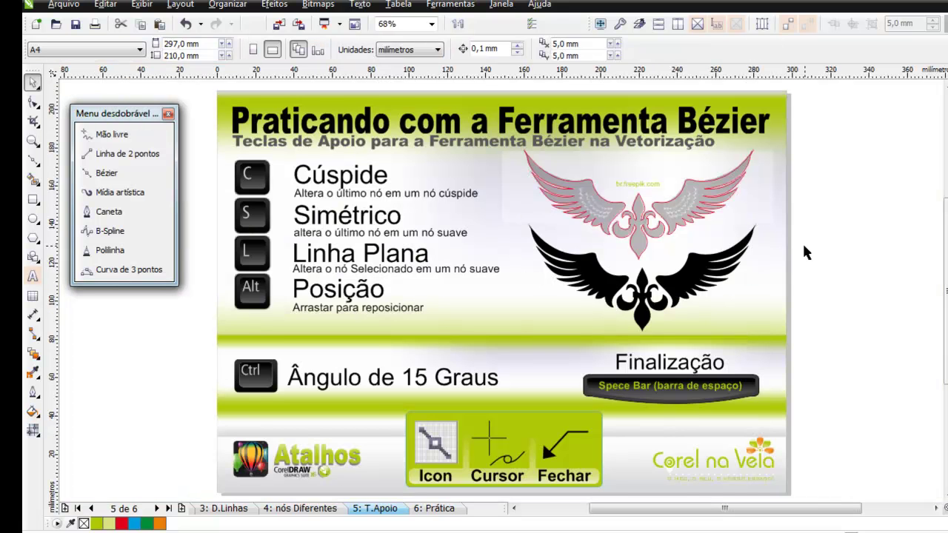
click(646, 309)
key(Escape)
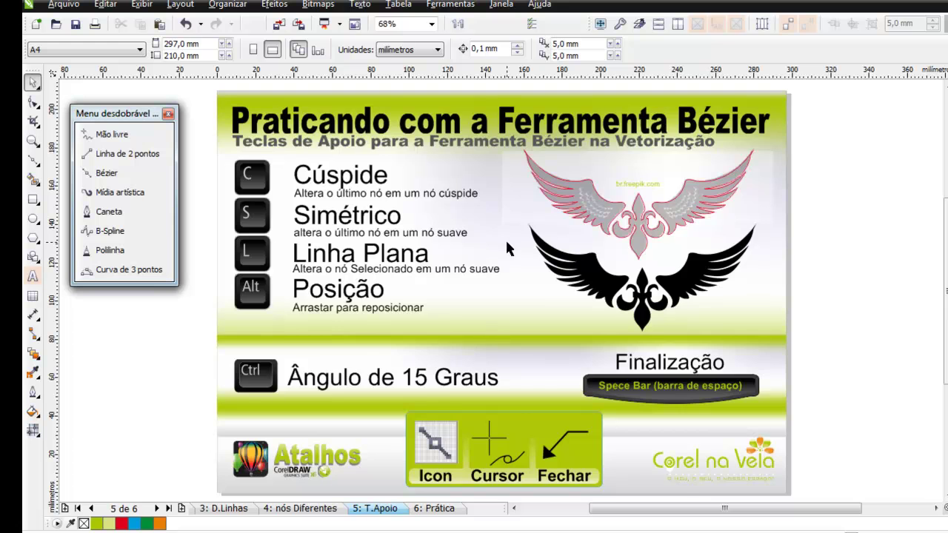
Review the Prática page and the earlier pages back to the Segredos Bézier cover, and show the cover in full-screen preview
key(Page_Down)
click(460, 265)
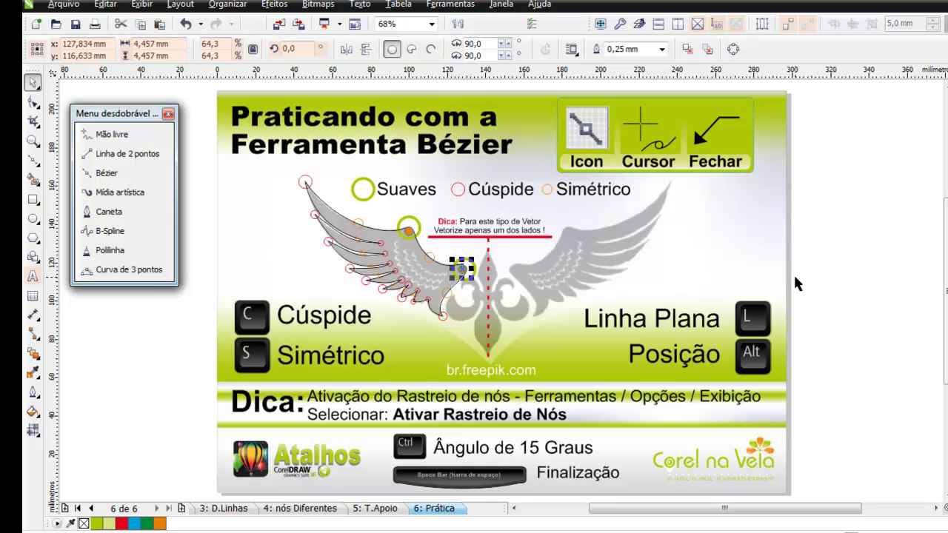
key(Page_Up)
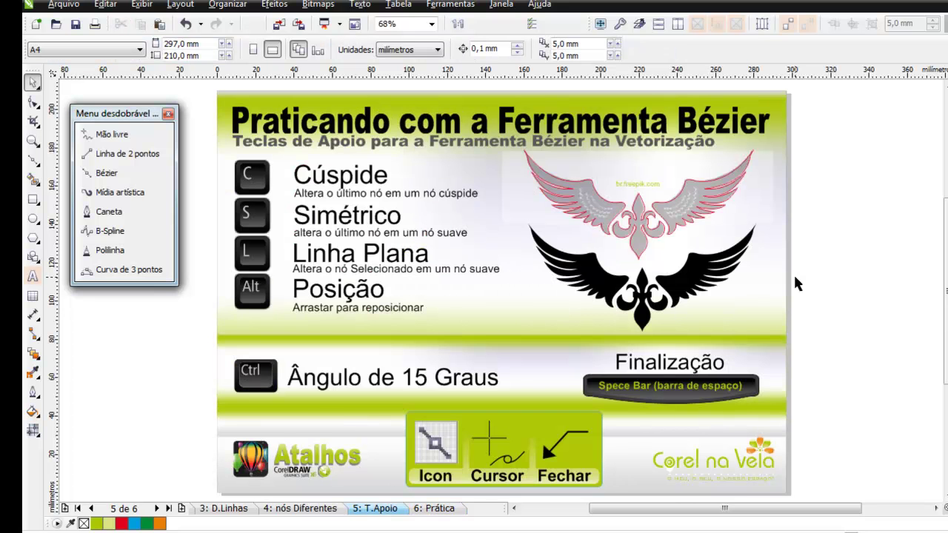
key(Page_Up)
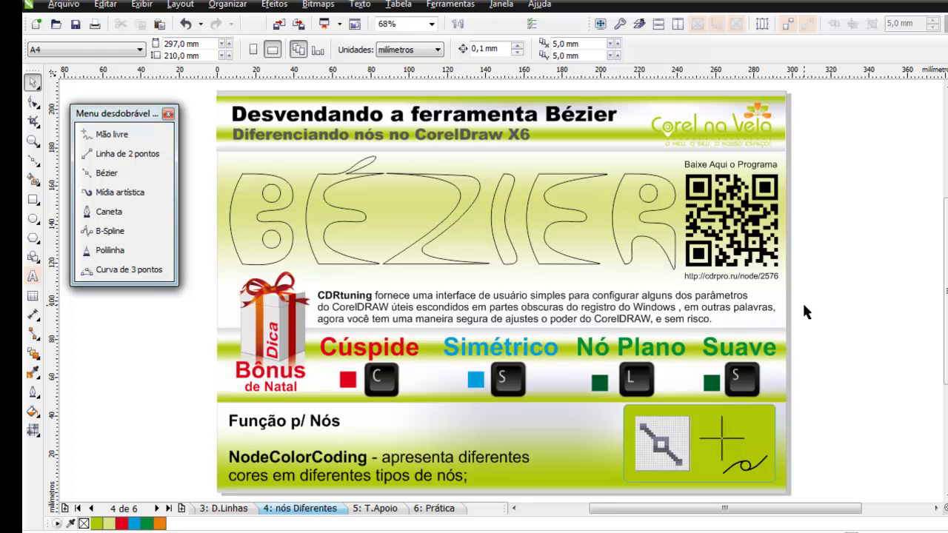
key(Page_Up)
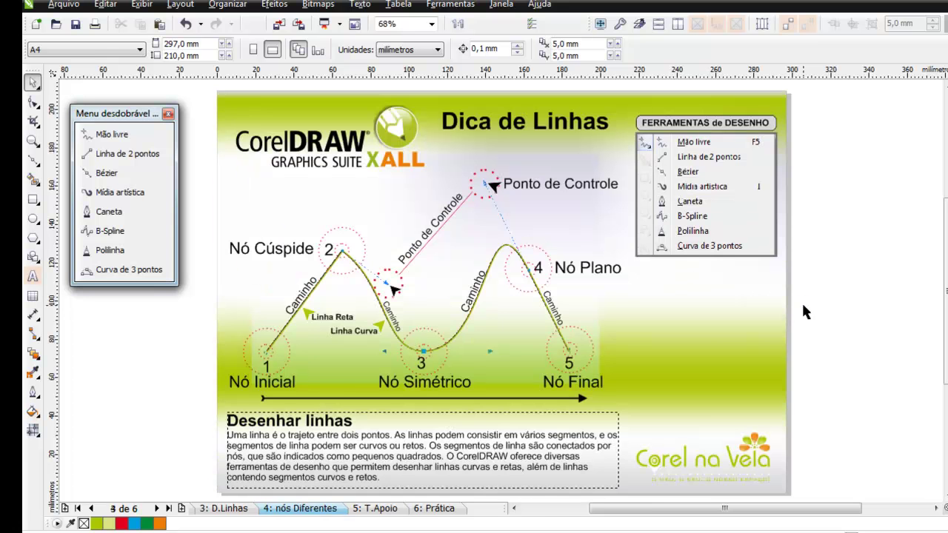
key(Page_Up)
key(Page_Up)
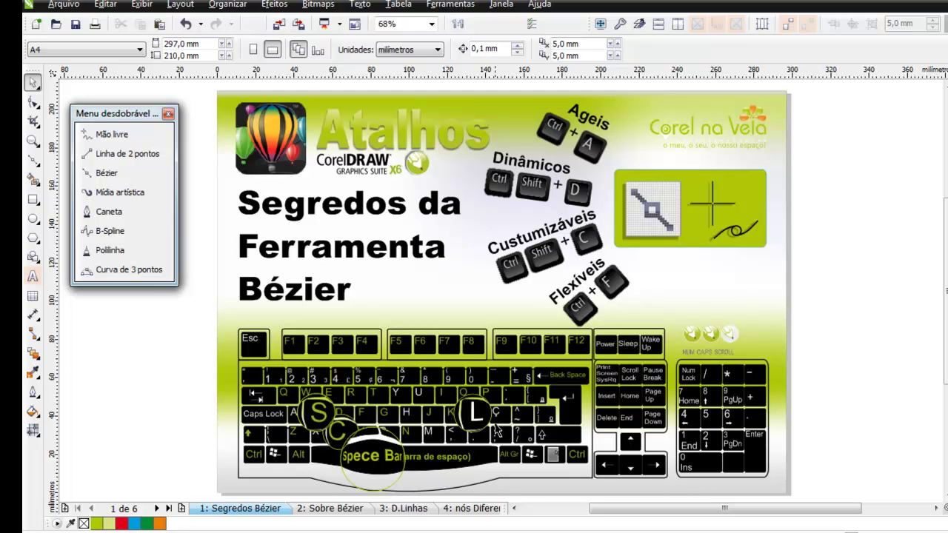
key(Page_Up)
click(588, 362)
key(F9)
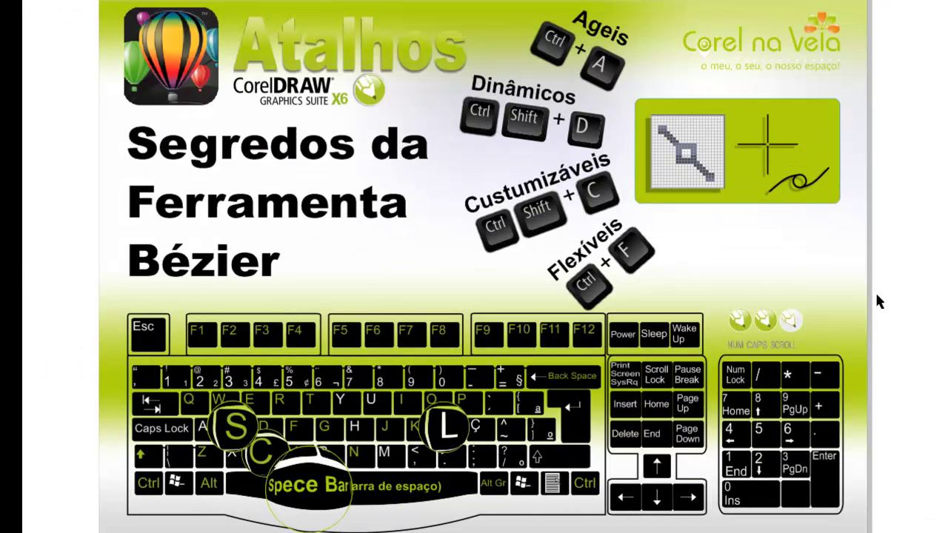